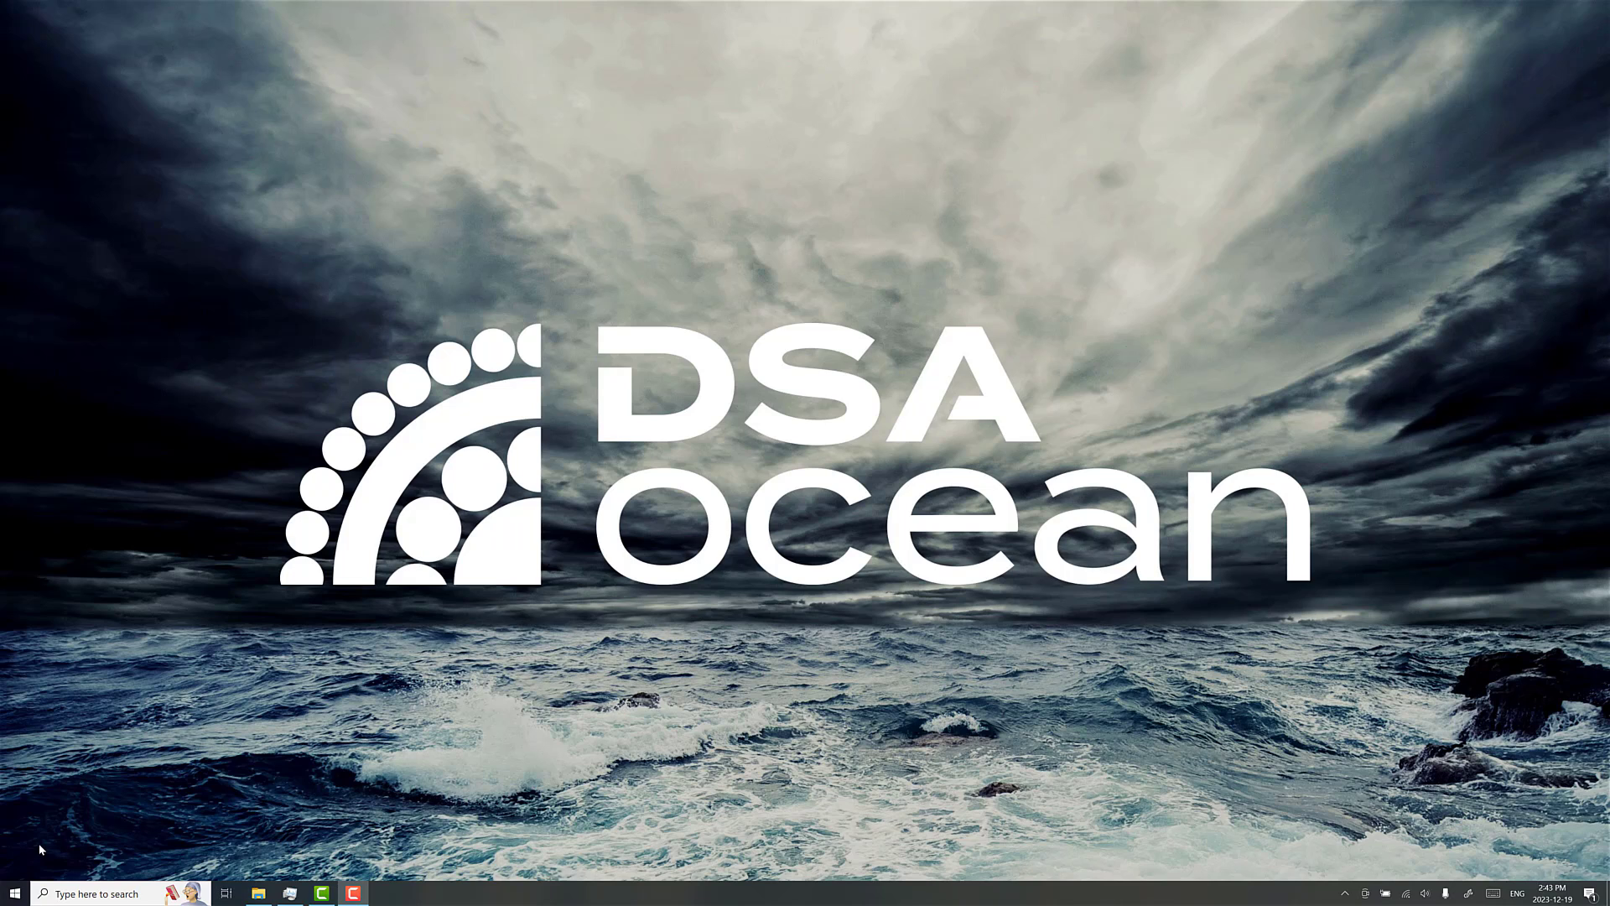
# Launch ShipMo3D and open the sample project genericFrigate4.s3p from the GenericFrigate folder.
pyautogui.click(14, 893)
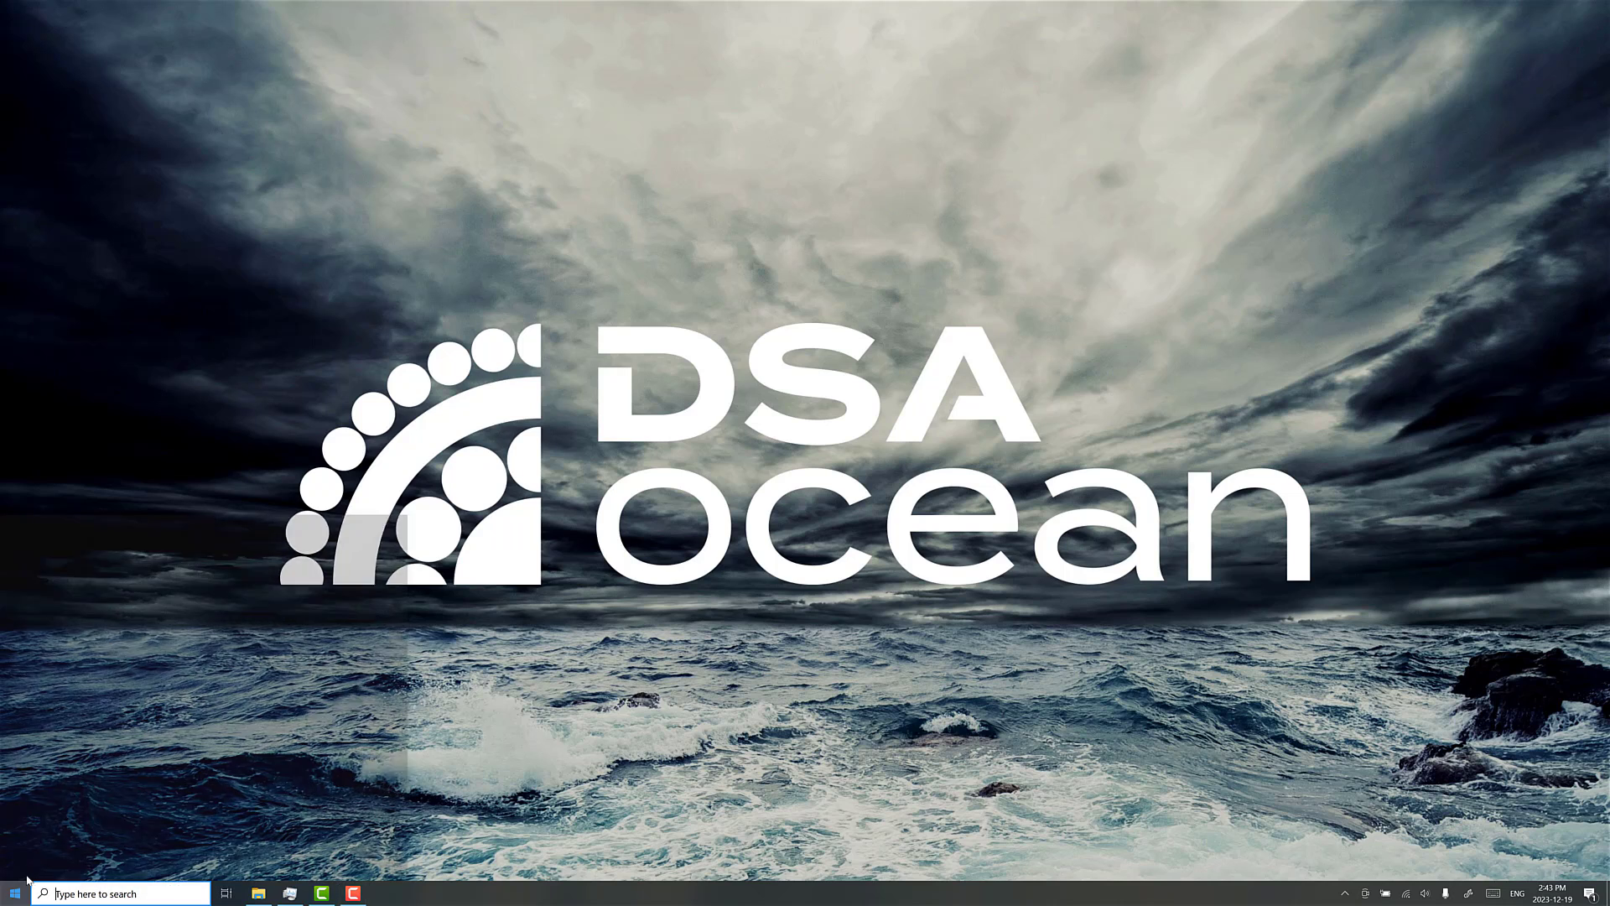
pyautogui.click(317, 644)
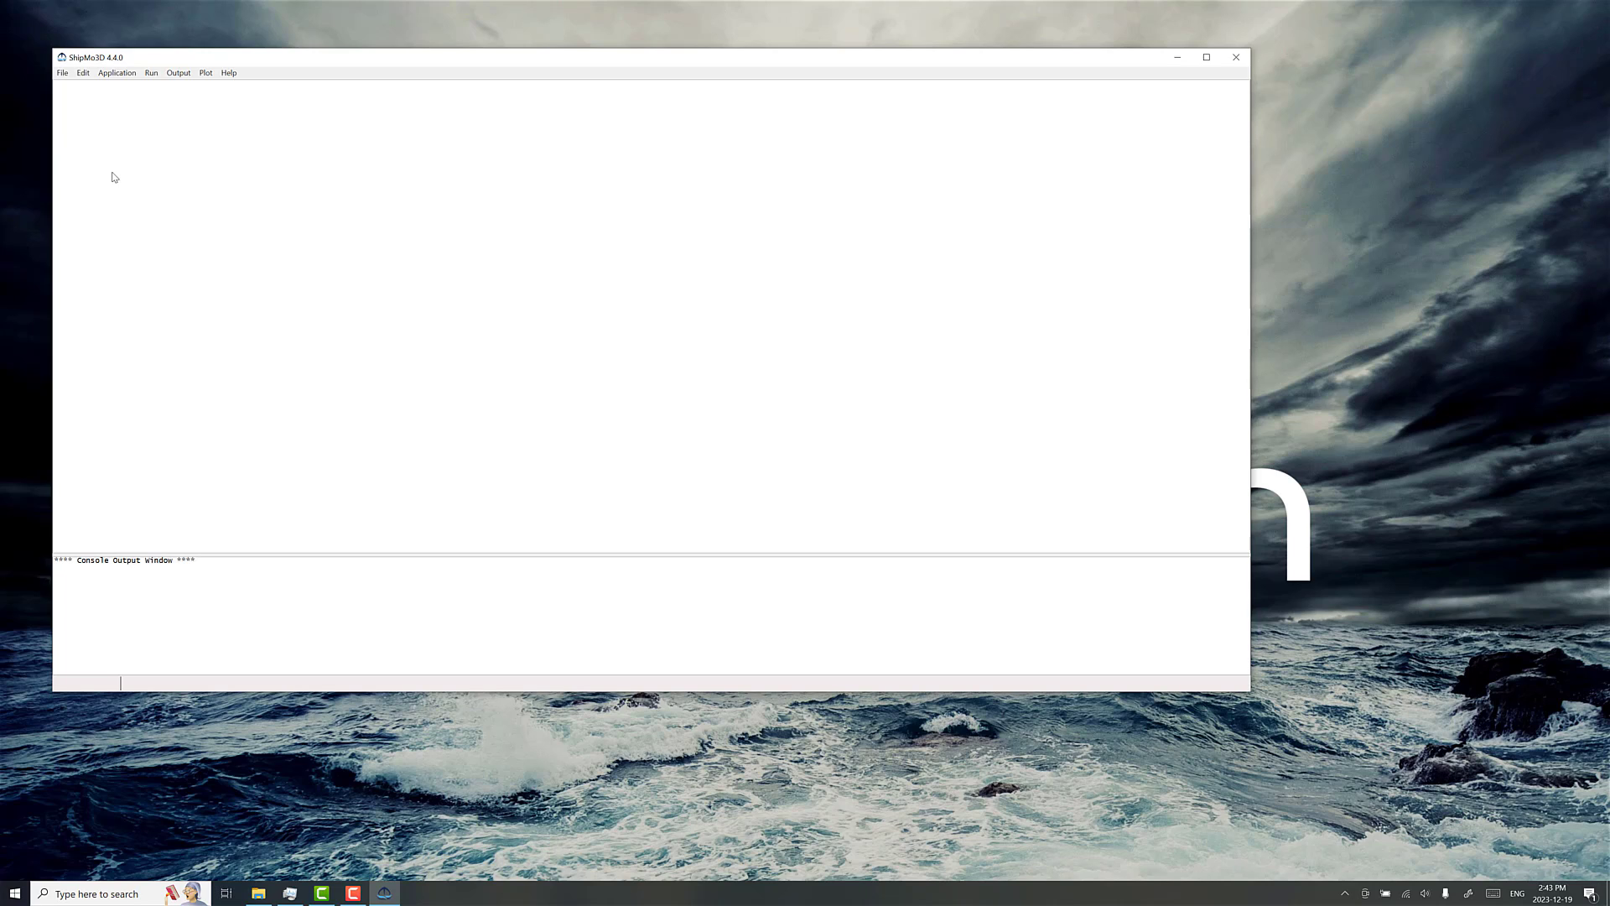
pyautogui.click(62, 73)
pyautogui.click(58, 102)
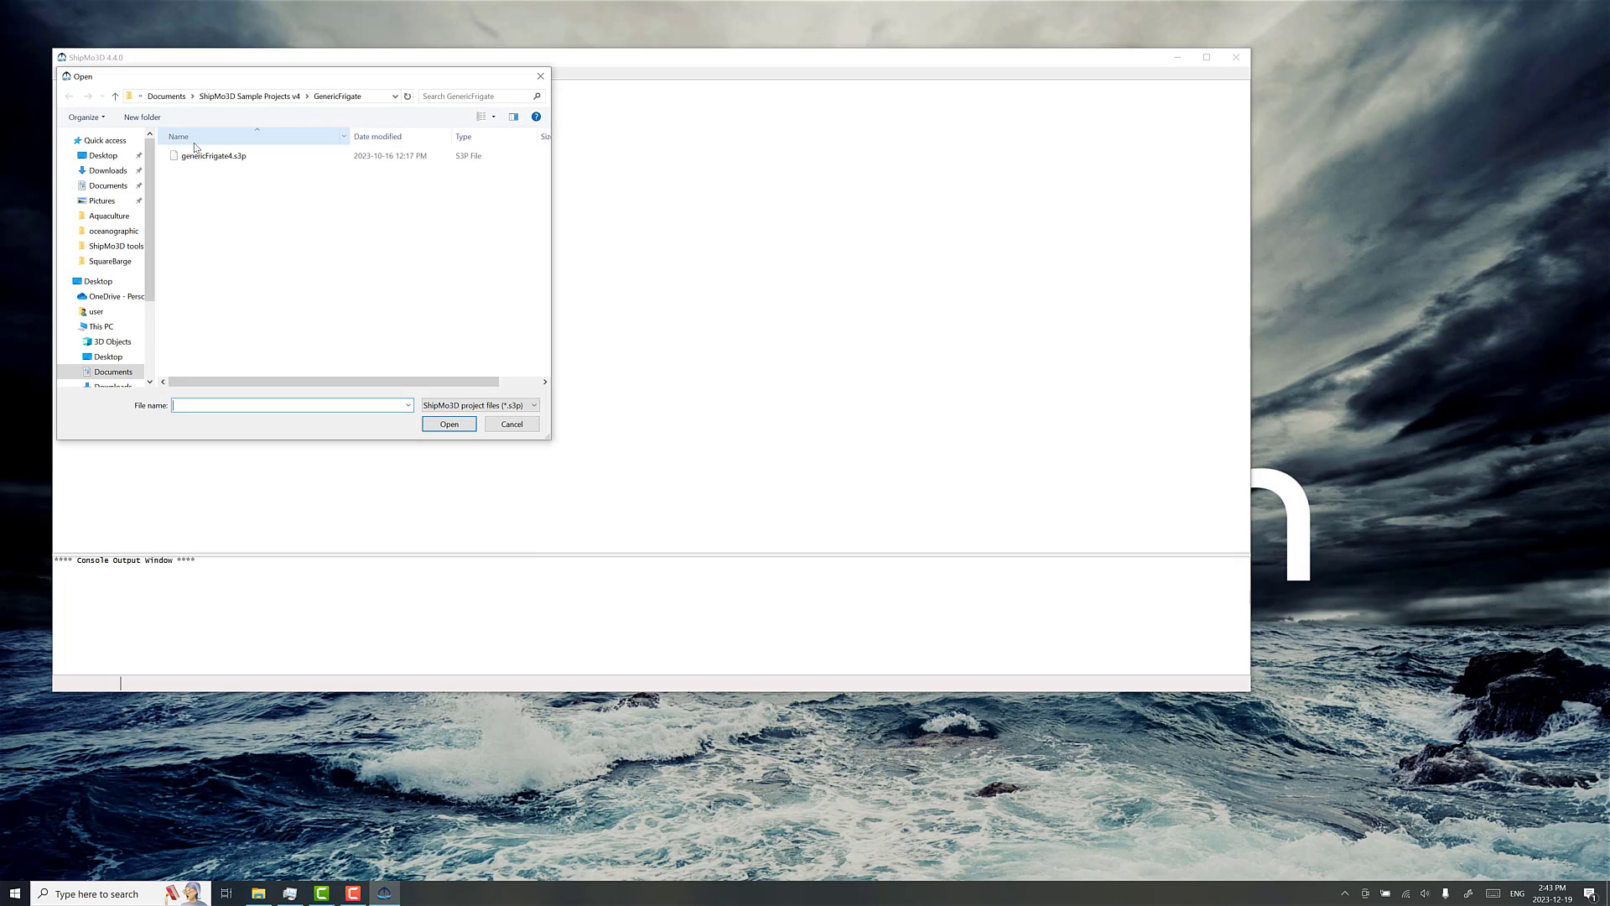
pyautogui.click(215, 156)
pyautogui.click(449, 424)
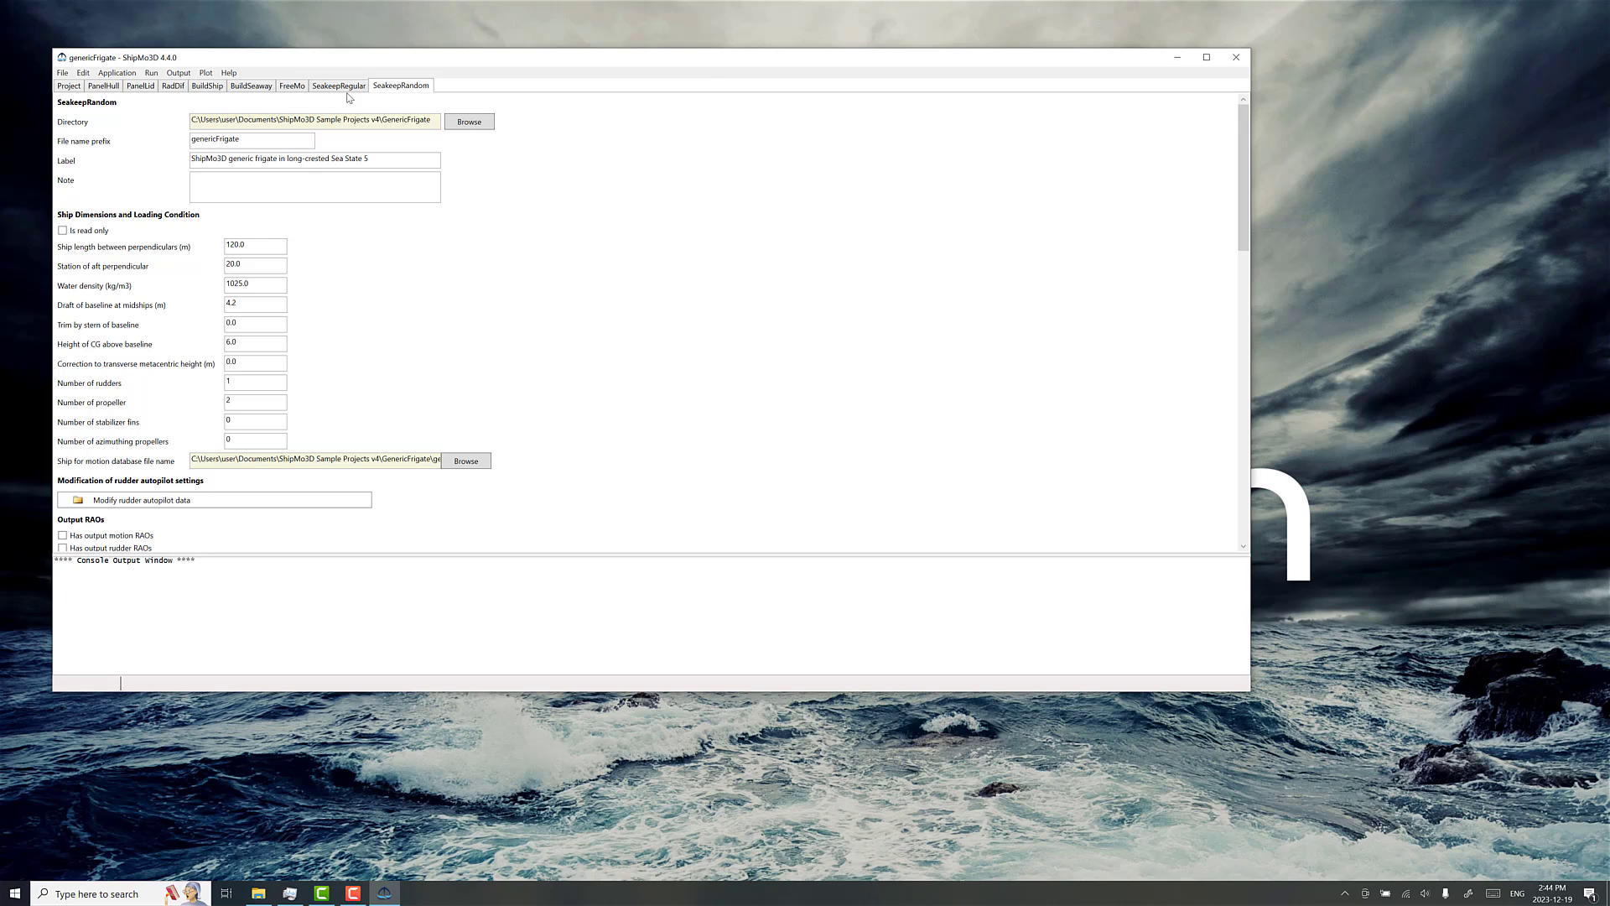
# Review the SeakeepRegular settings, with ProteusDS response amplitude operator export enabled, and run the SeakeepRegular analysis.
pyautogui.click(339, 87)
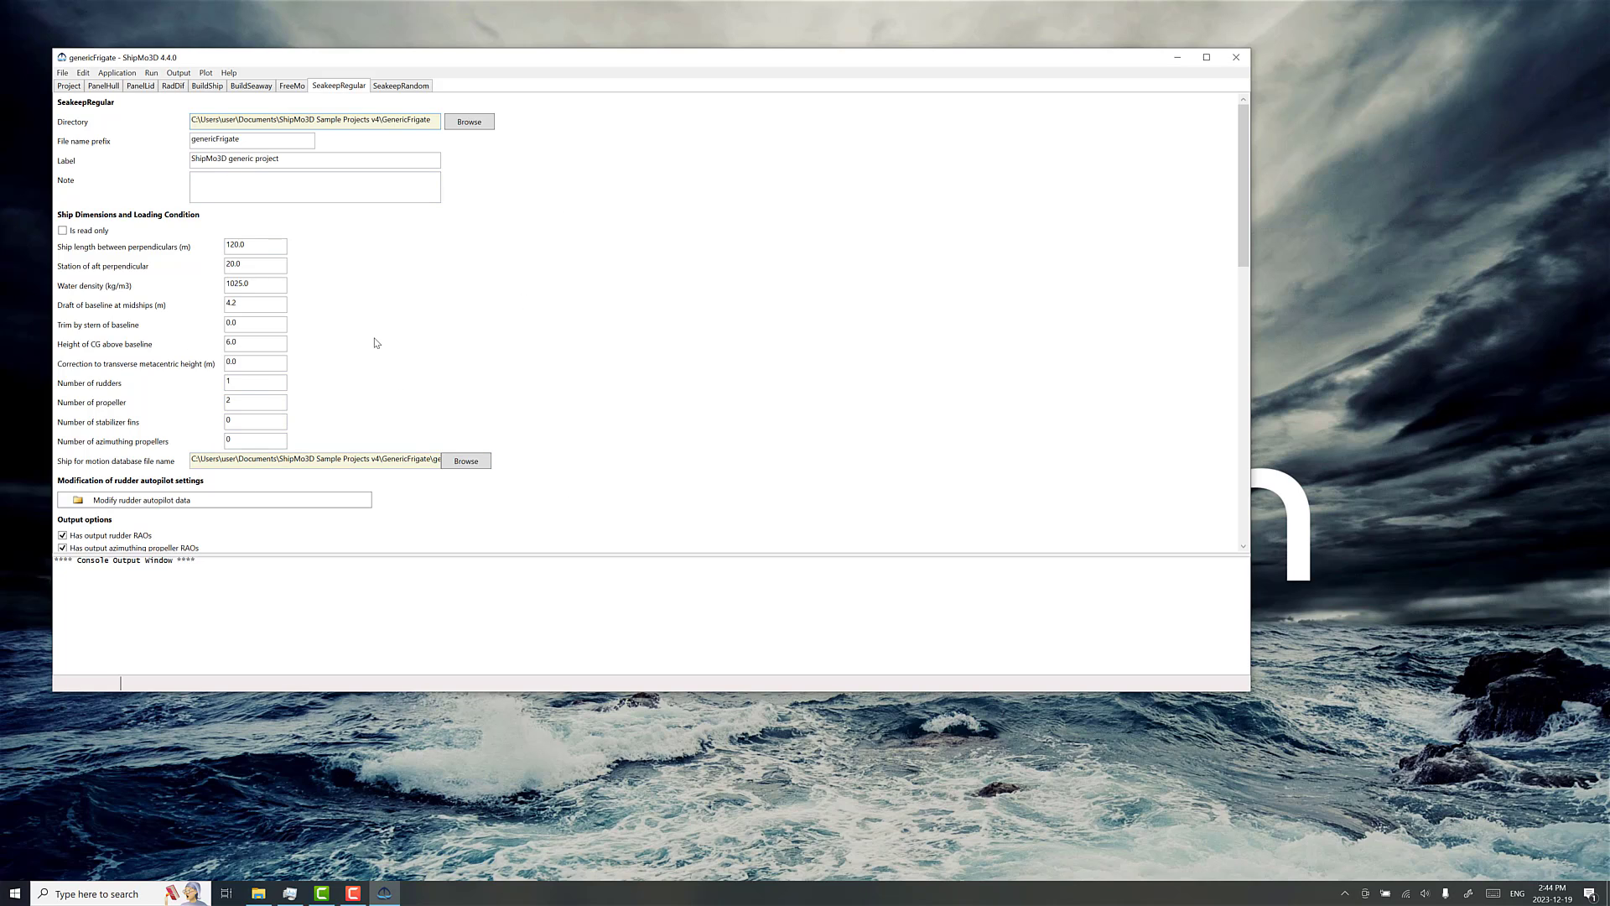
pyautogui.scroll(-3, 379, 340)
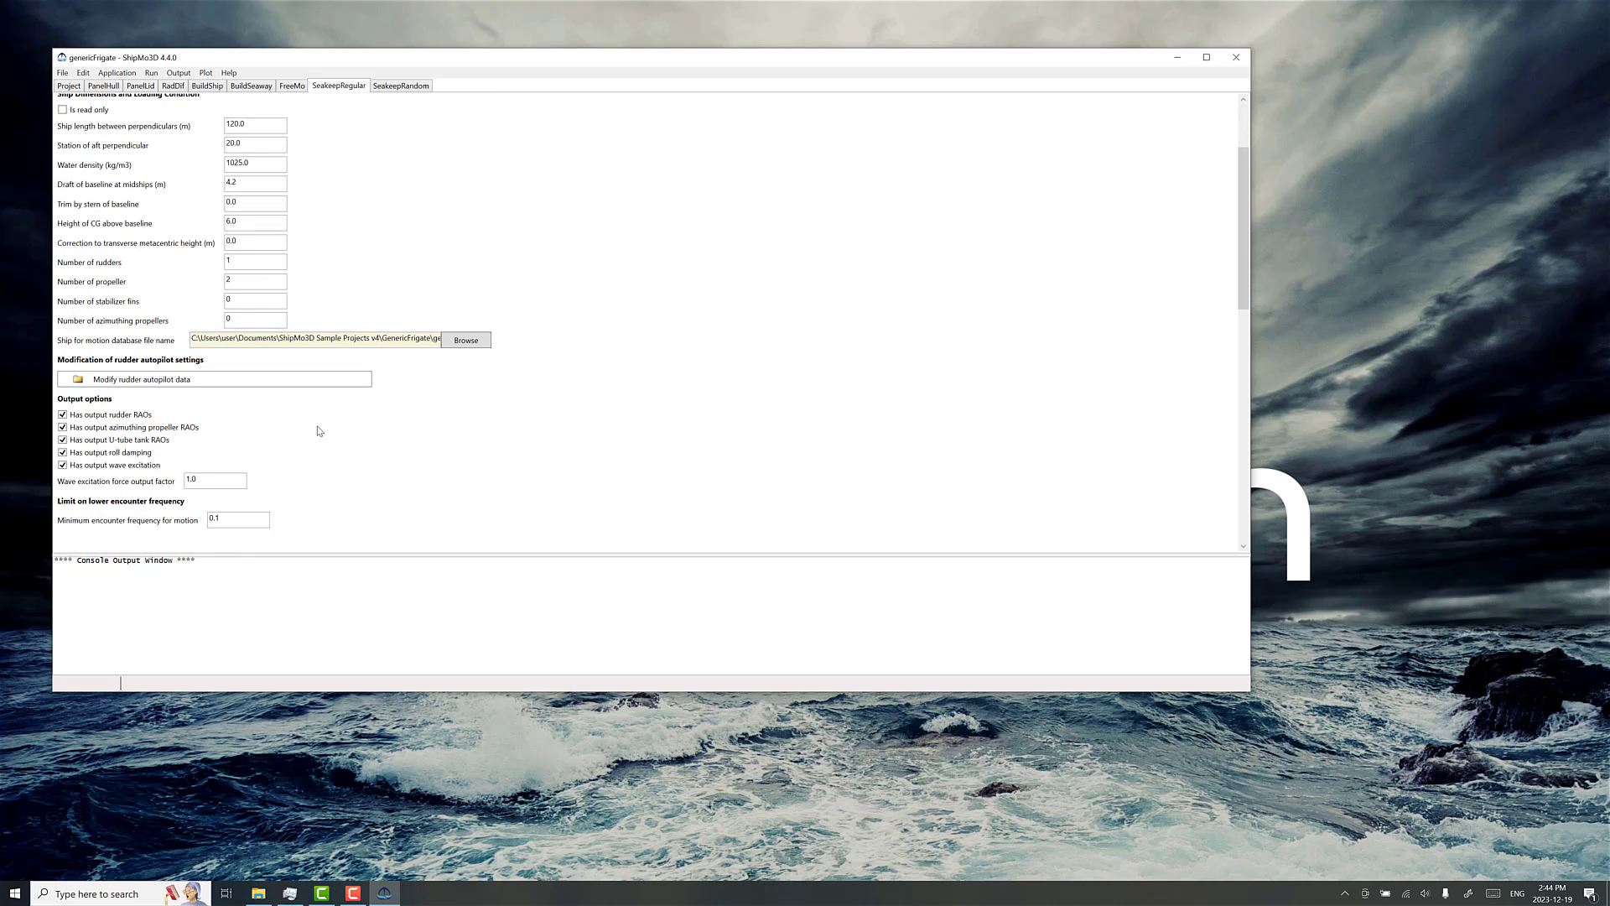
pyautogui.scroll(-9, 323, 420)
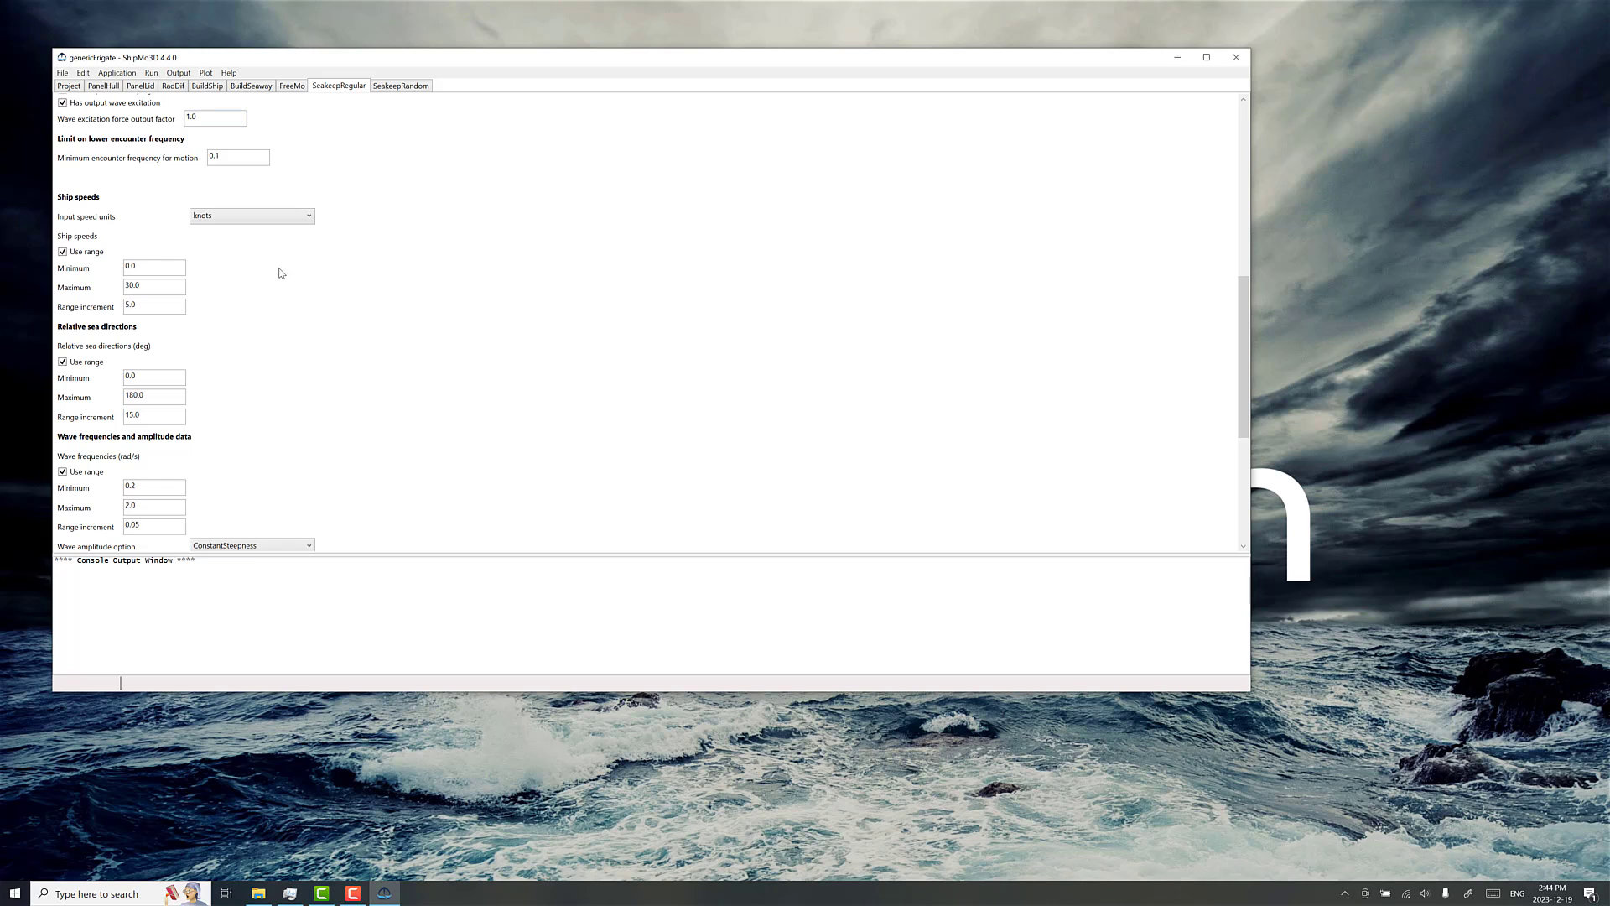
pyautogui.scroll(-2, 303, 328)
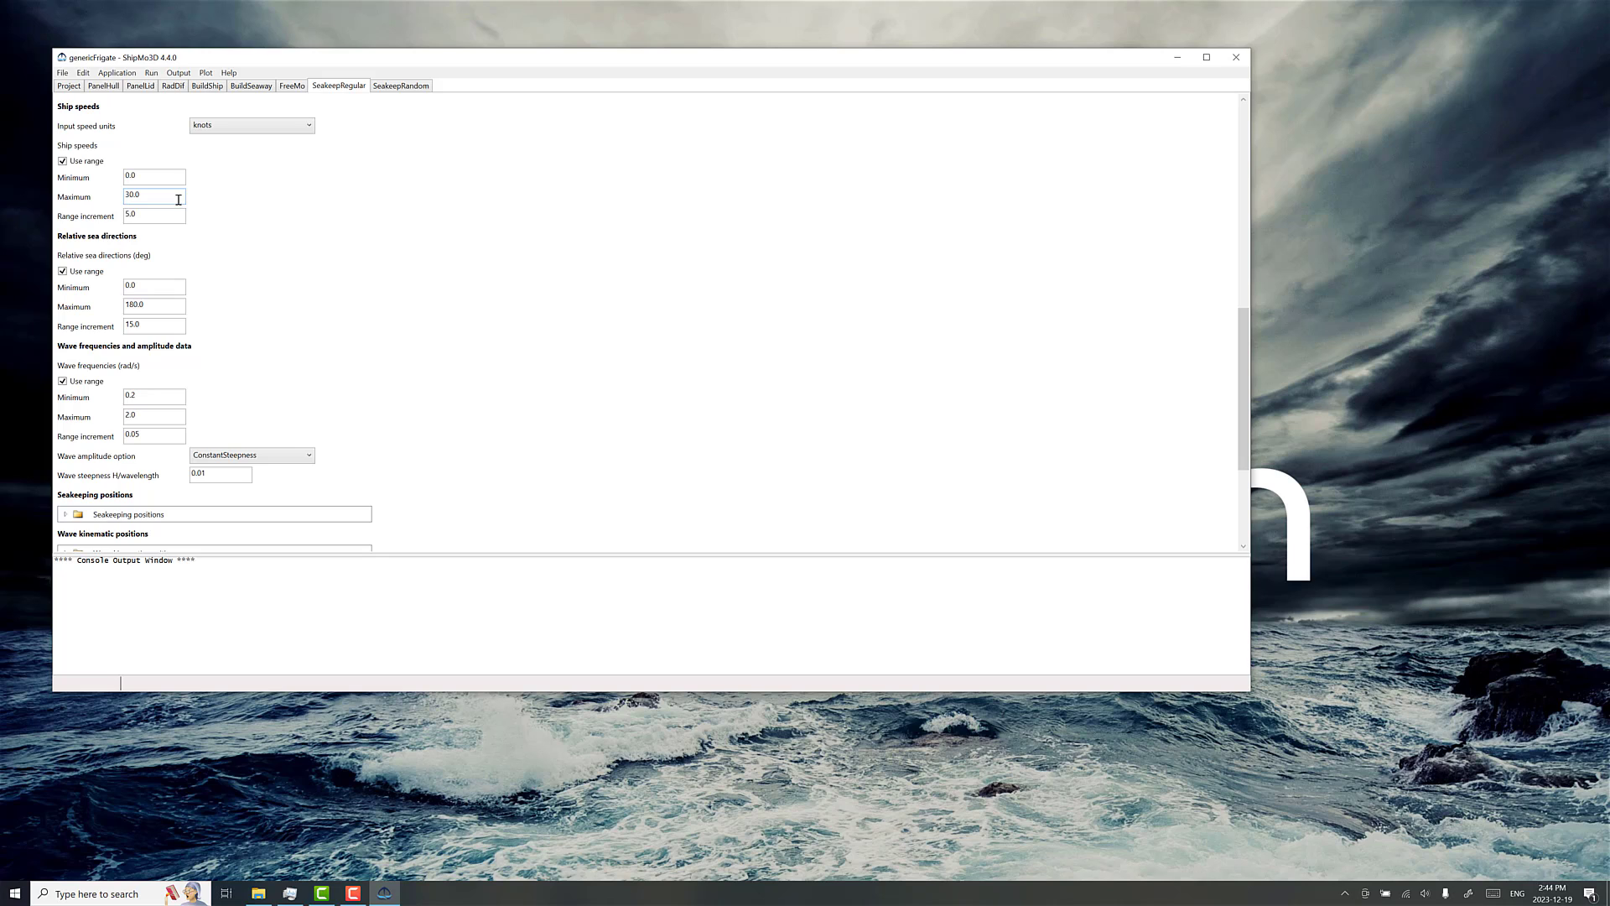
pyautogui.scroll(-4, 173, 350)
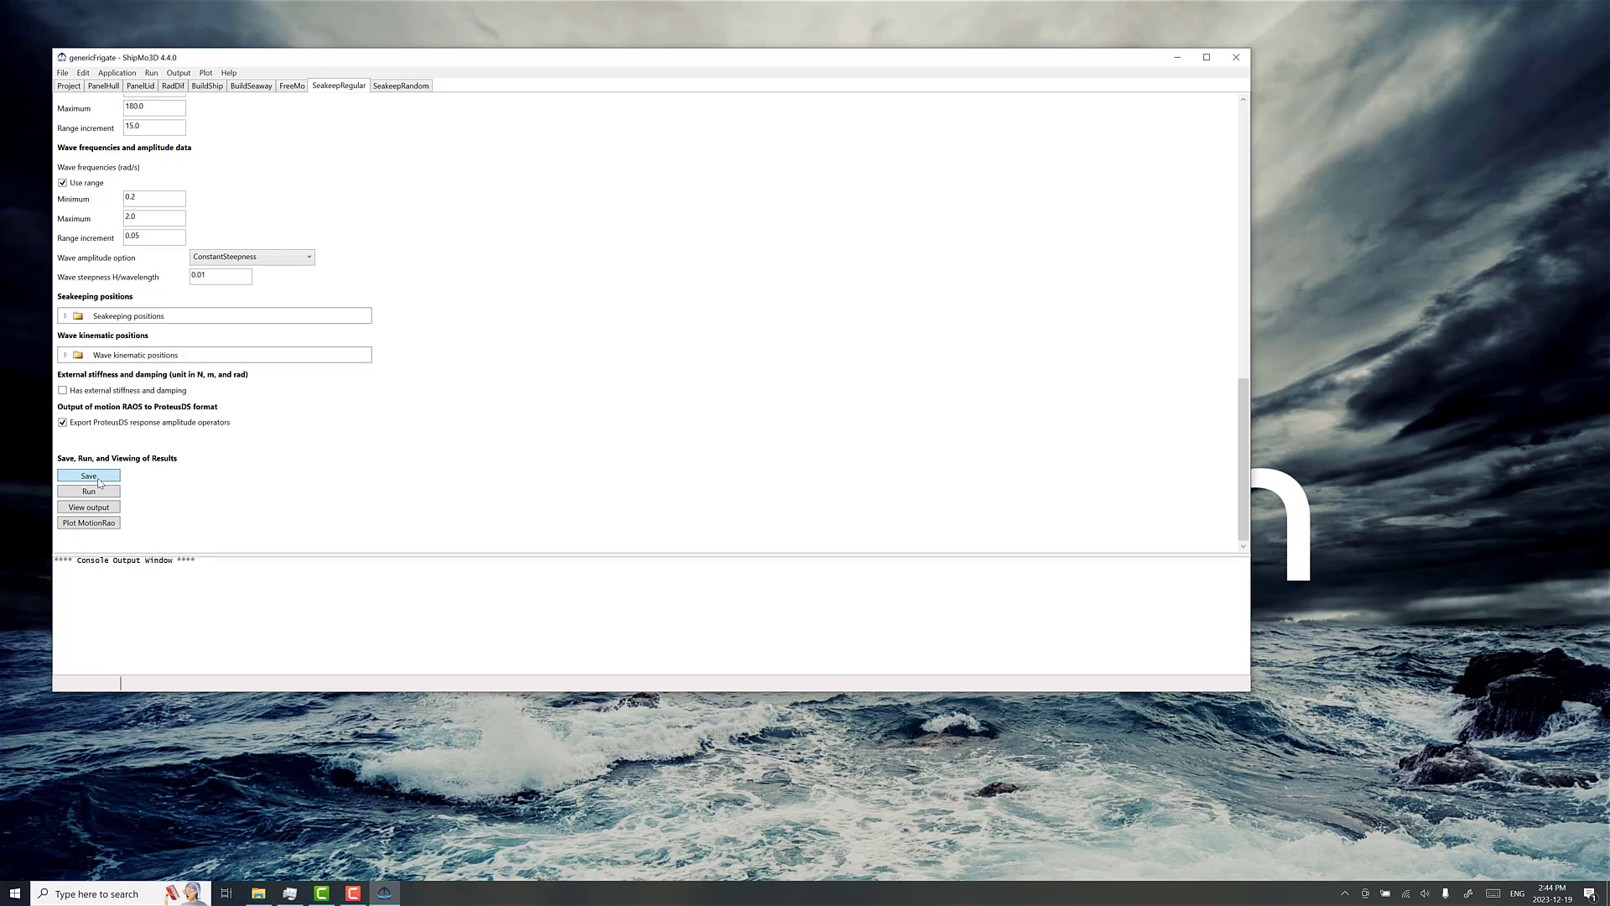
pyautogui.click(101, 491)
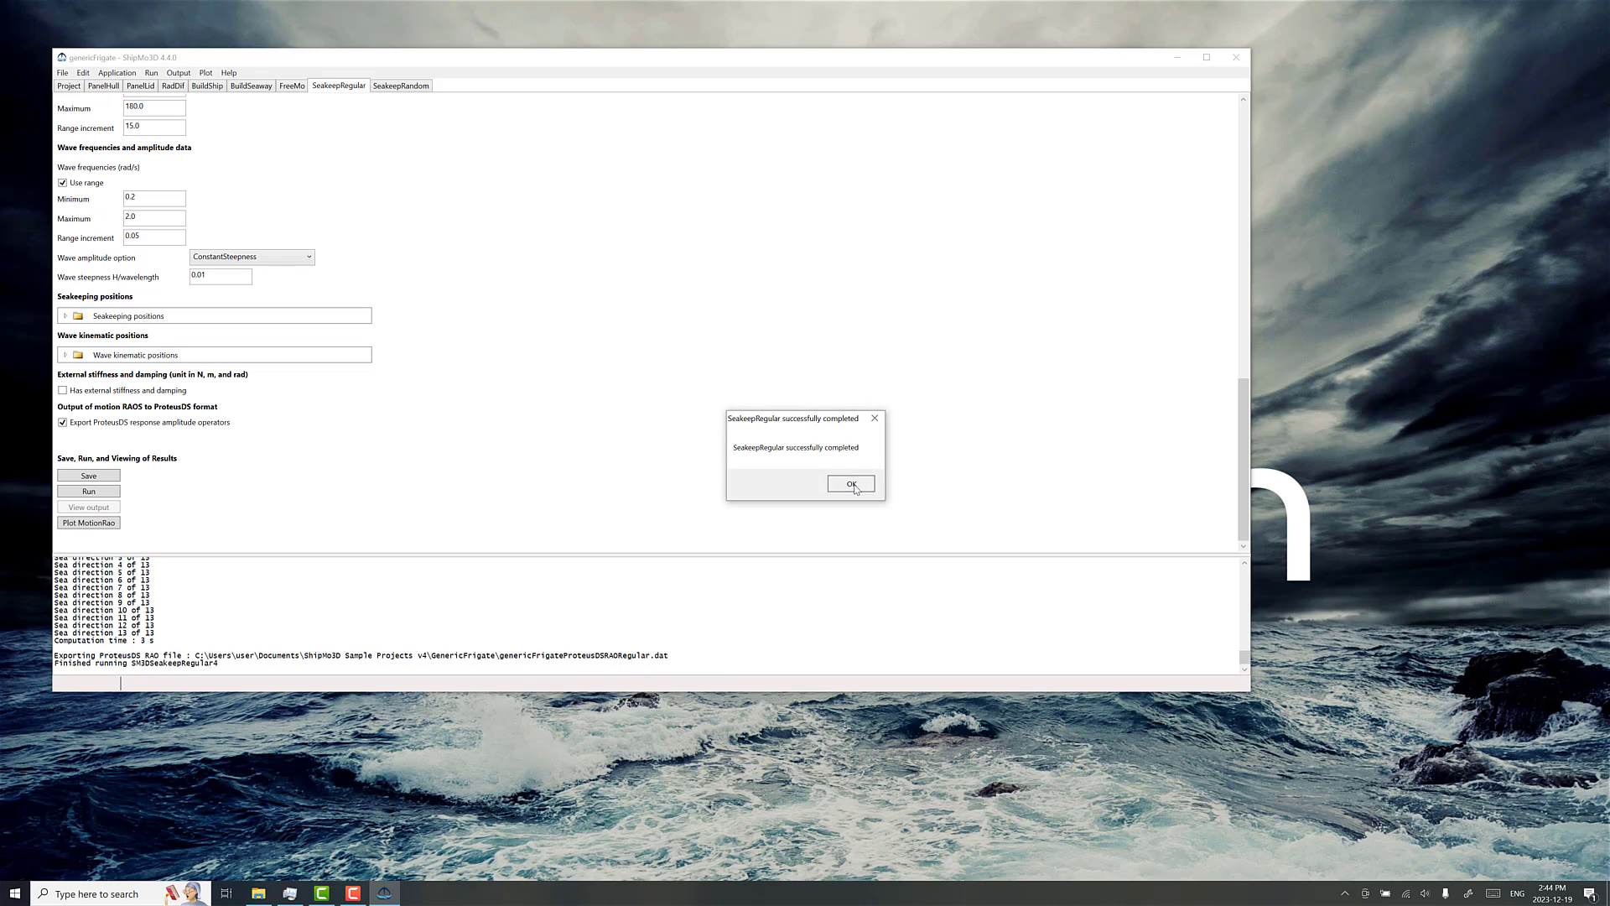
pyautogui.click(850, 483)
# Copy genericFrigateProteusDSRAORegular.dat from the GenericFrigate sample project folder into the ship motion visualization folder.
pyautogui.click(258, 894)
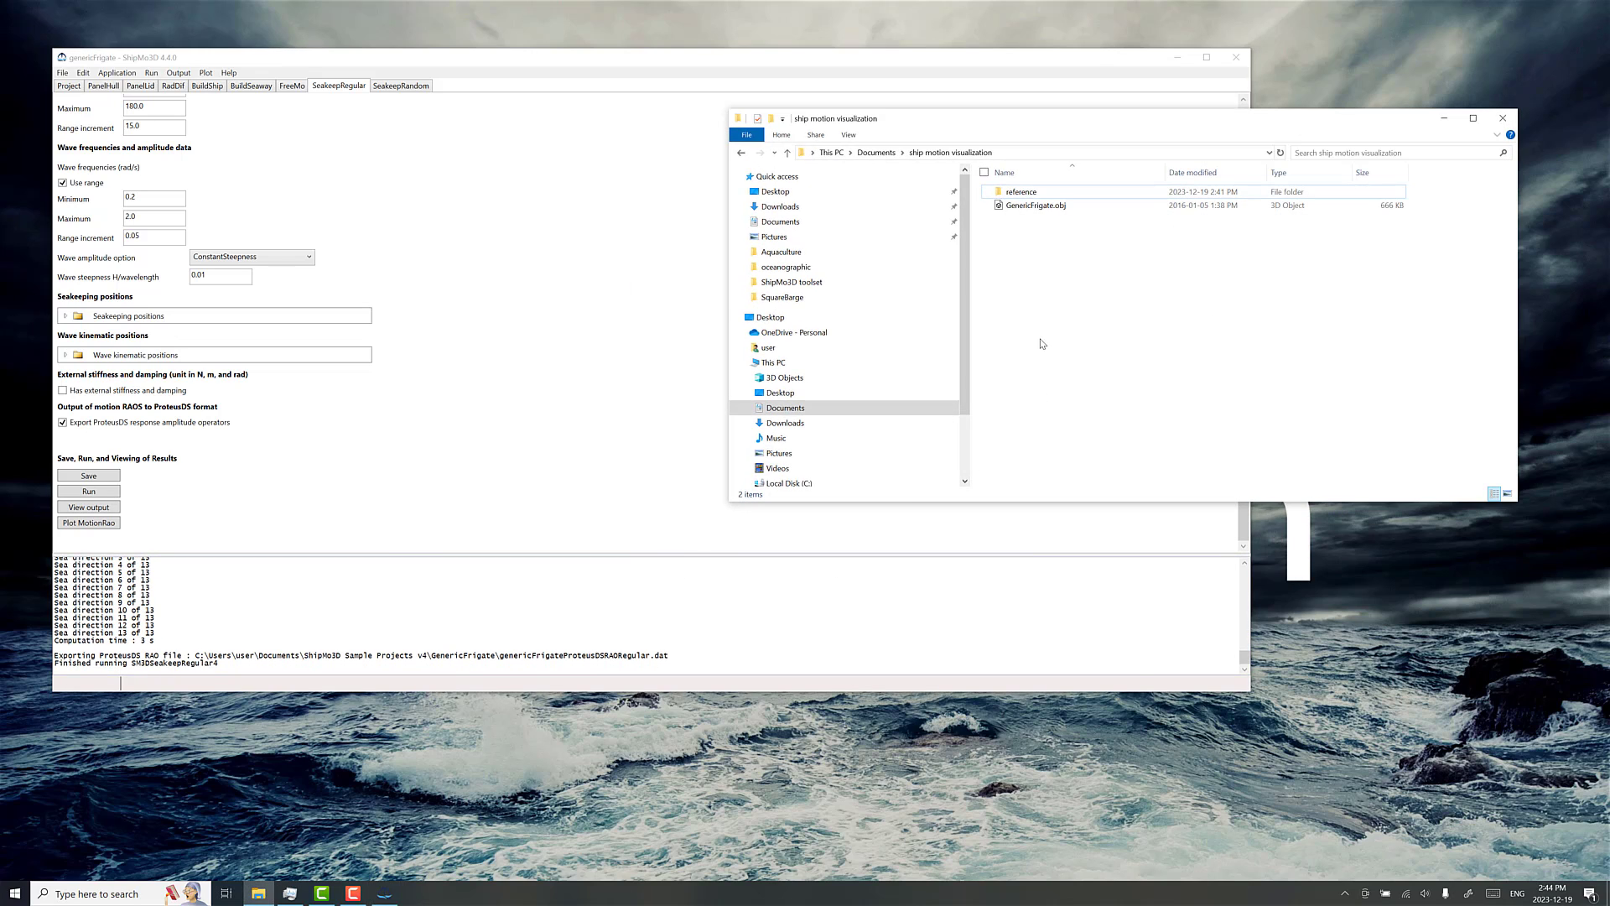
pyautogui.click(876, 152)
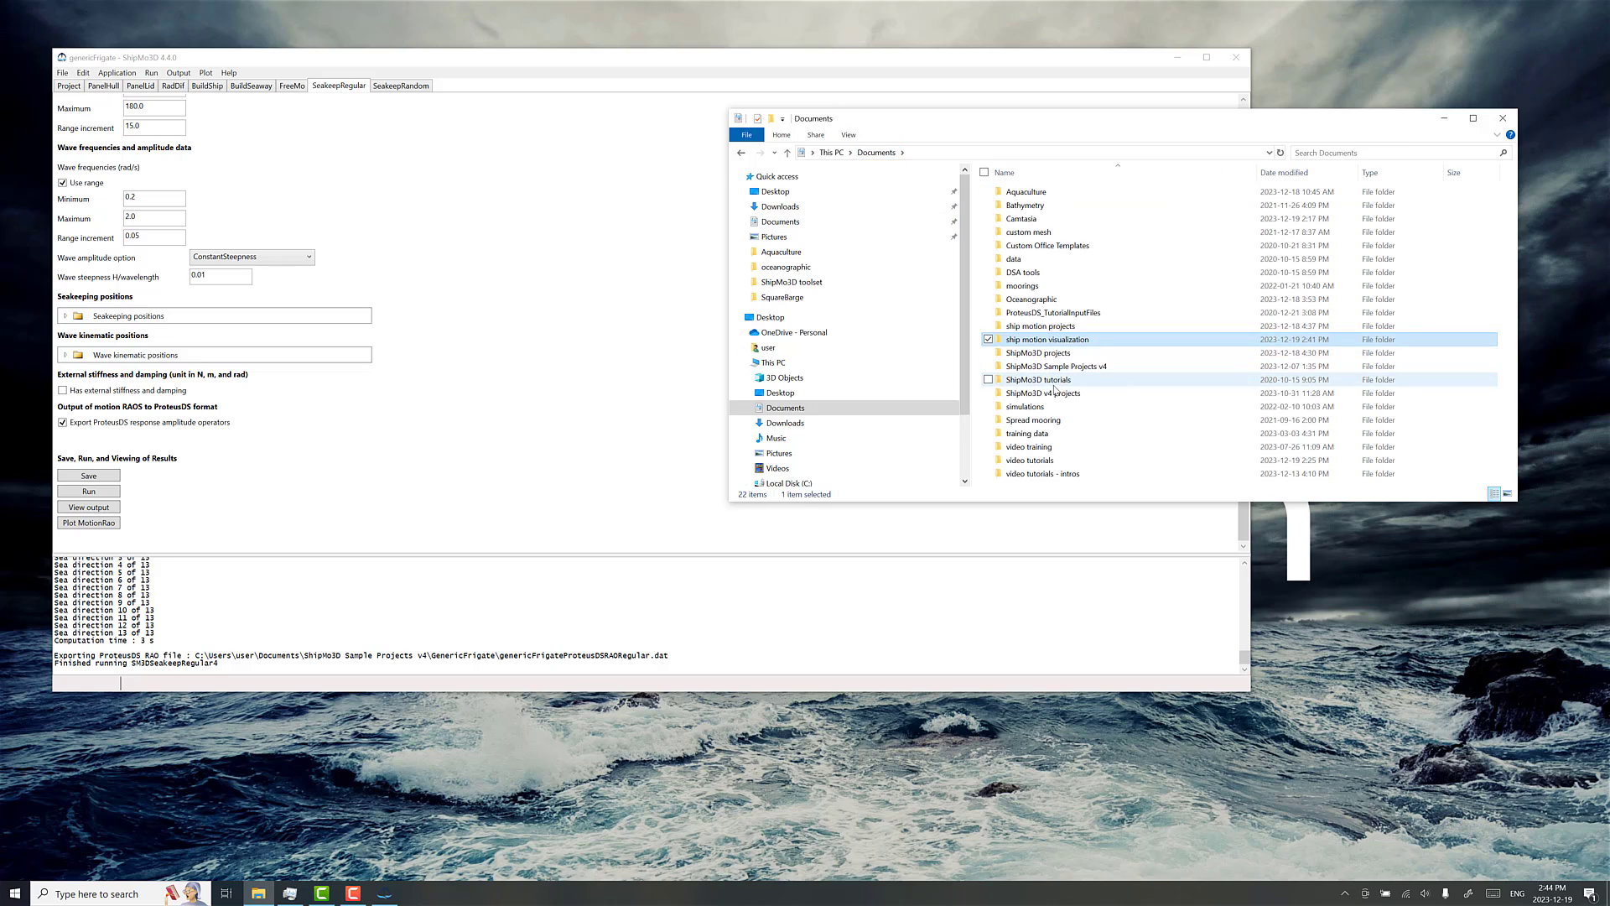
pyautogui.doubleClick(1040, 367)
pyautogui.doubleClick(1038, 221)
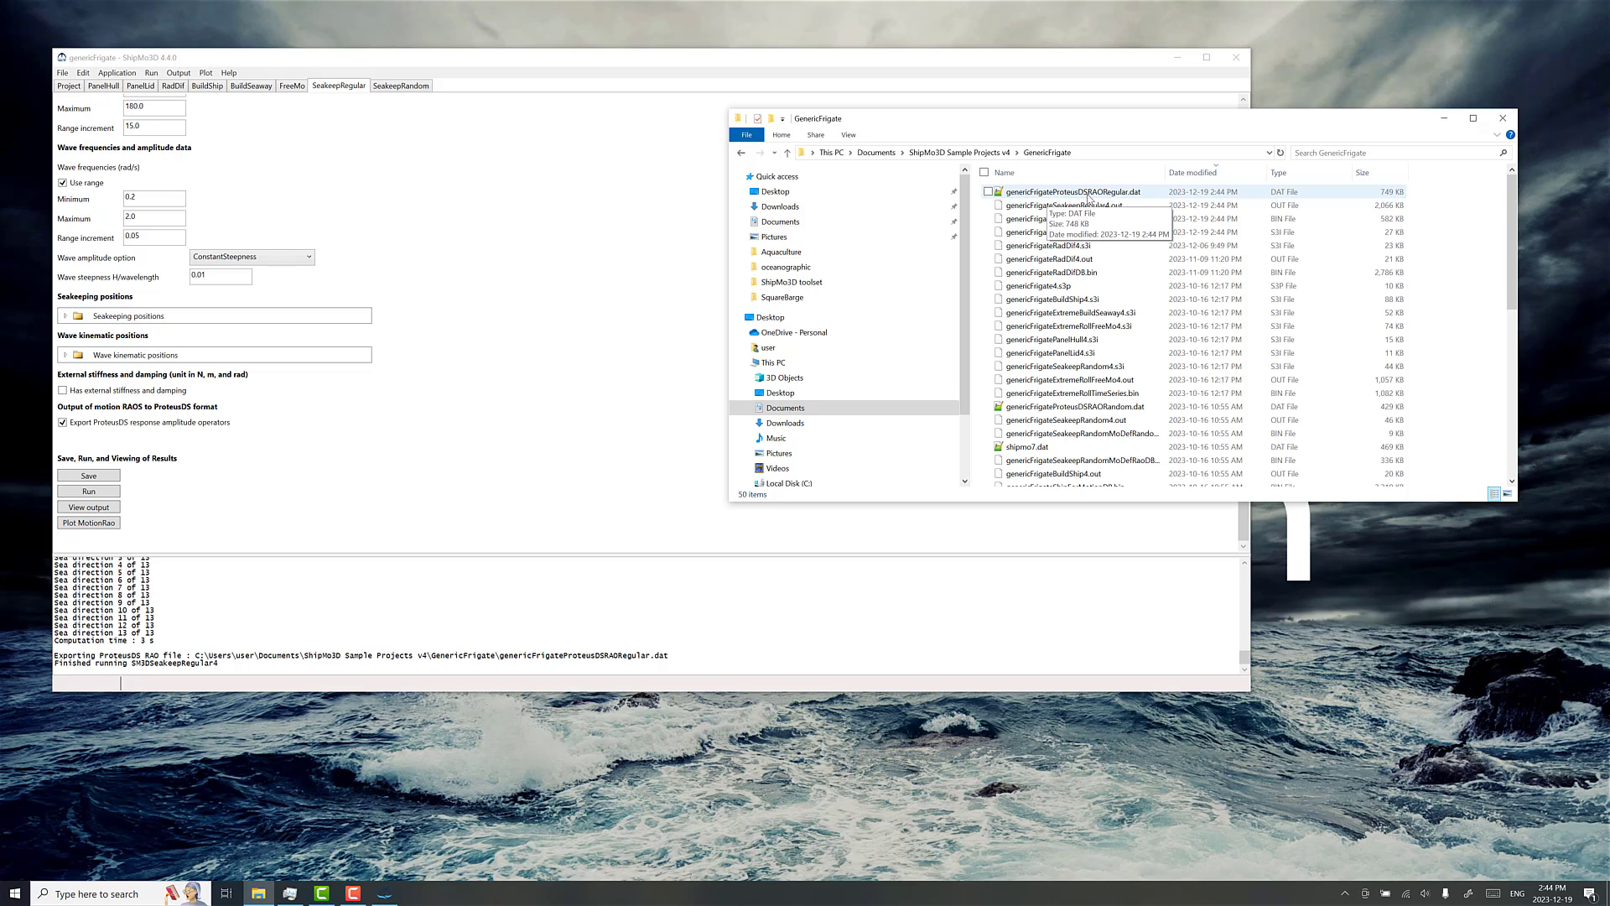
pyautogui.click(1082, 192)
pyautogui.click(881, 152)
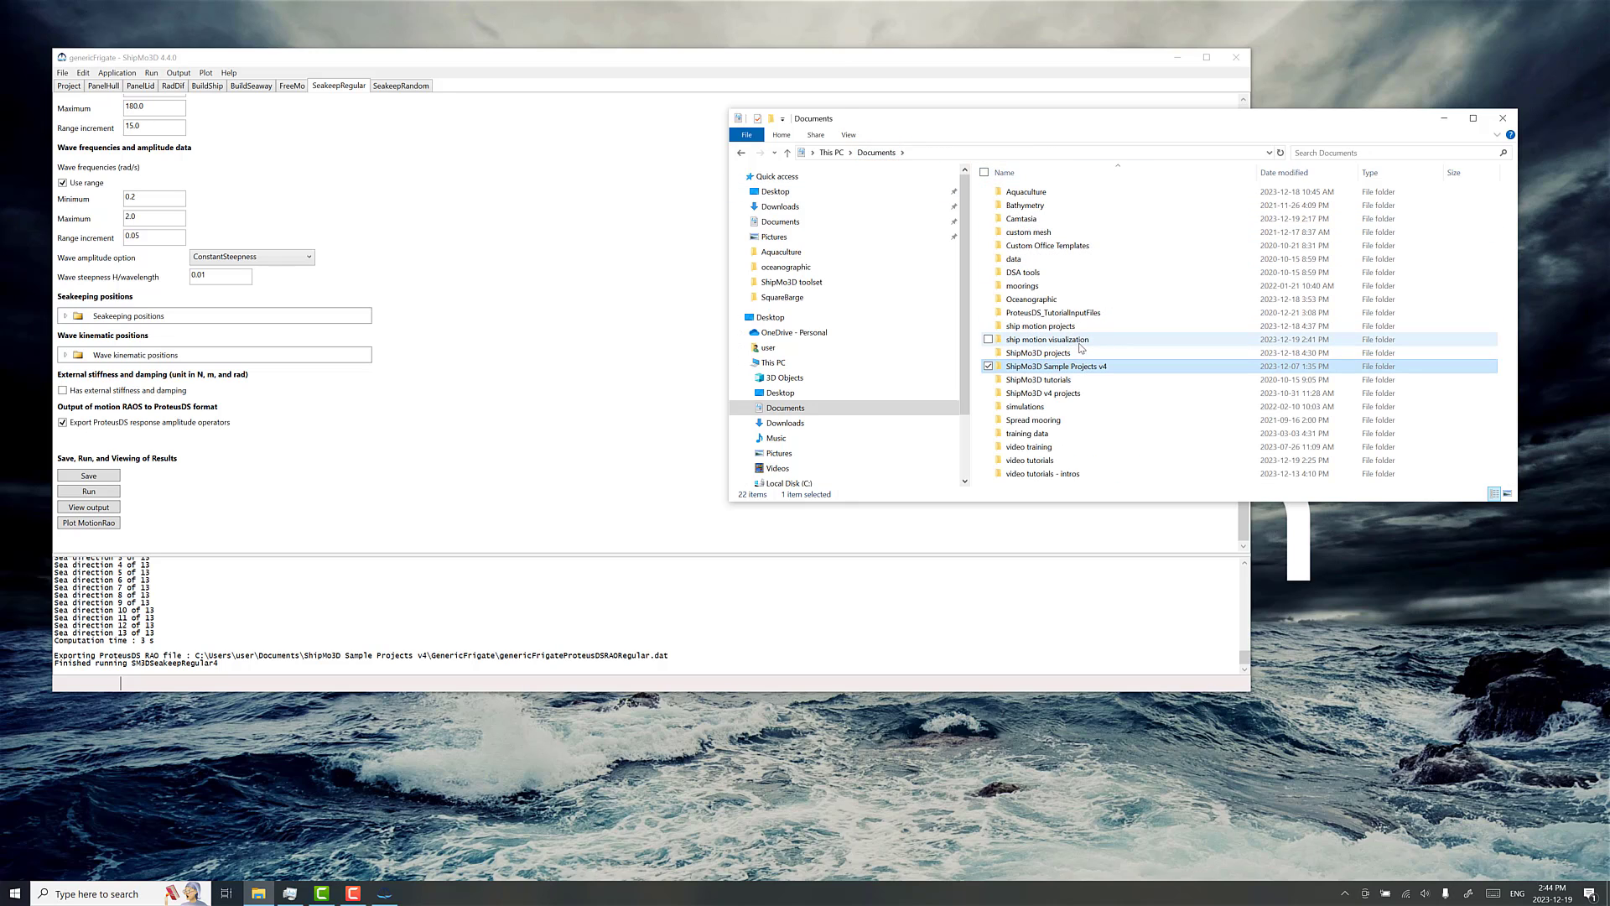
pyautogui.doubleClick(1048, 339)
pyautogui.hotkey('ctrl', 'v')
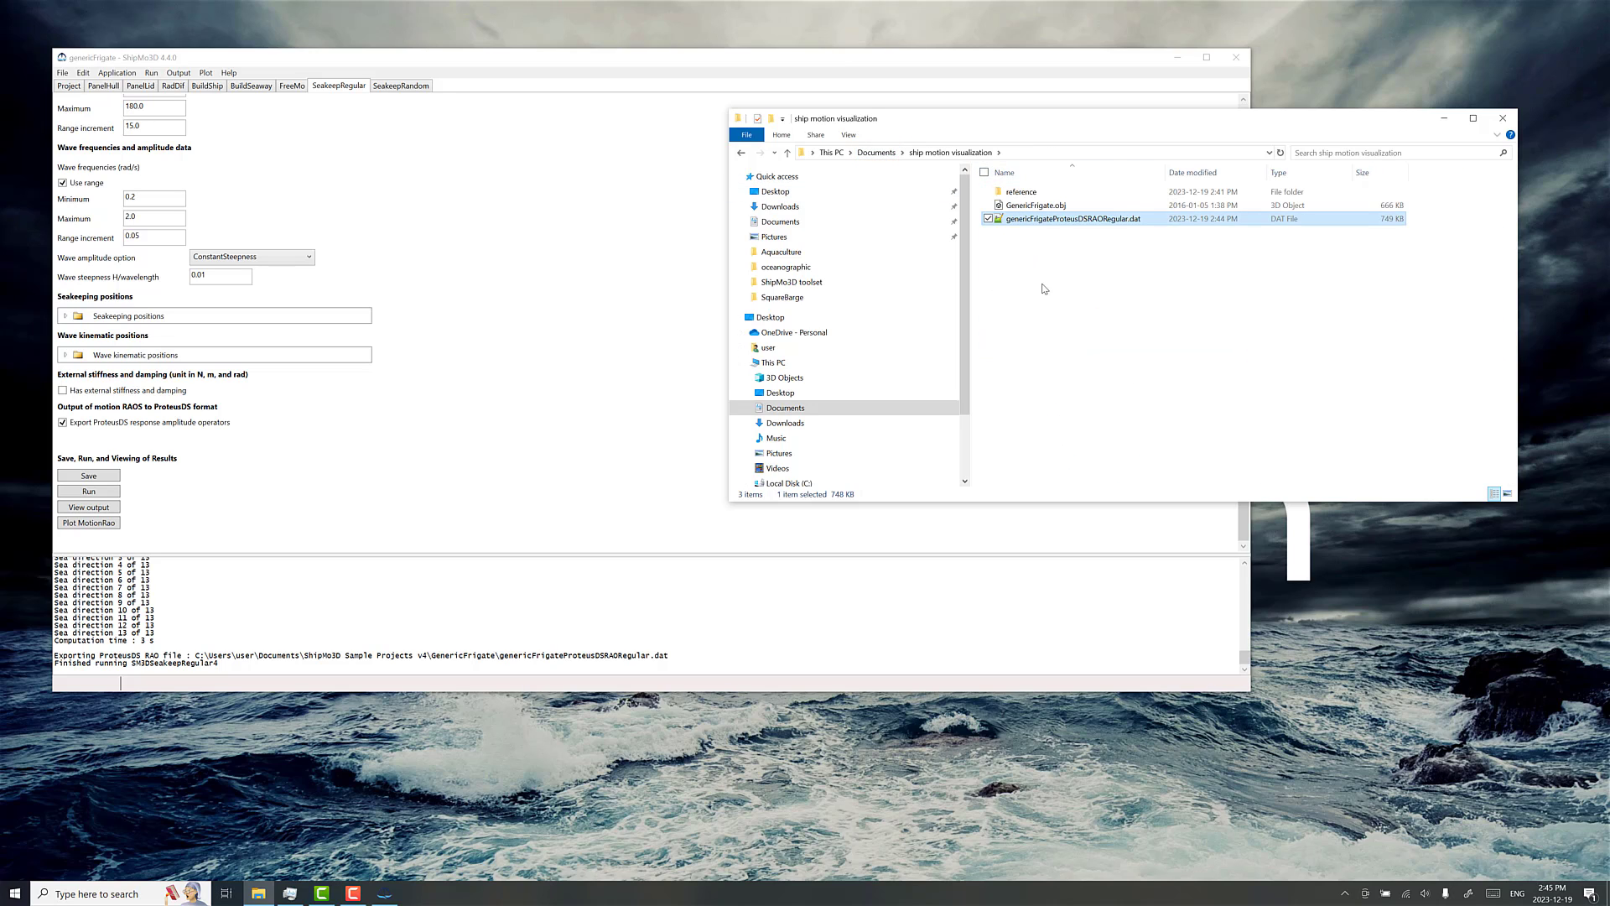
pyautogui.click(1045, 289)
# Minimize ShipMo3D and launch the ProteusDS Simulation Toolbox.
pyautogui.click(1177, 57)
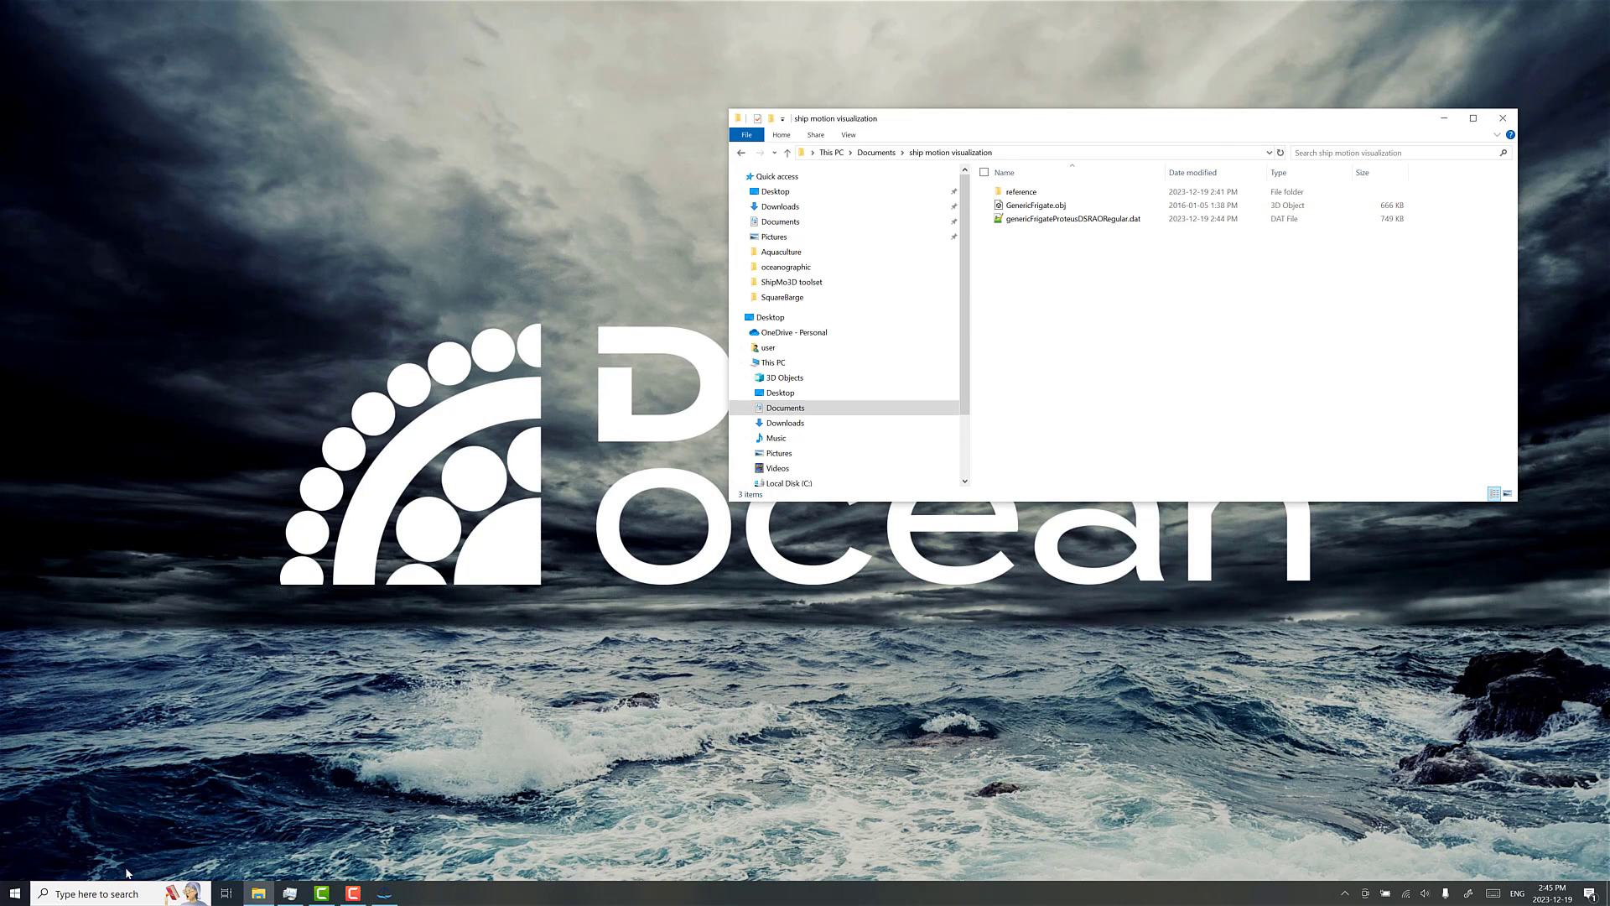
pyautogui.click(14, 893)
pyautogui.click(235, 628)
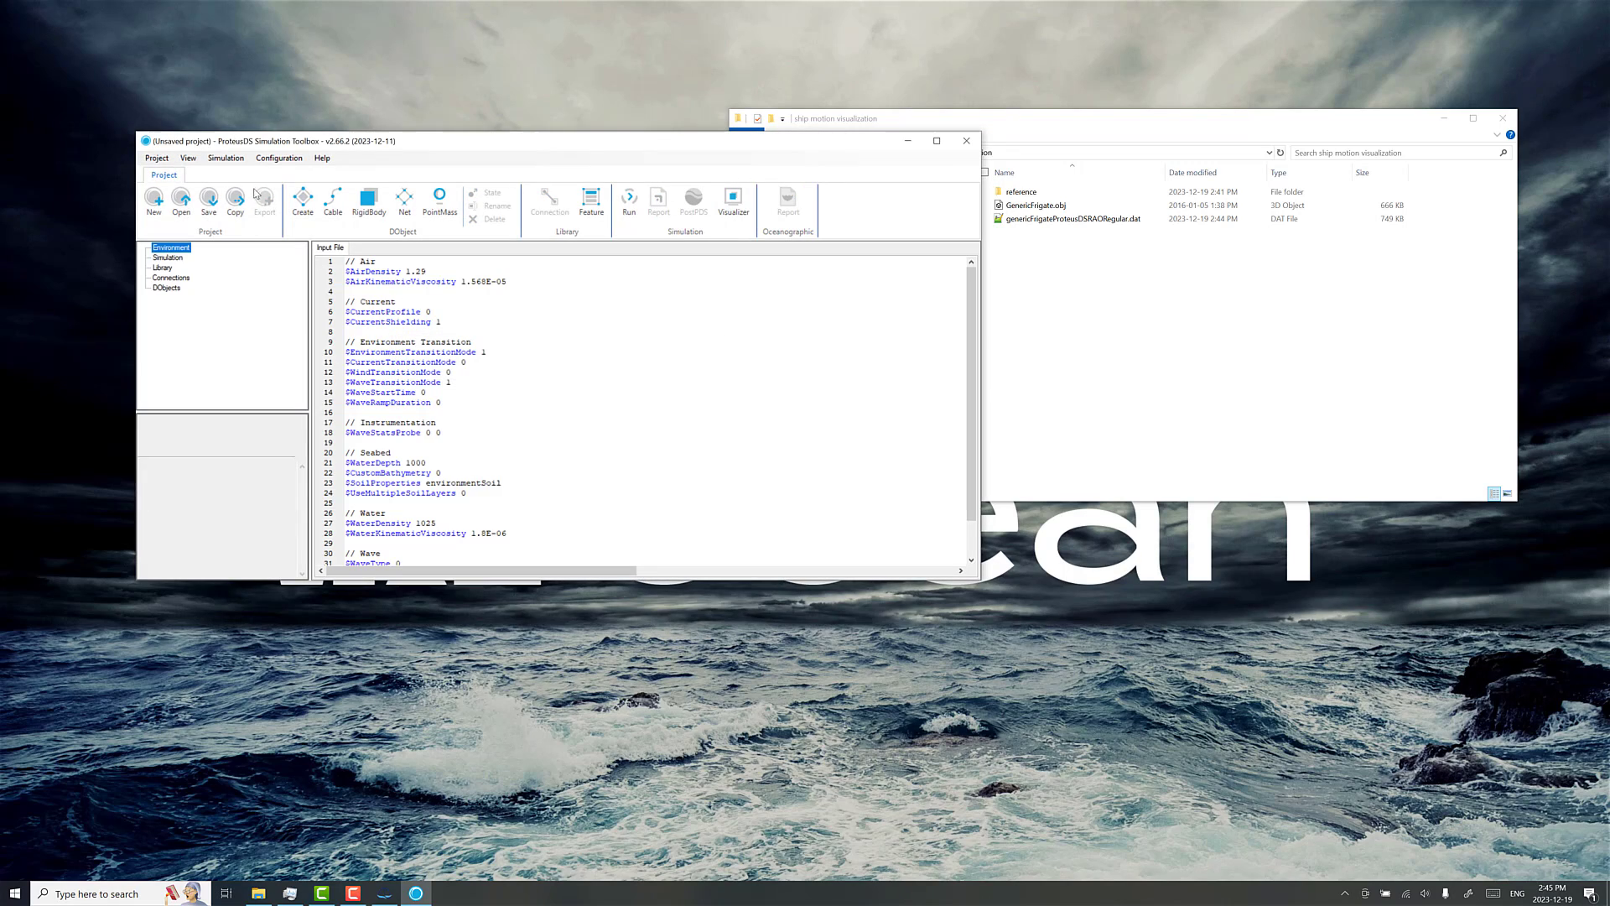
# Save the new project as Generic Frigate with the ship motion visualization folder in Documents as its working folder.
pyautogui.click(157, 159)
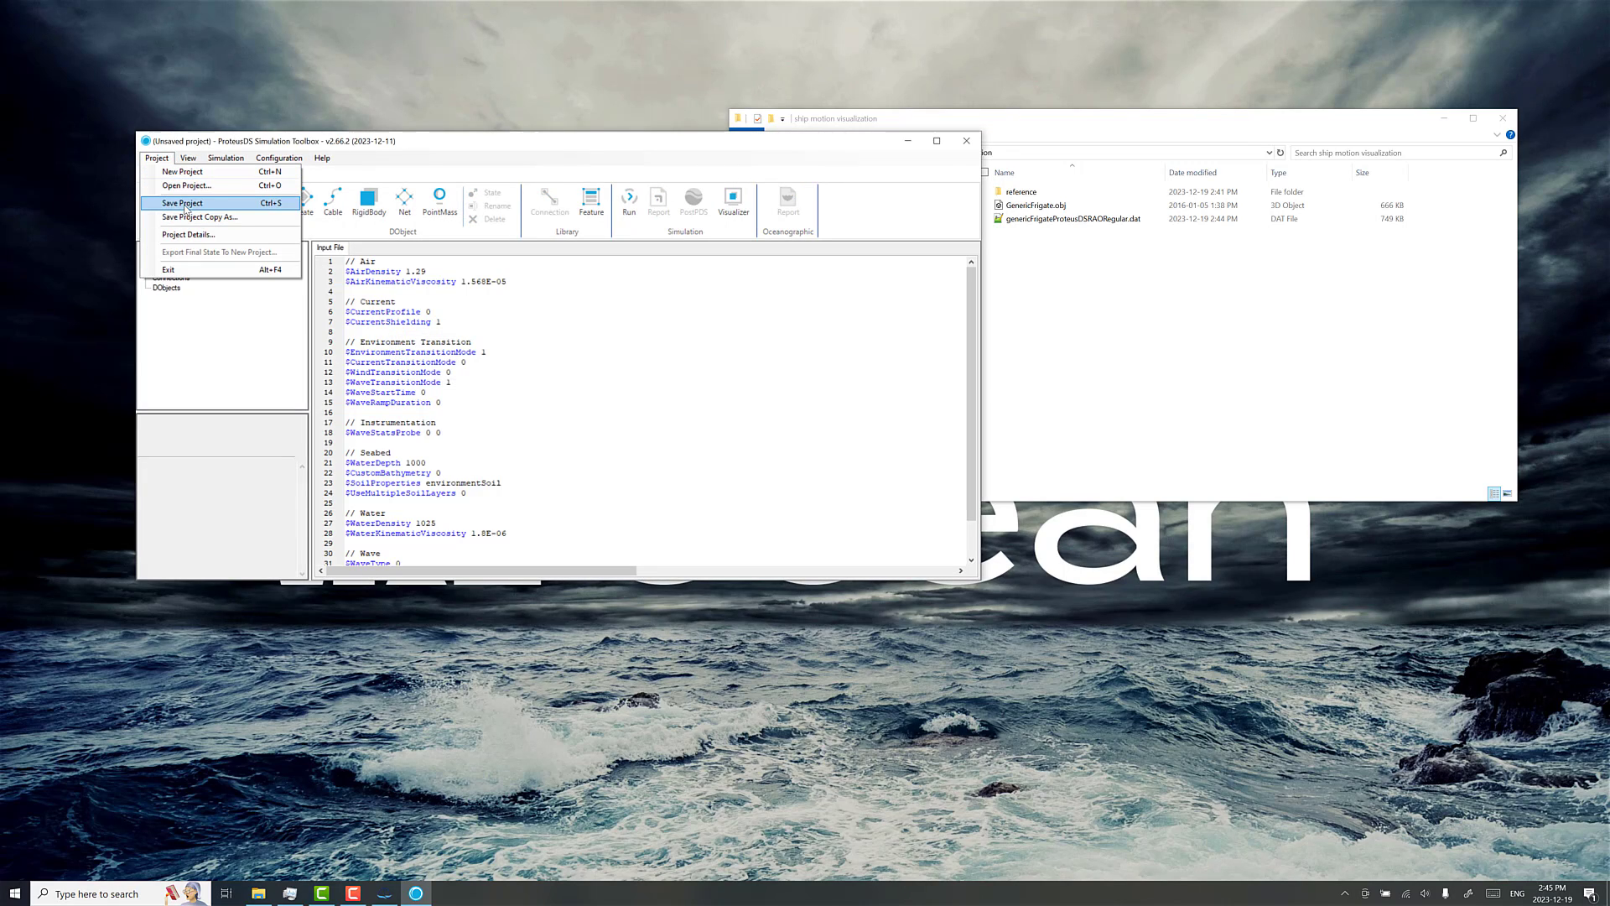
pyautogui.click(182, 204)
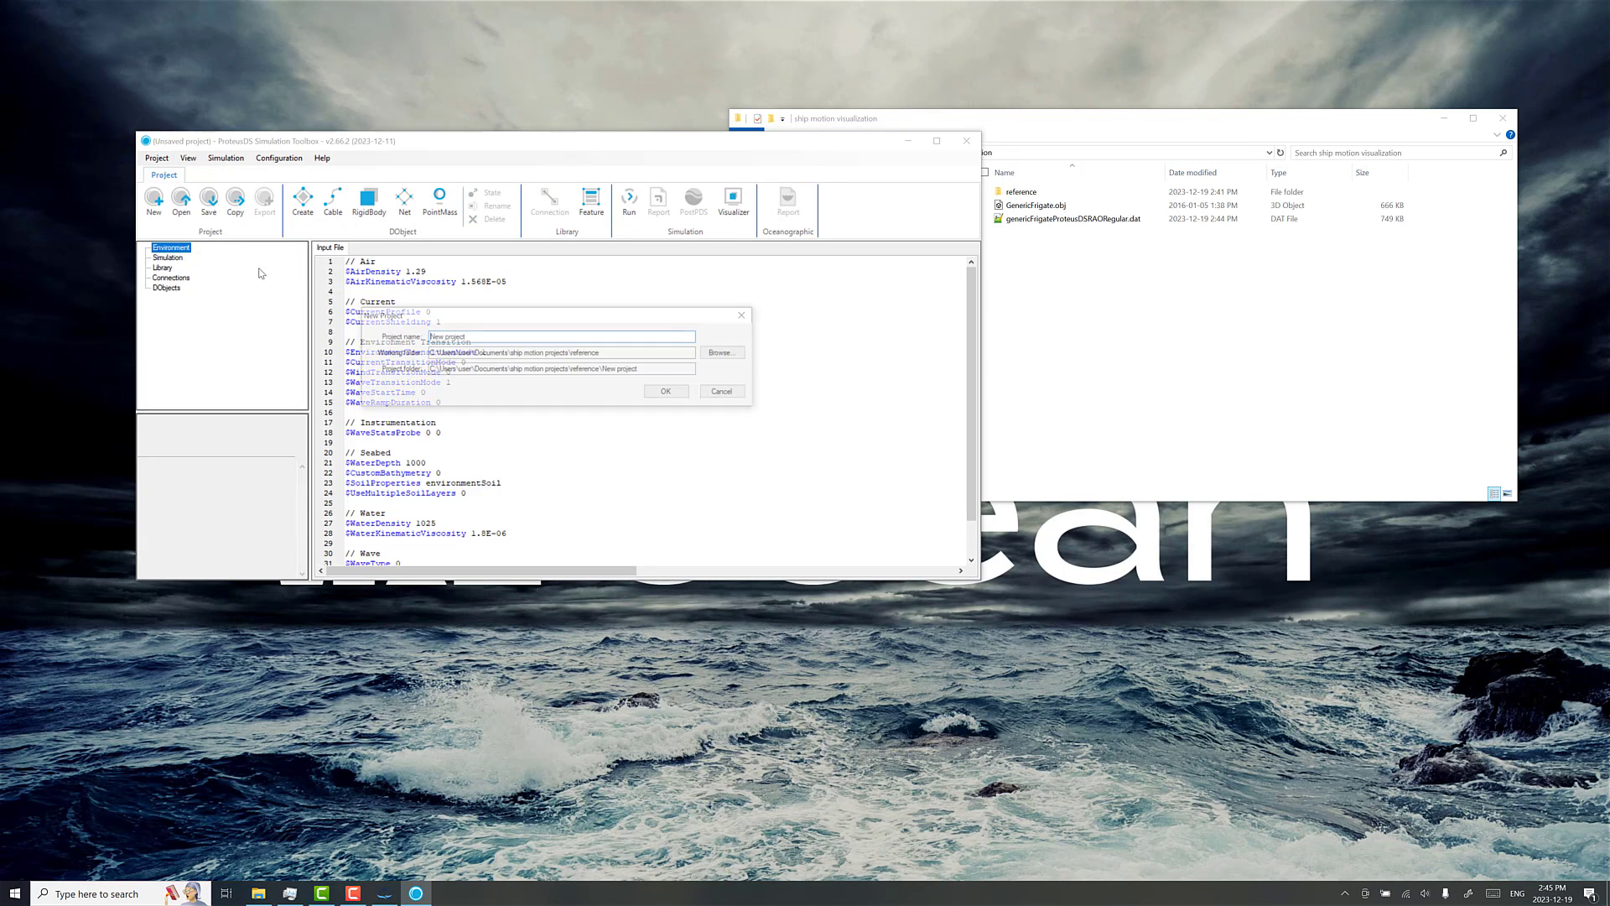
pyautogui.click(723, 353)
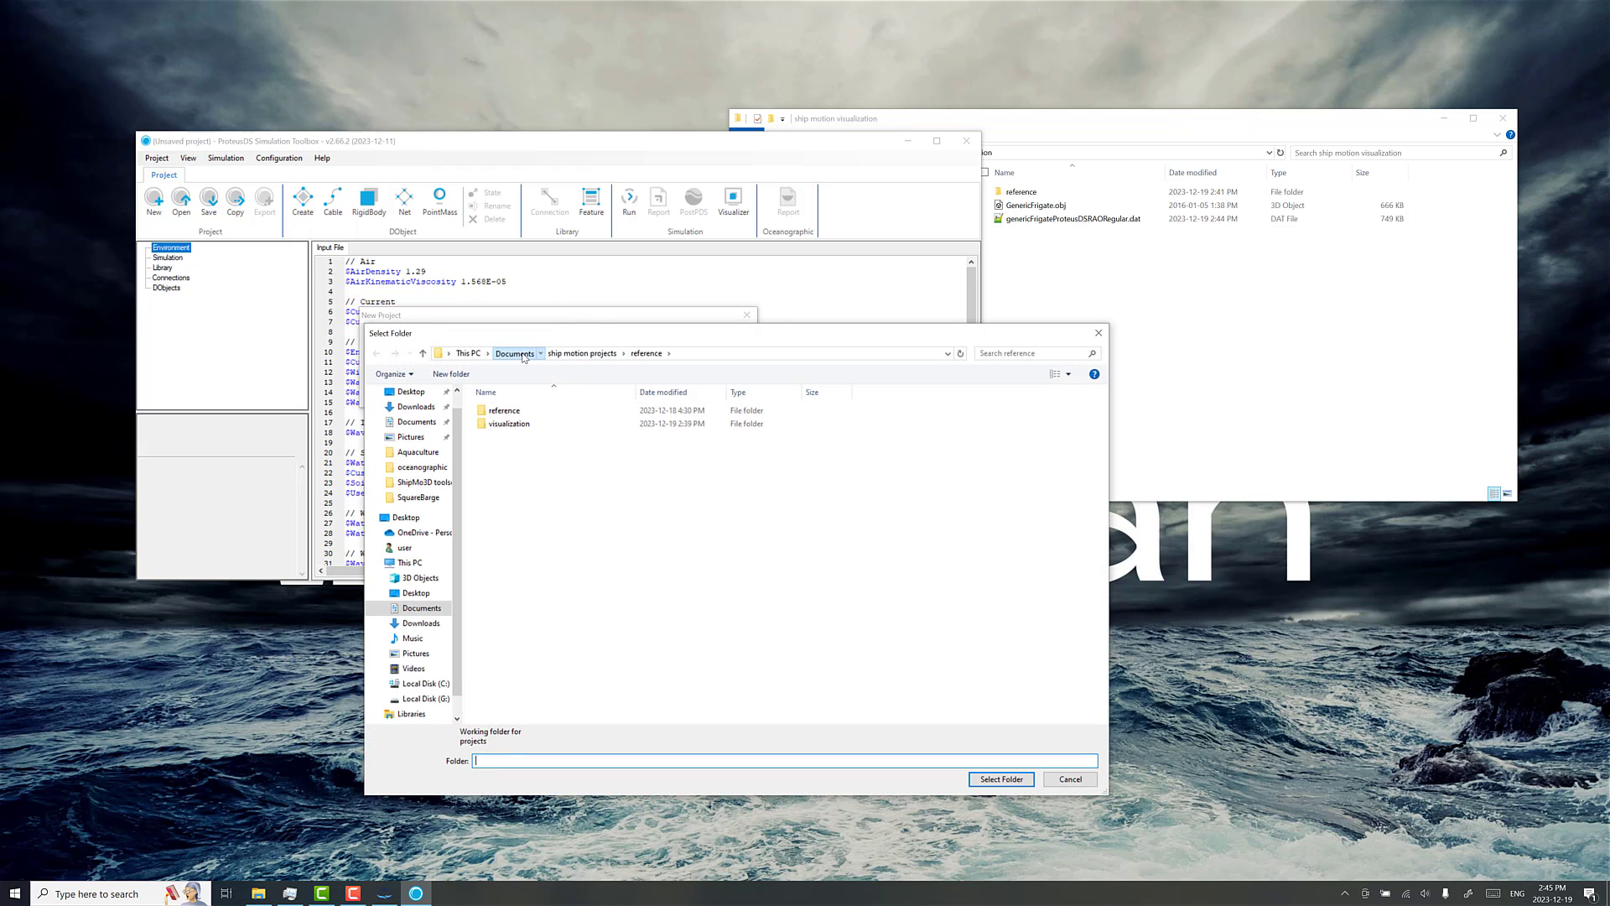
pyautogui.click(514, 353)
pyautogui.doubleClick(561, 562)
pyautogui.click(1002, 780)
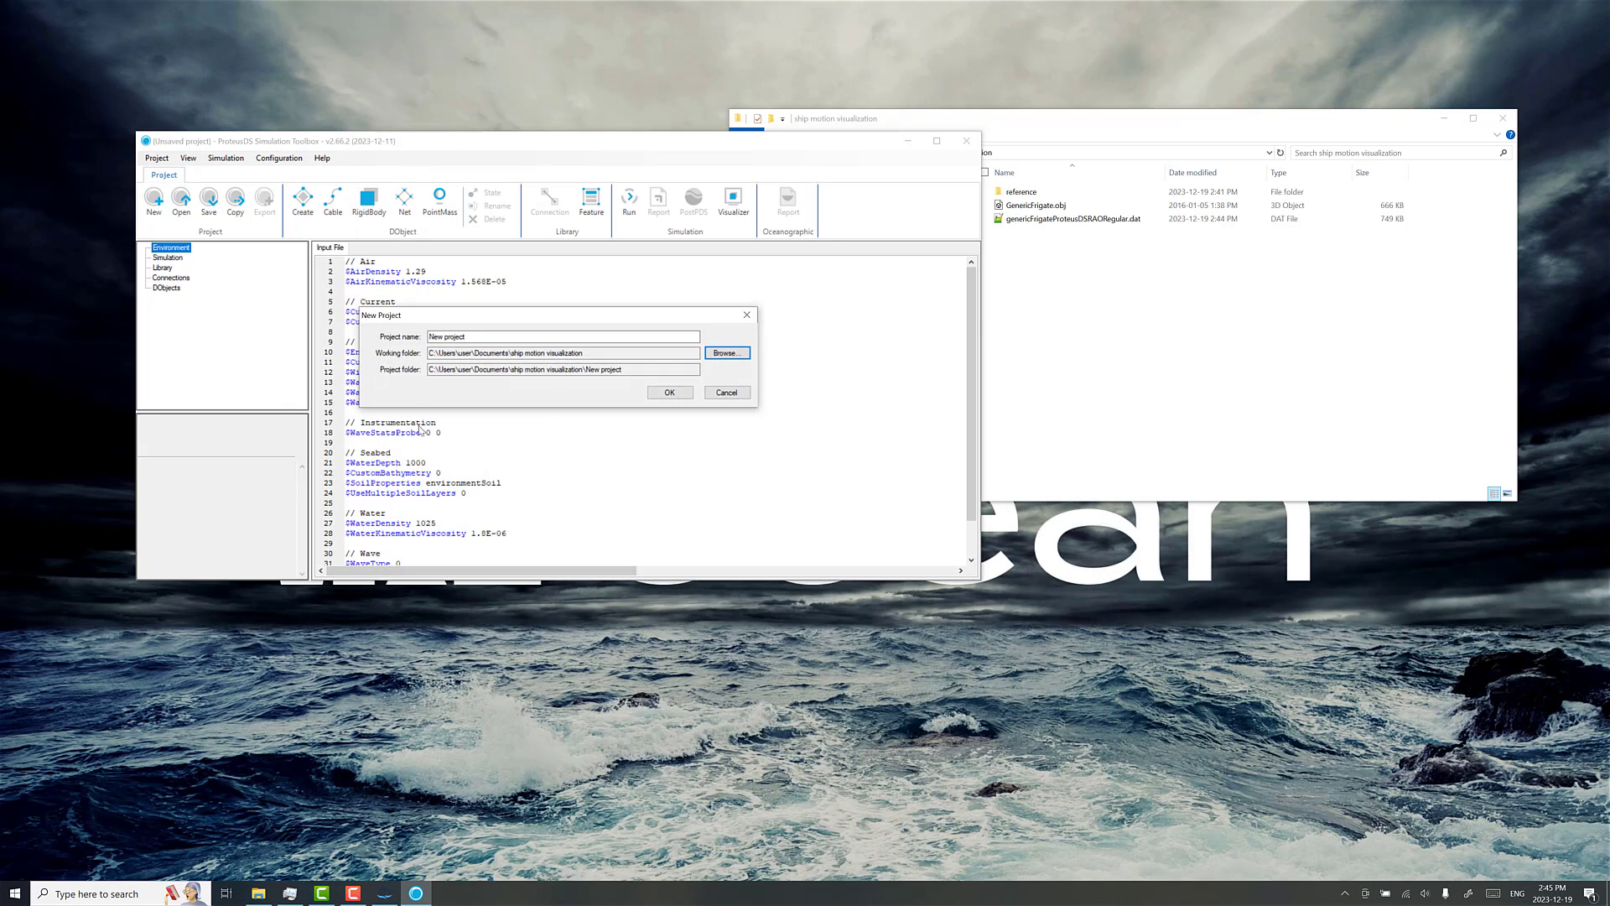
pyautogui.press('Tab')
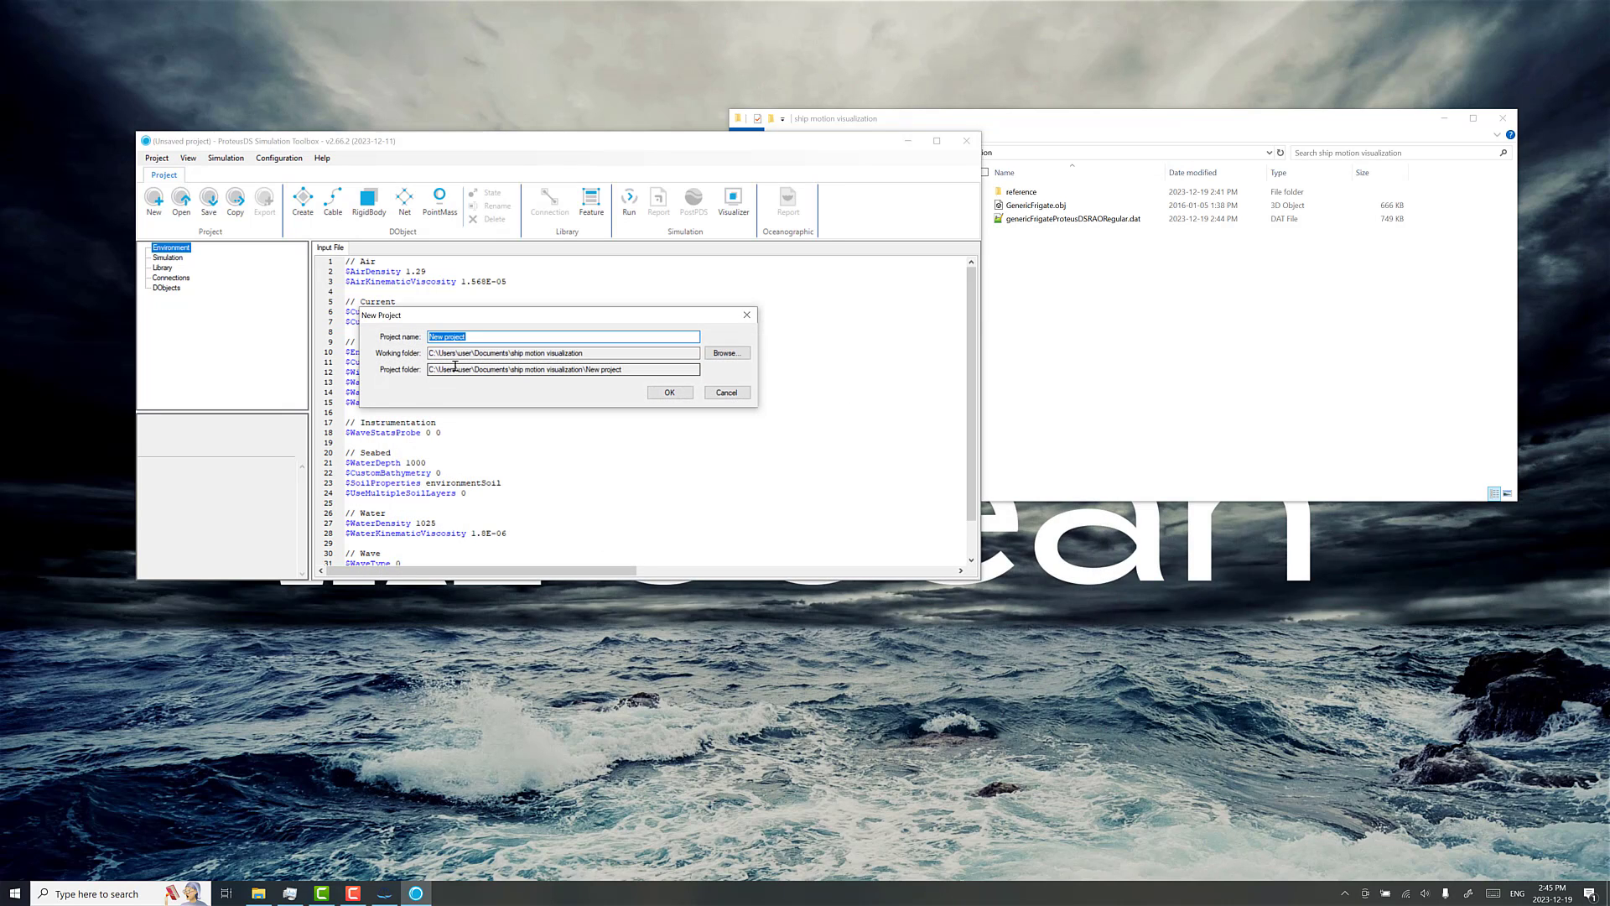
pyautogui.write('Generic Frigate')
pyautogui.click(670, 392)
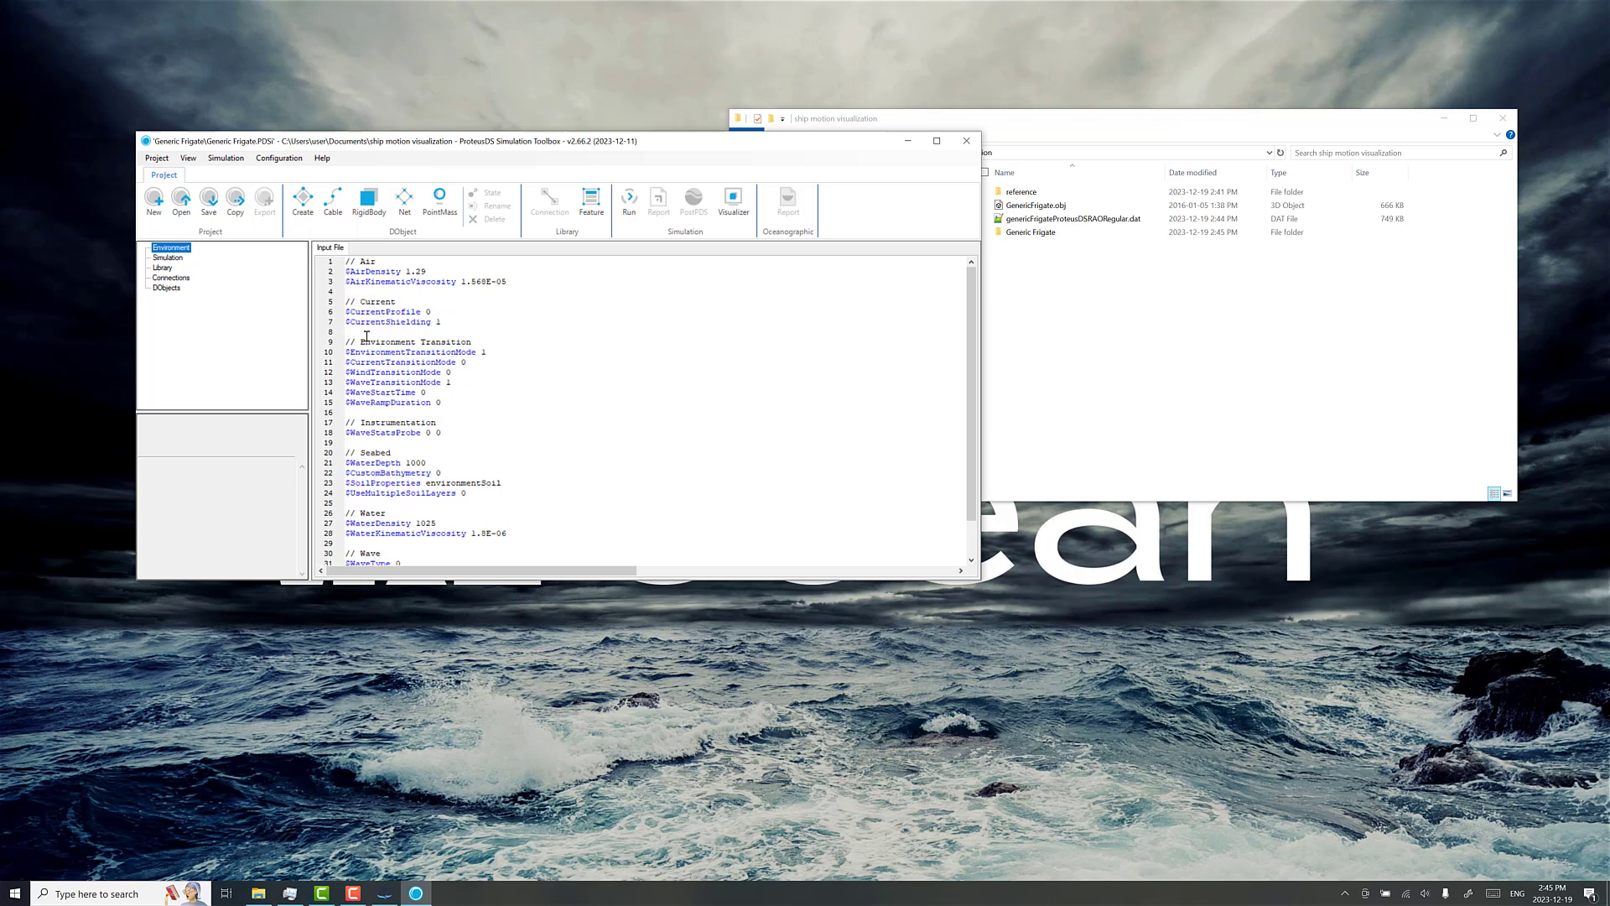
# Open the Visualizer, move it beside the project window and enlarge it.
pyautogui.click(734, 201)
pyautogui.moveTo(508, 195); pyautogui.dragTo(1325, 115)
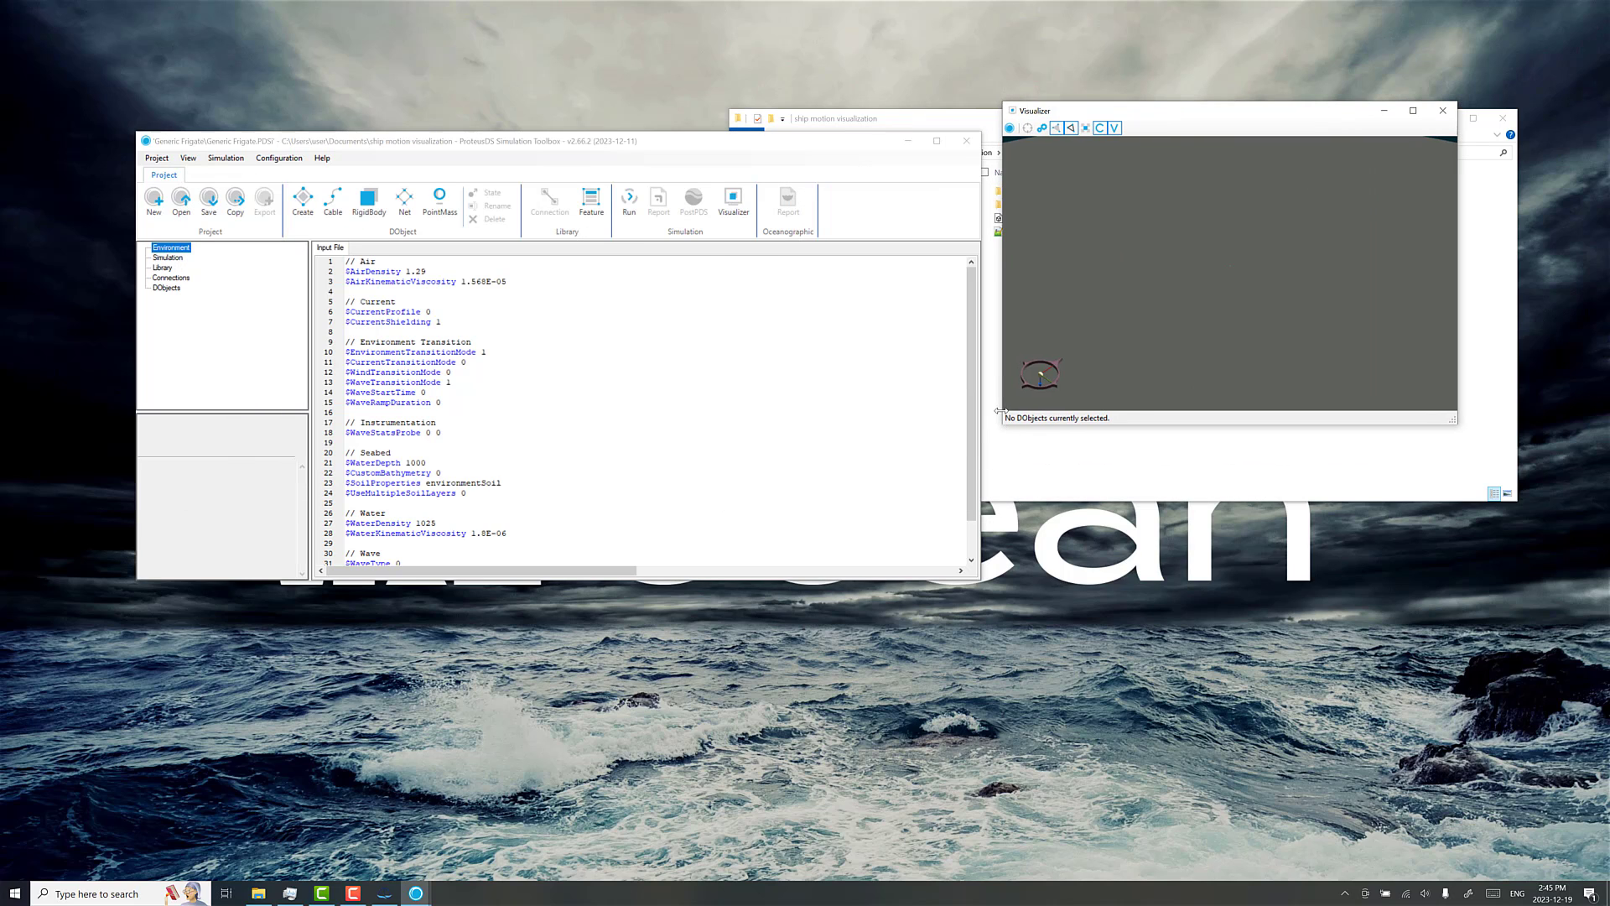
pyautogui.moveTo(1000, 425); pyautogui.dragTo(873, 652)
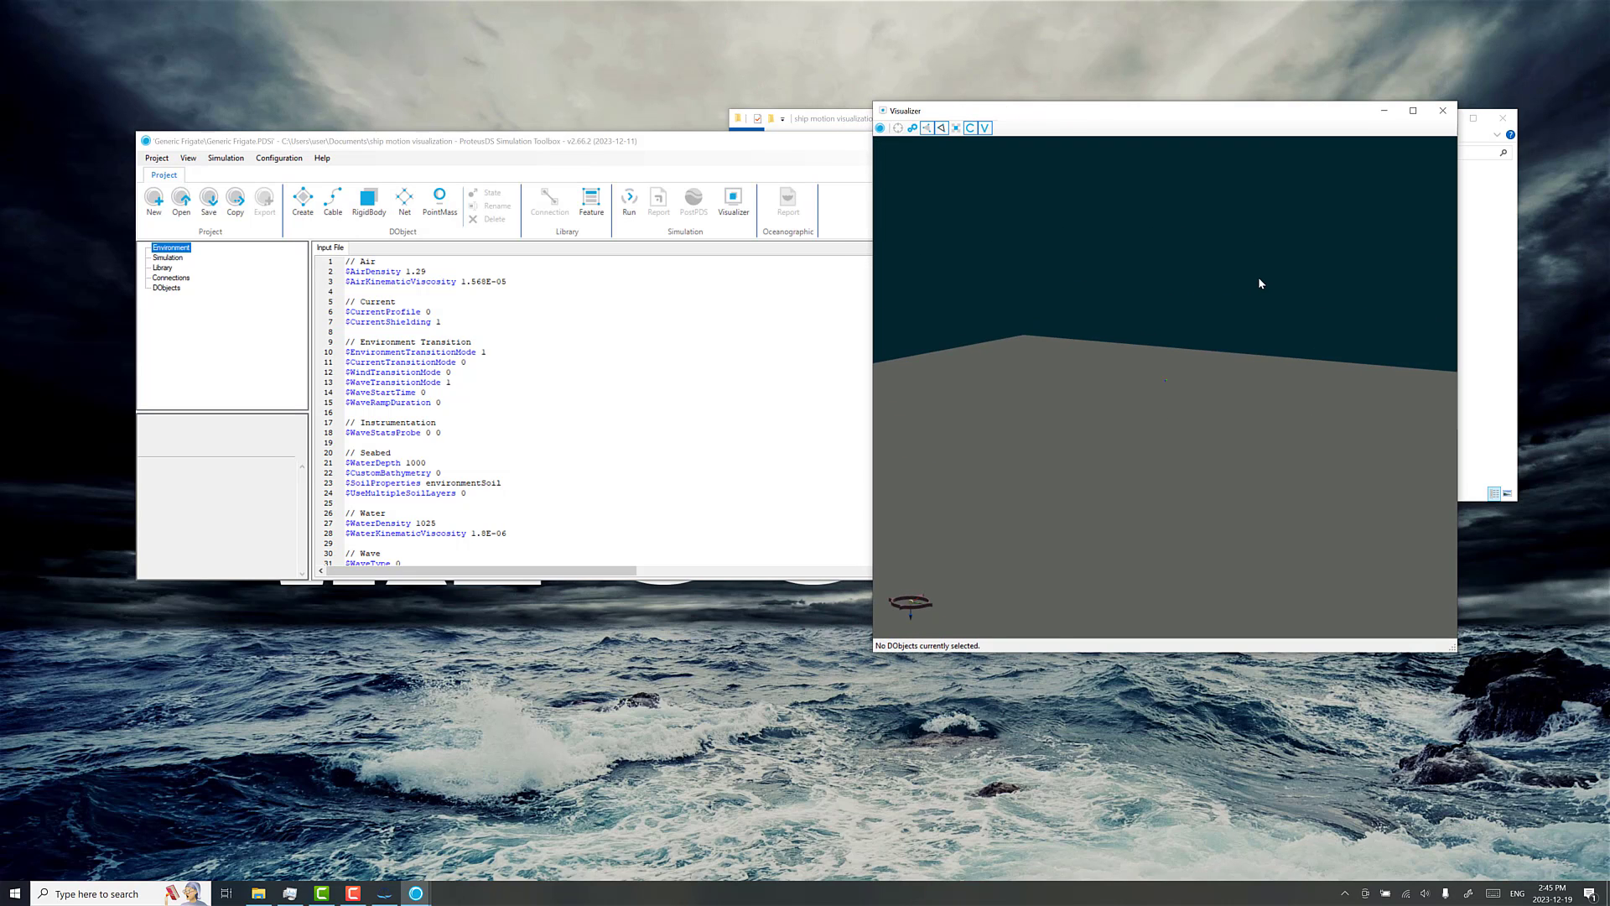
# Turn on the water surface display in the Visualizer settings, adjust the view and move the Visualizer clear of the project window.
pyautogui.click(912, 127)
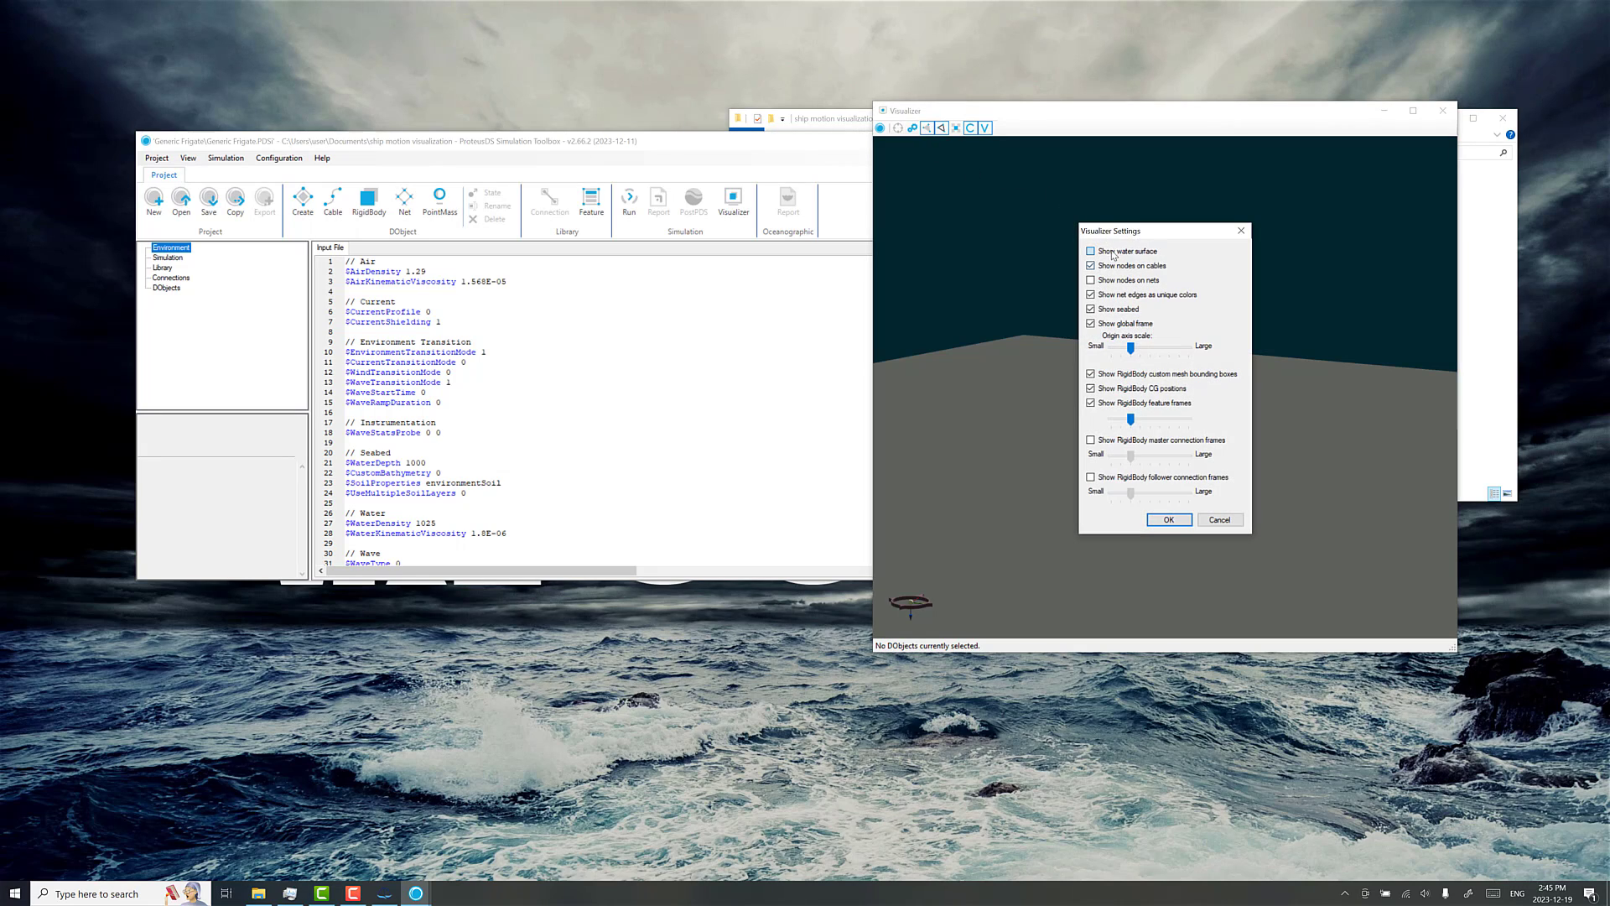
pyautogui.click(1168, 520)
pyautogui.moveTo(1200, 454); pyautogui.dragTo(1154, 449)
pyautogui.moveTo(1091, 114); pyautogui.dragTo(1211, 140)
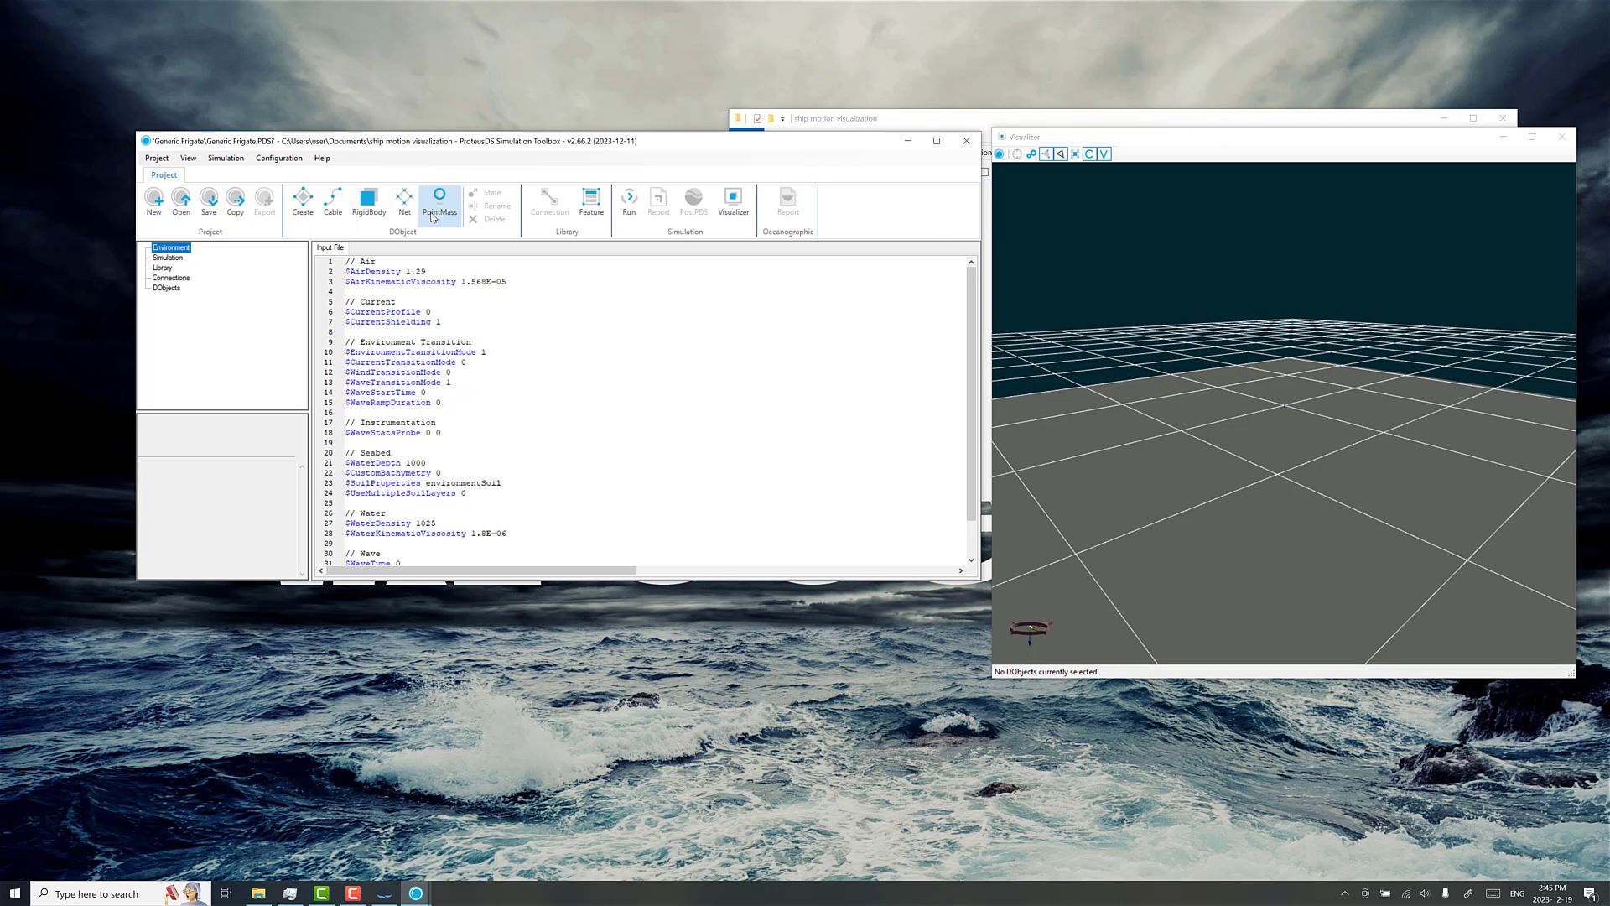
# Create a RigidBody DObject named GenericFrigate.
pyautogui.click(368, 201)
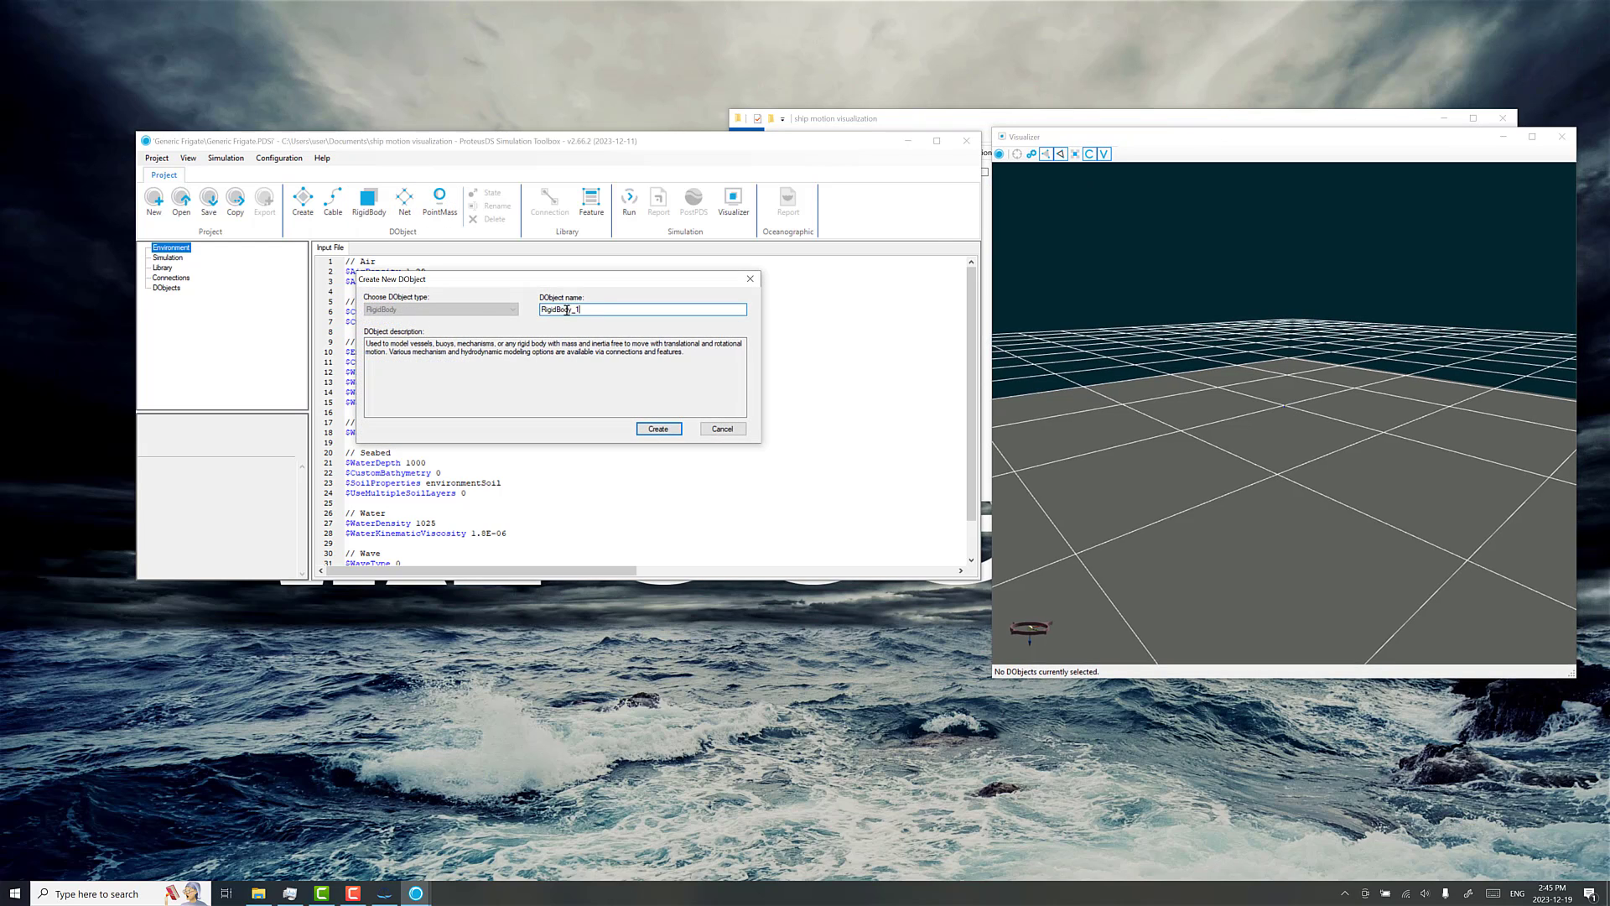
pyautogui.write('GenericFrigate')
pyautogui.press('Return')
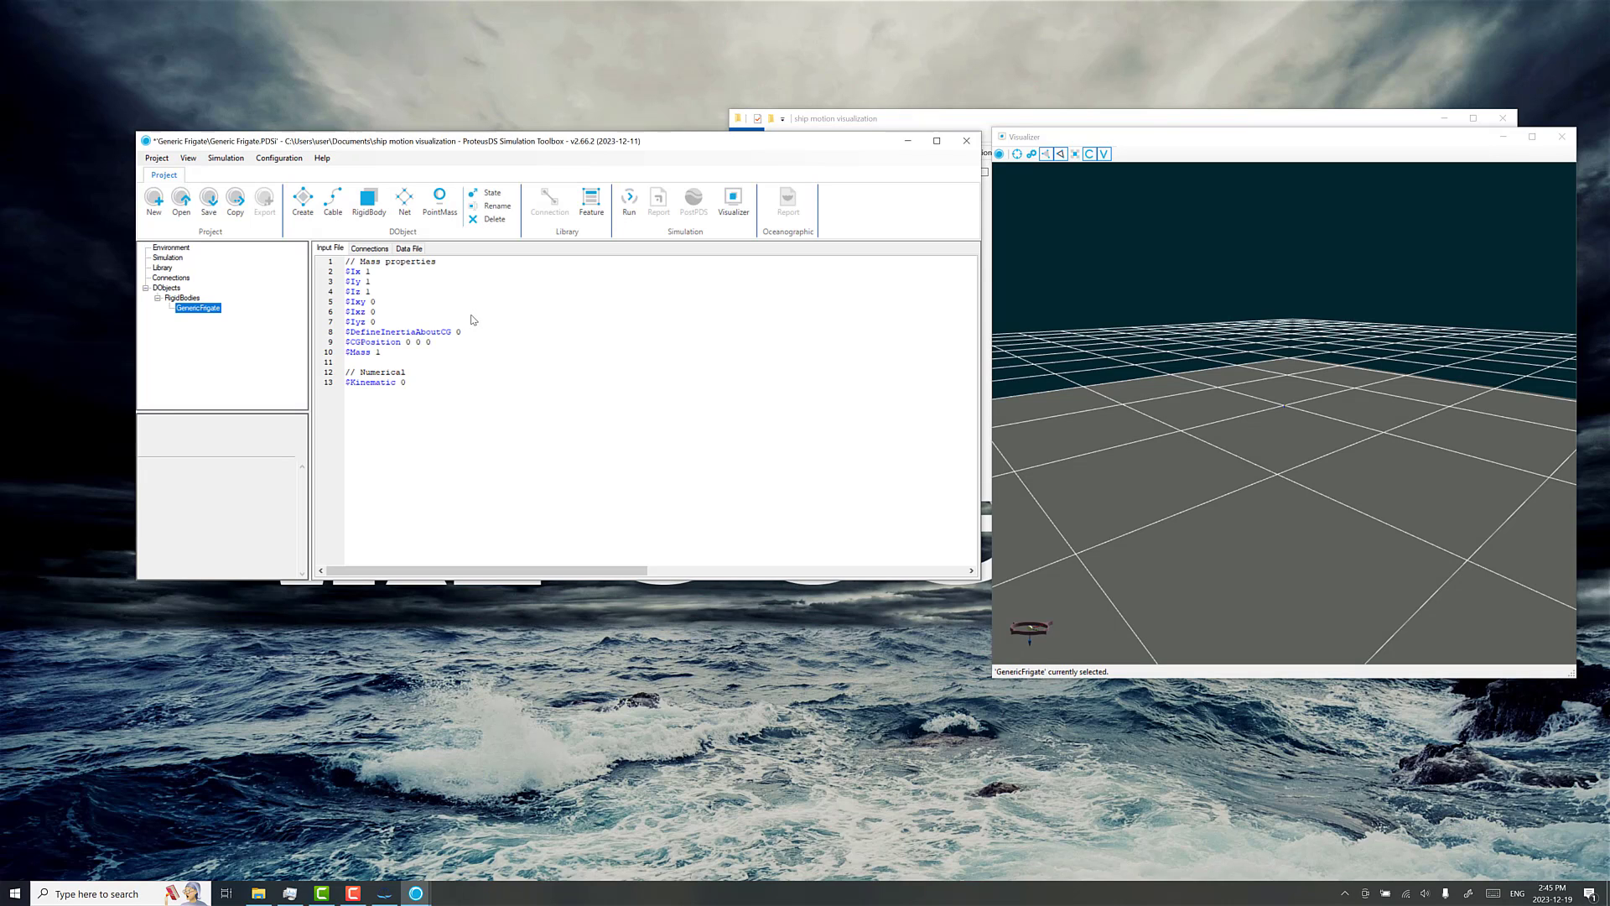
# Set the rigid body's Kinematic property to 3 for RAO control and resolve its follower properties.
pyautogui.click(449, 382)
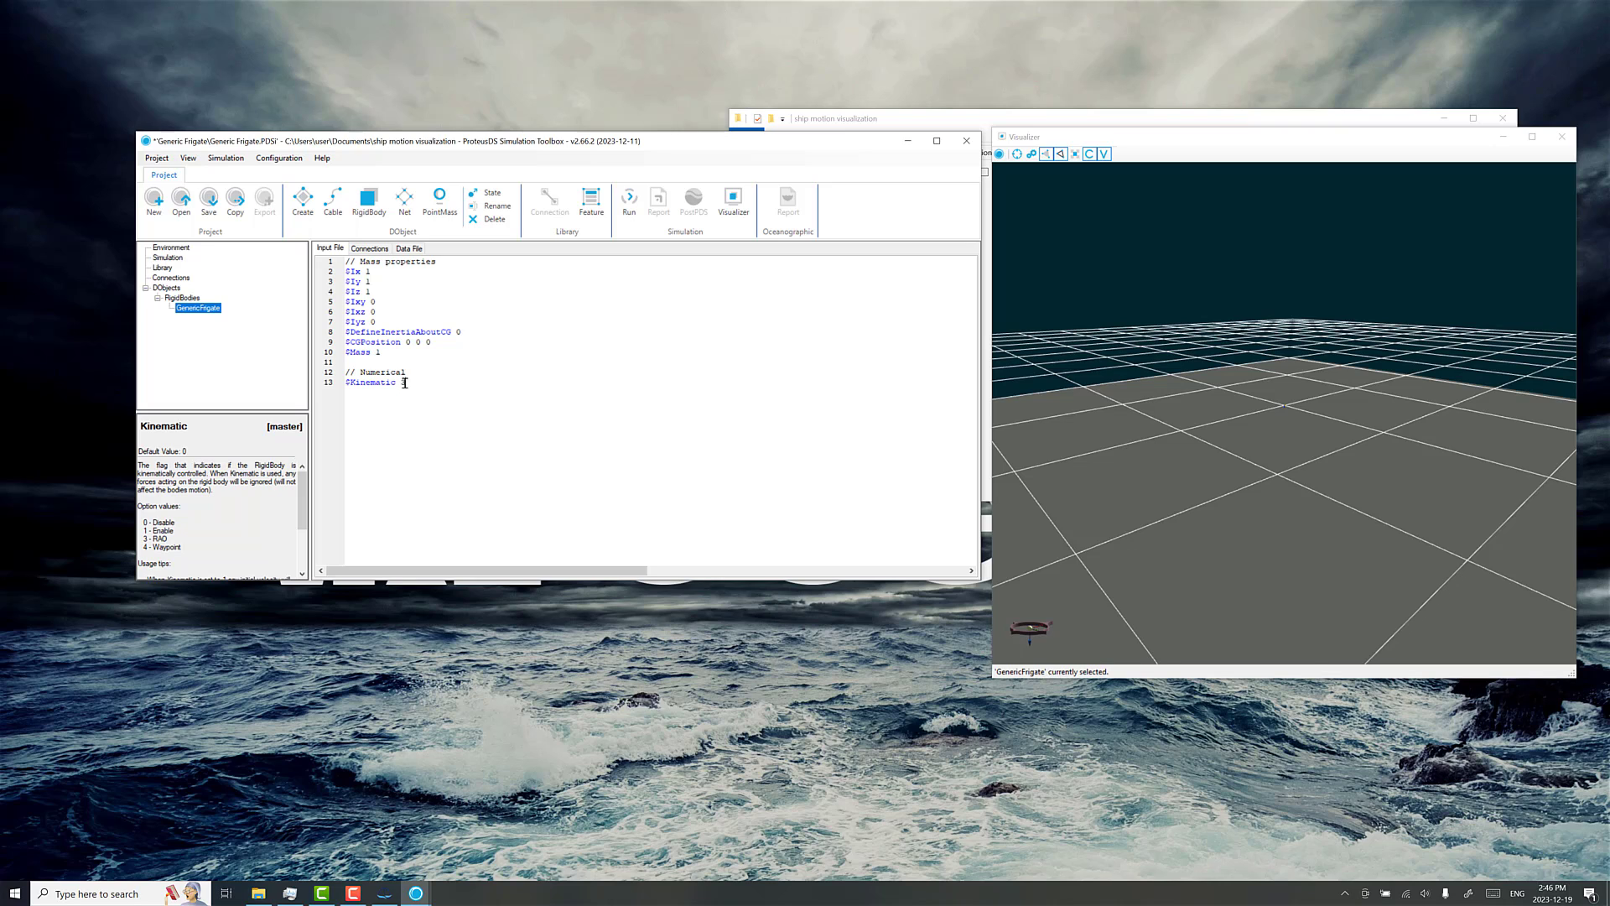
pyautogui.rightClick(405, 382)
pyautogui.click(440, 420)
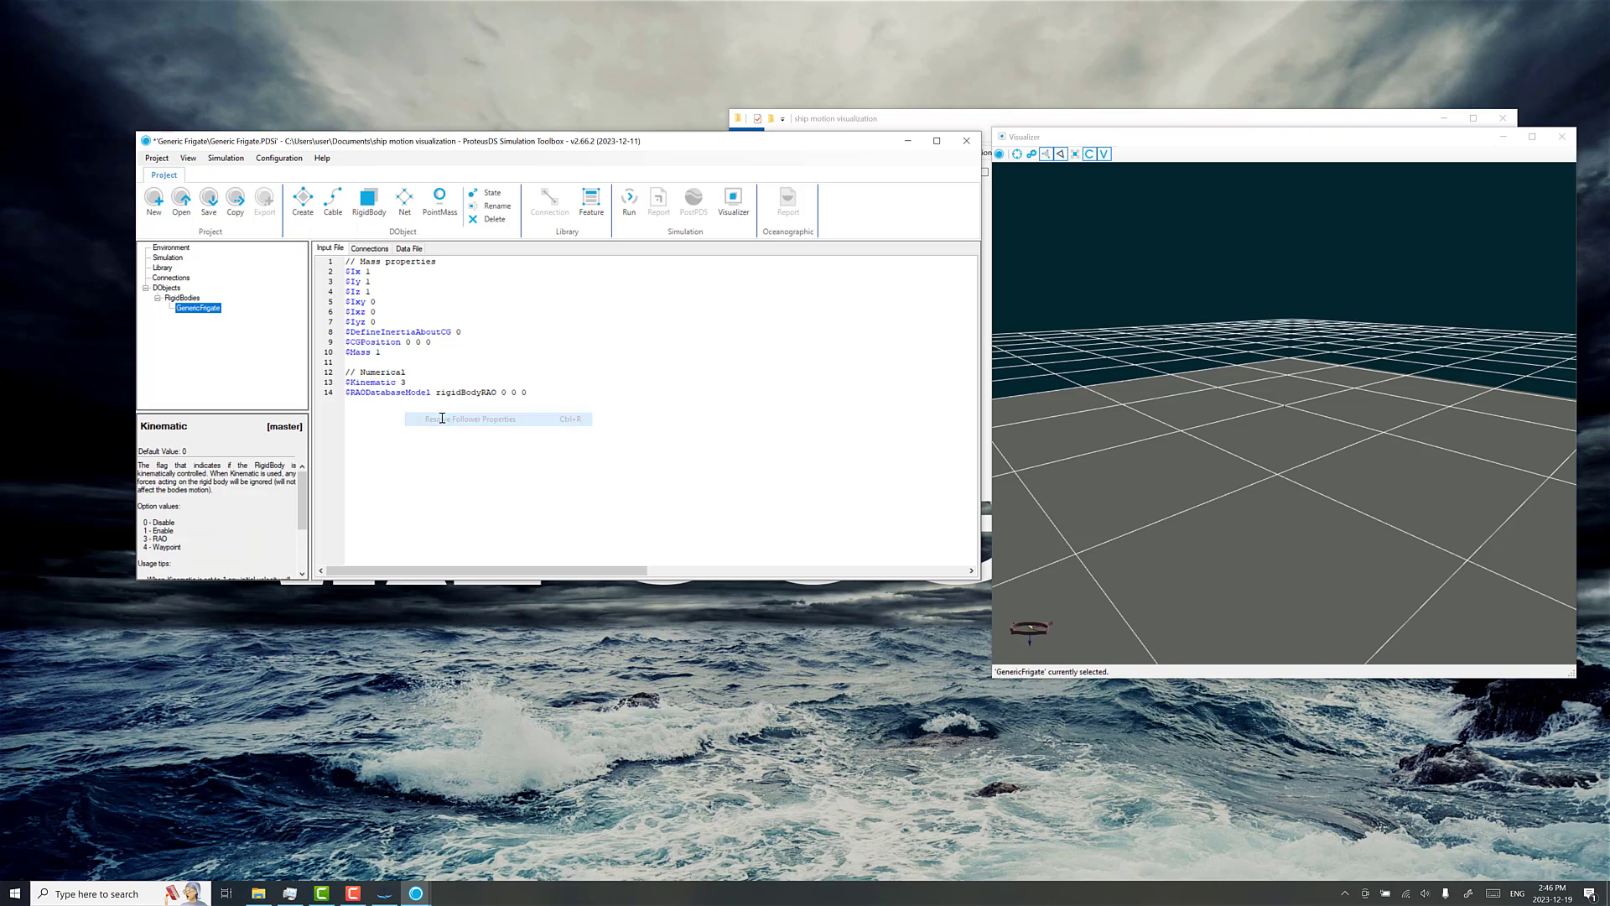
pyautogui.rightClick(402, 383)
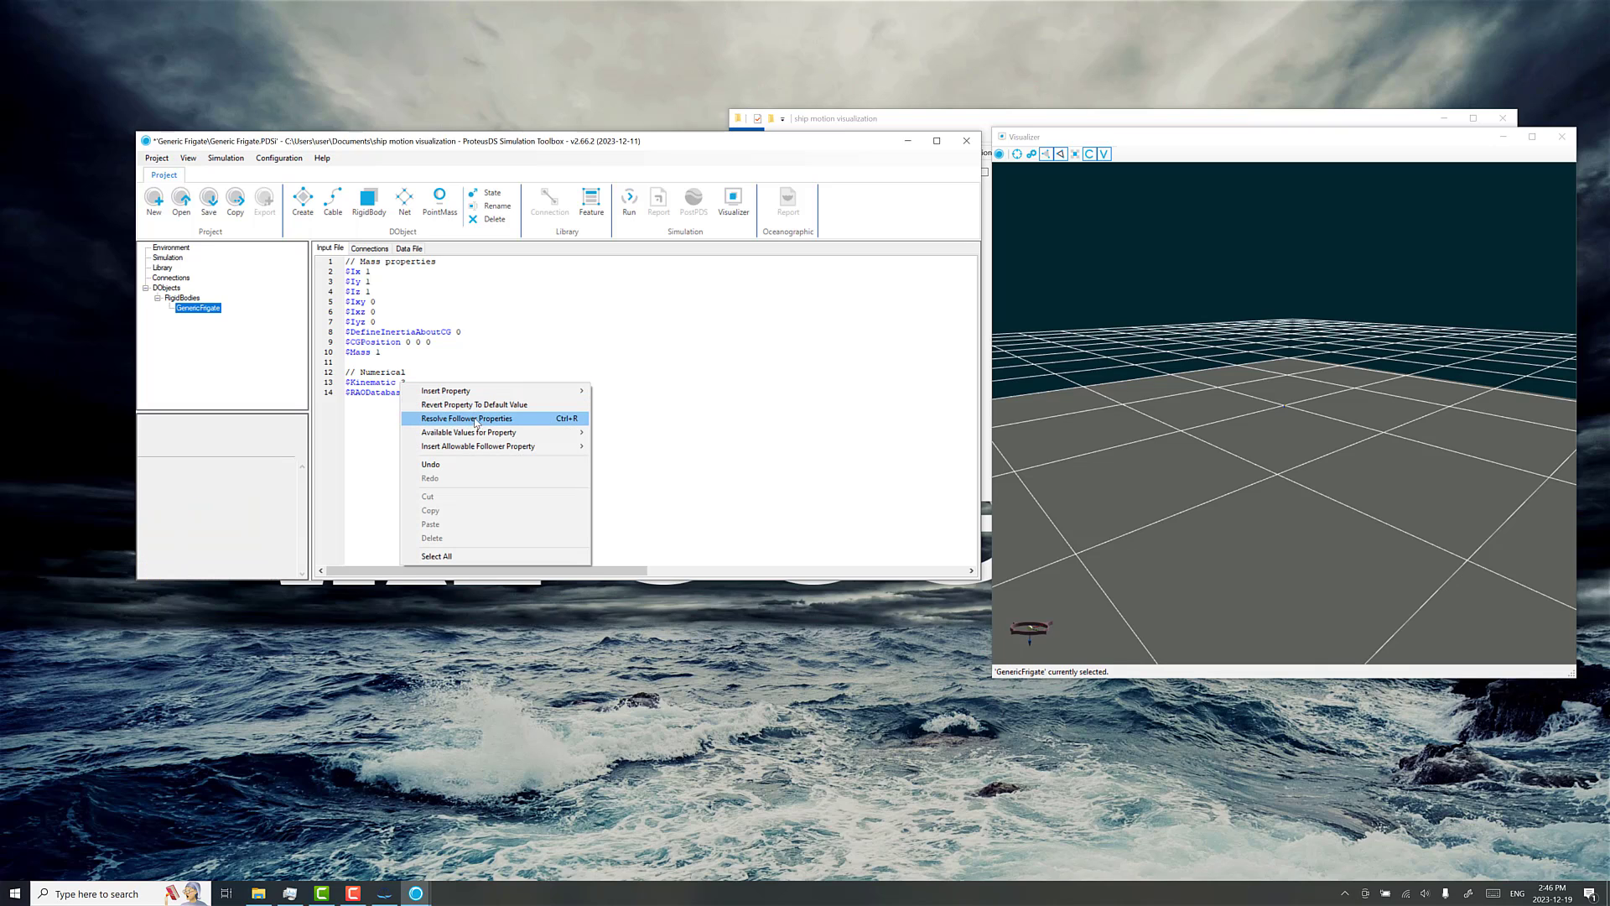
pyautogui.press('Escape')
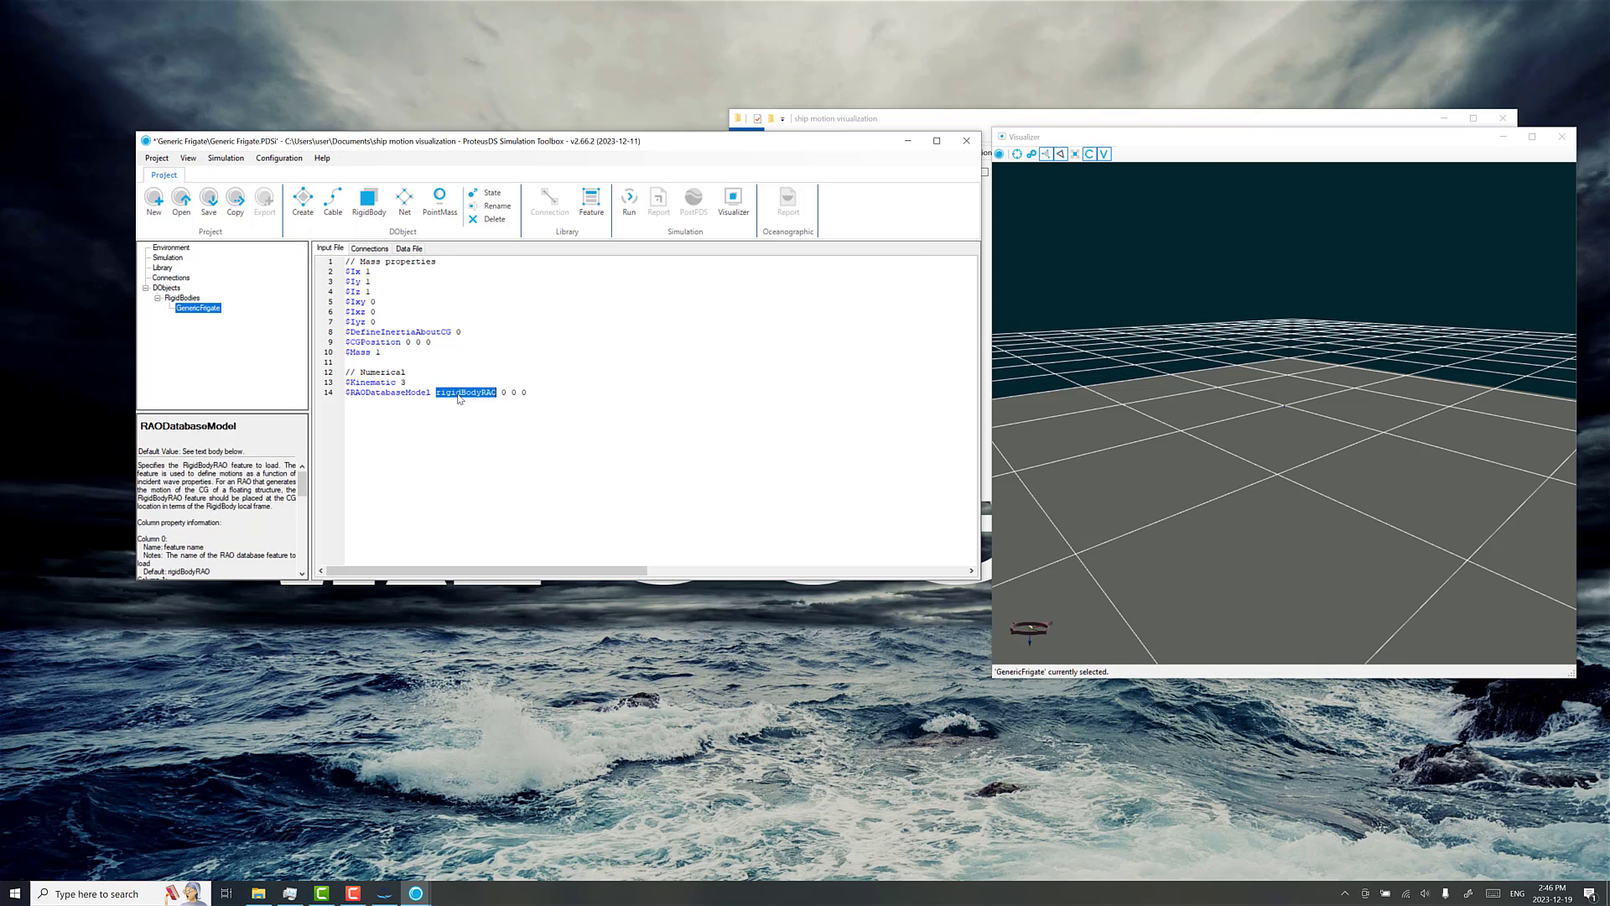
# Name the rigid body's RAO database model feature genericFrigate.
pyautogui.write('genericFrigate')
pyautogui.rightClick(481, 393)
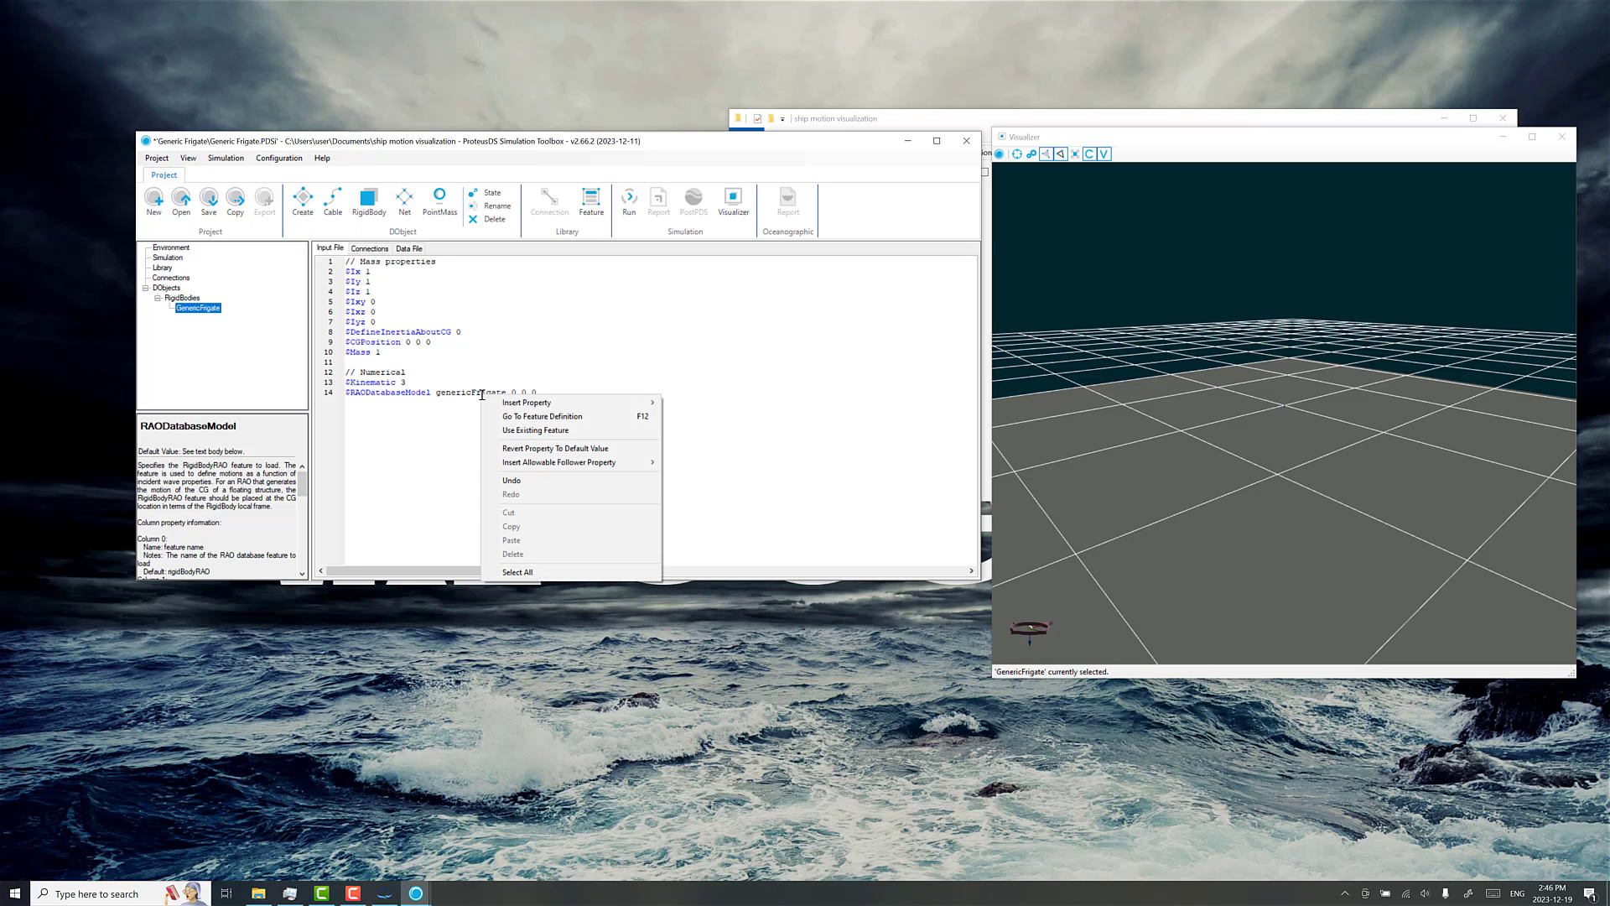
pyautogui.click(520, 419)
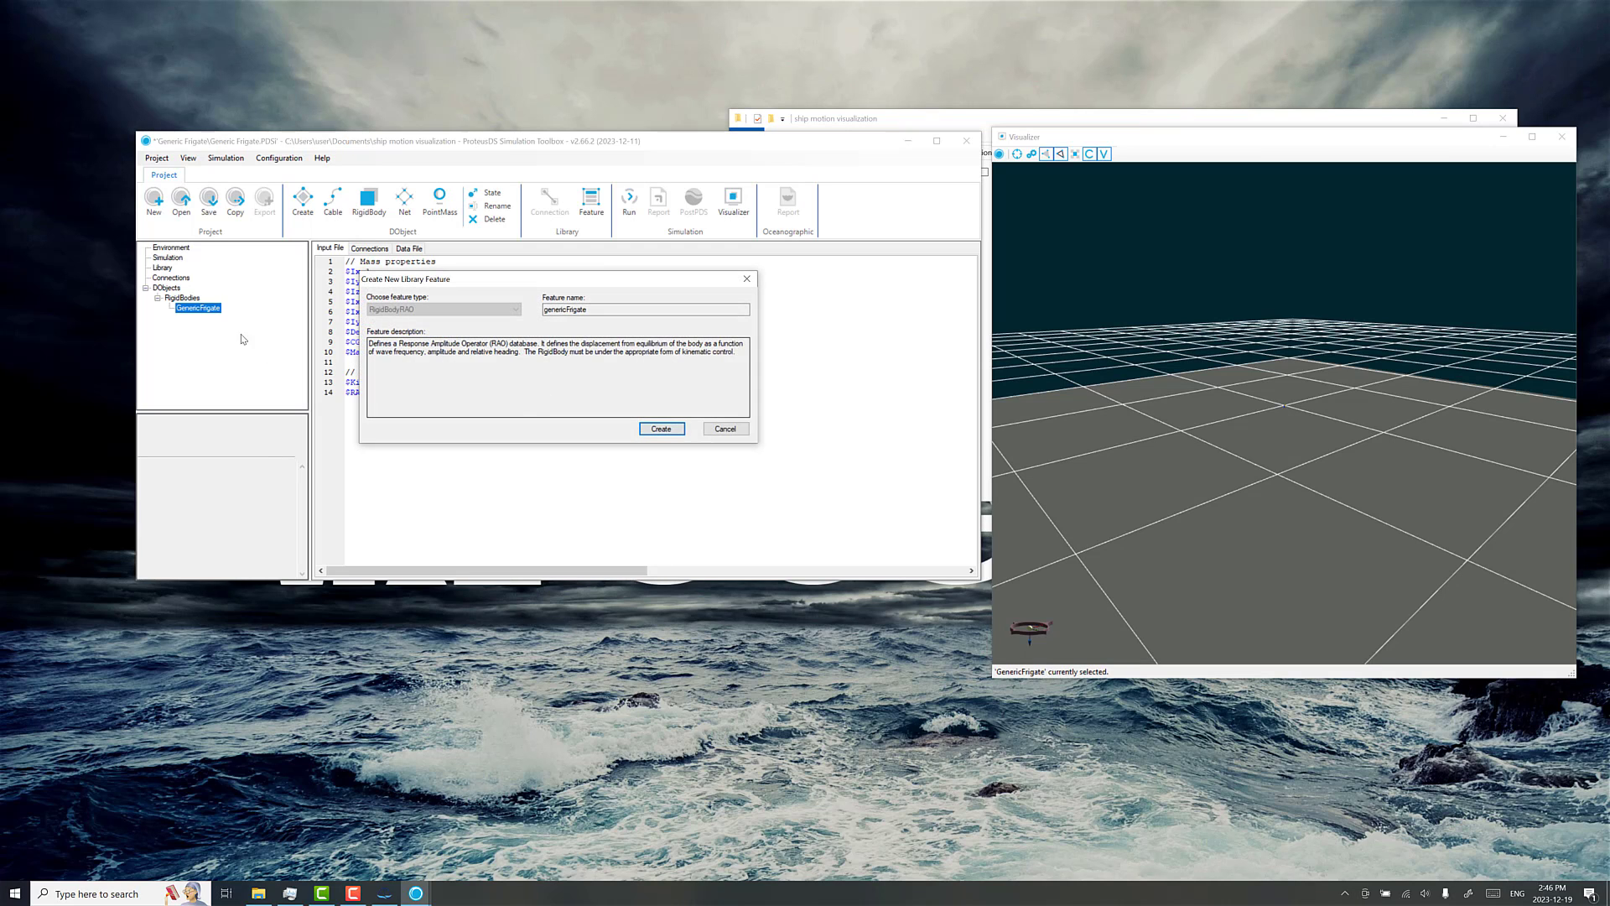
pyautogui.press('Tab')
pyautogui.press('Tab')
pyautogui.press('Return')
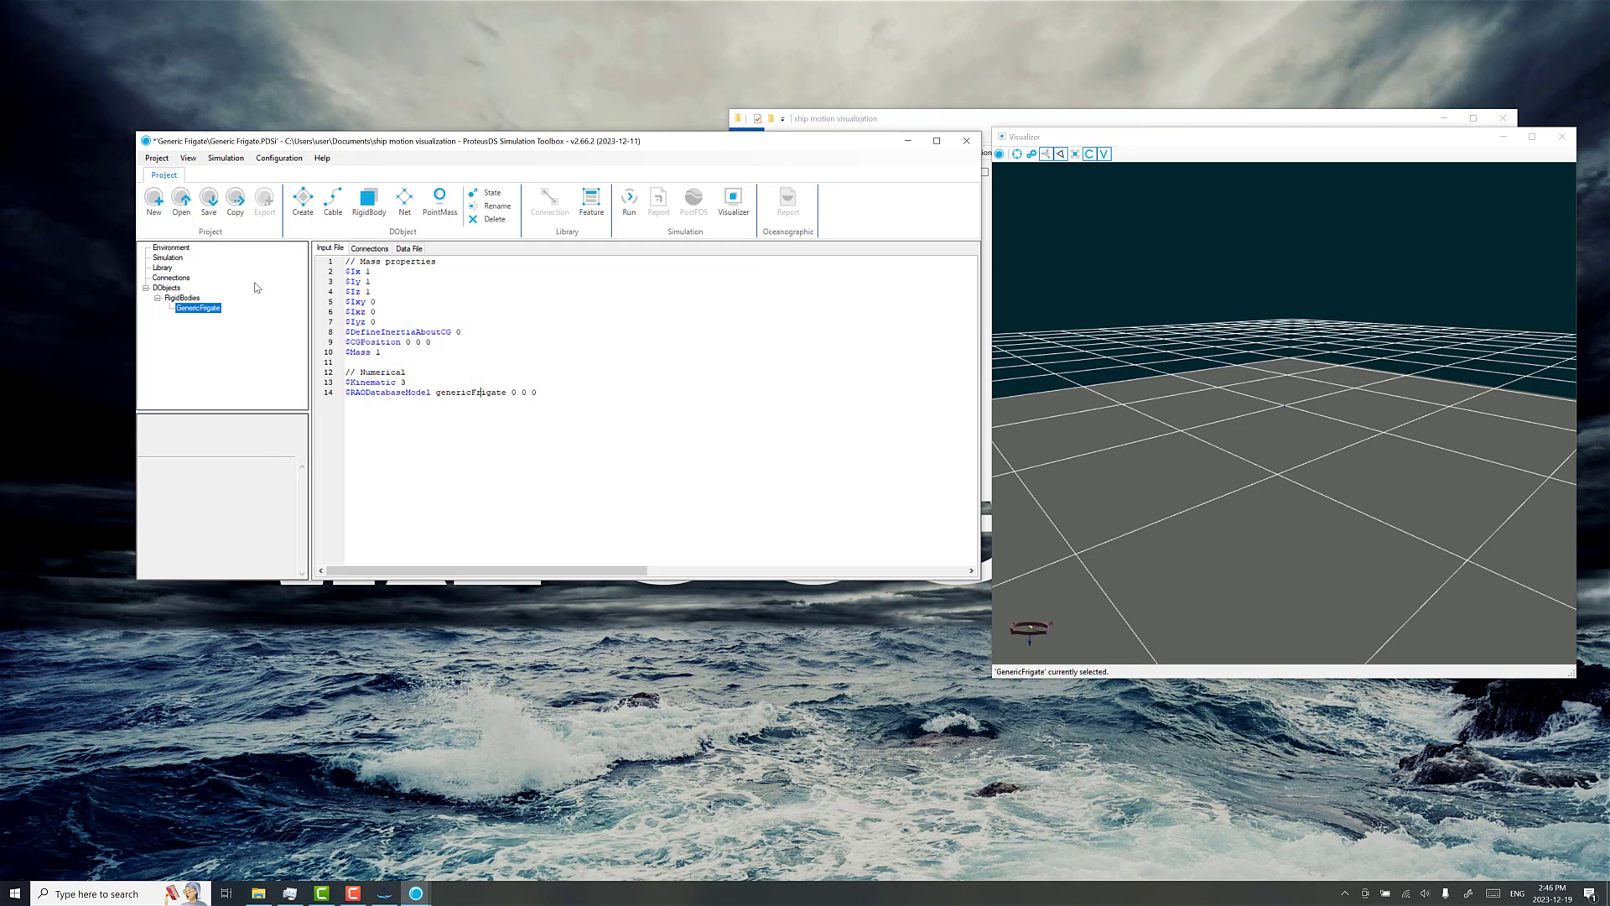
pyautogui.click(162, 267)
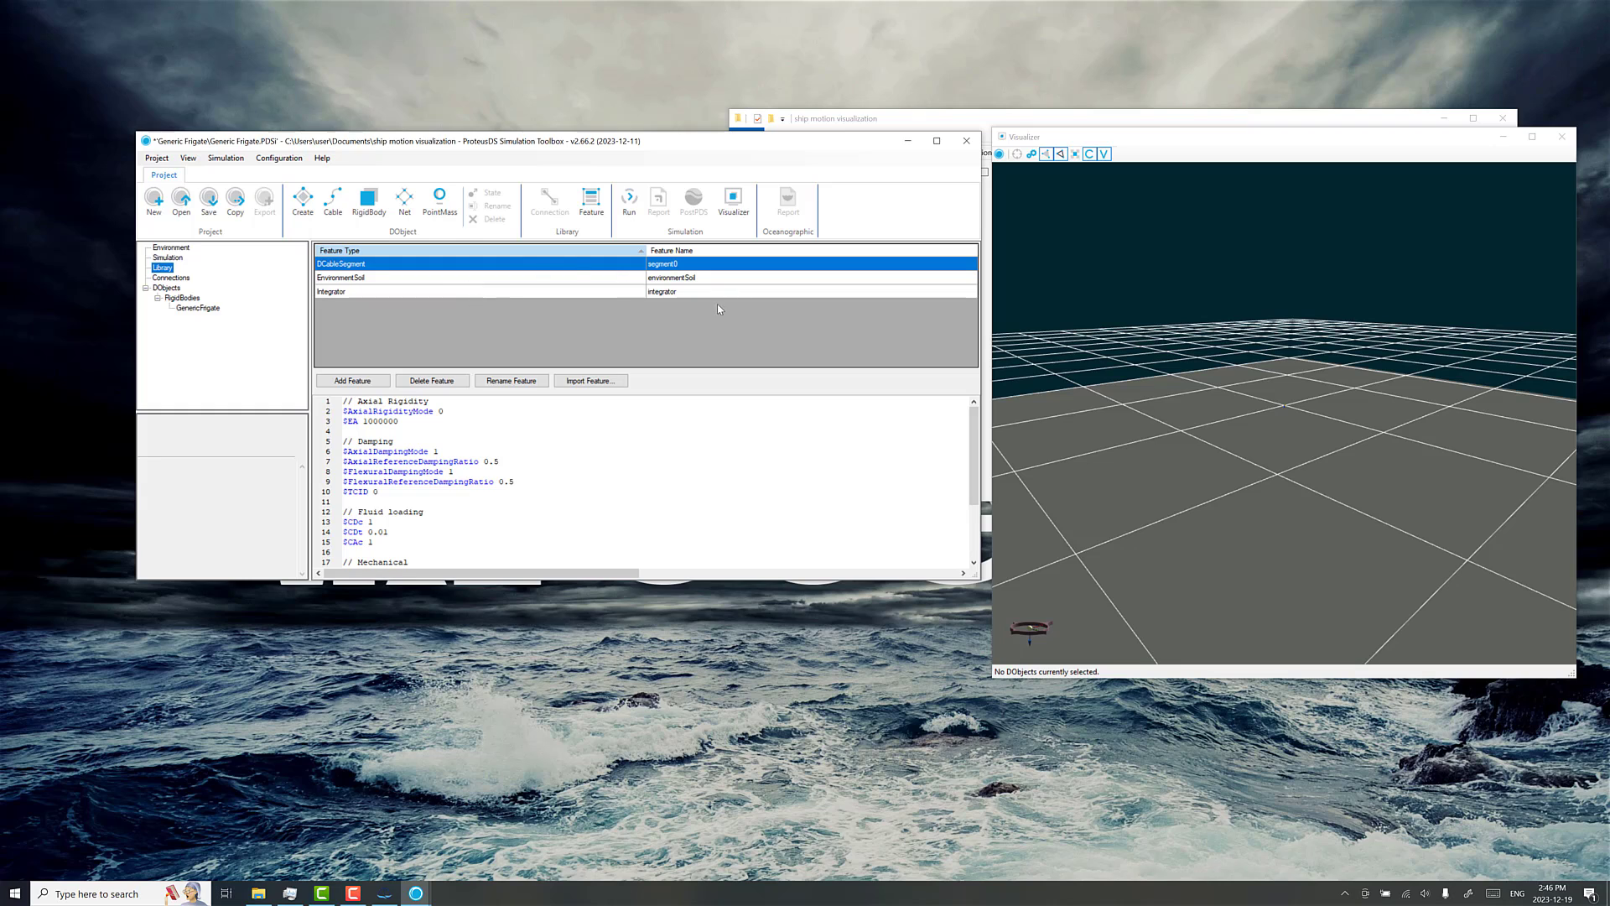
pyautogui.click(198, 307)
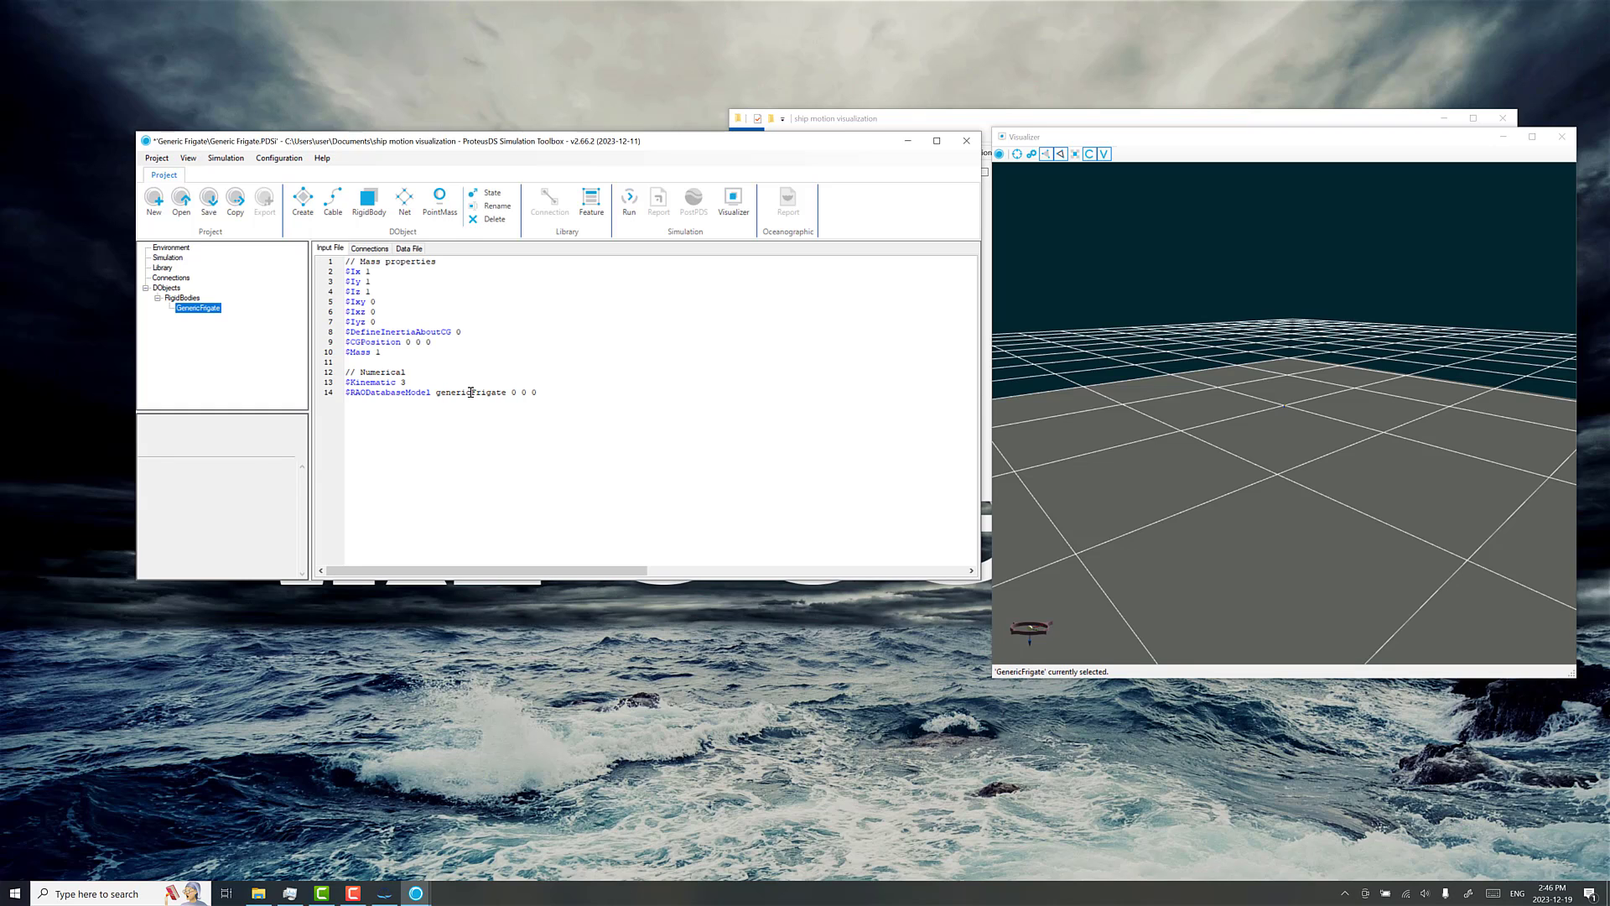
# Create the genericFrigate RigidBodyRAO library feature from the rigid body's RAODatabaseModel property.
pyautogui.rightClick(470, 392)
pyautogui.click(514, 415)
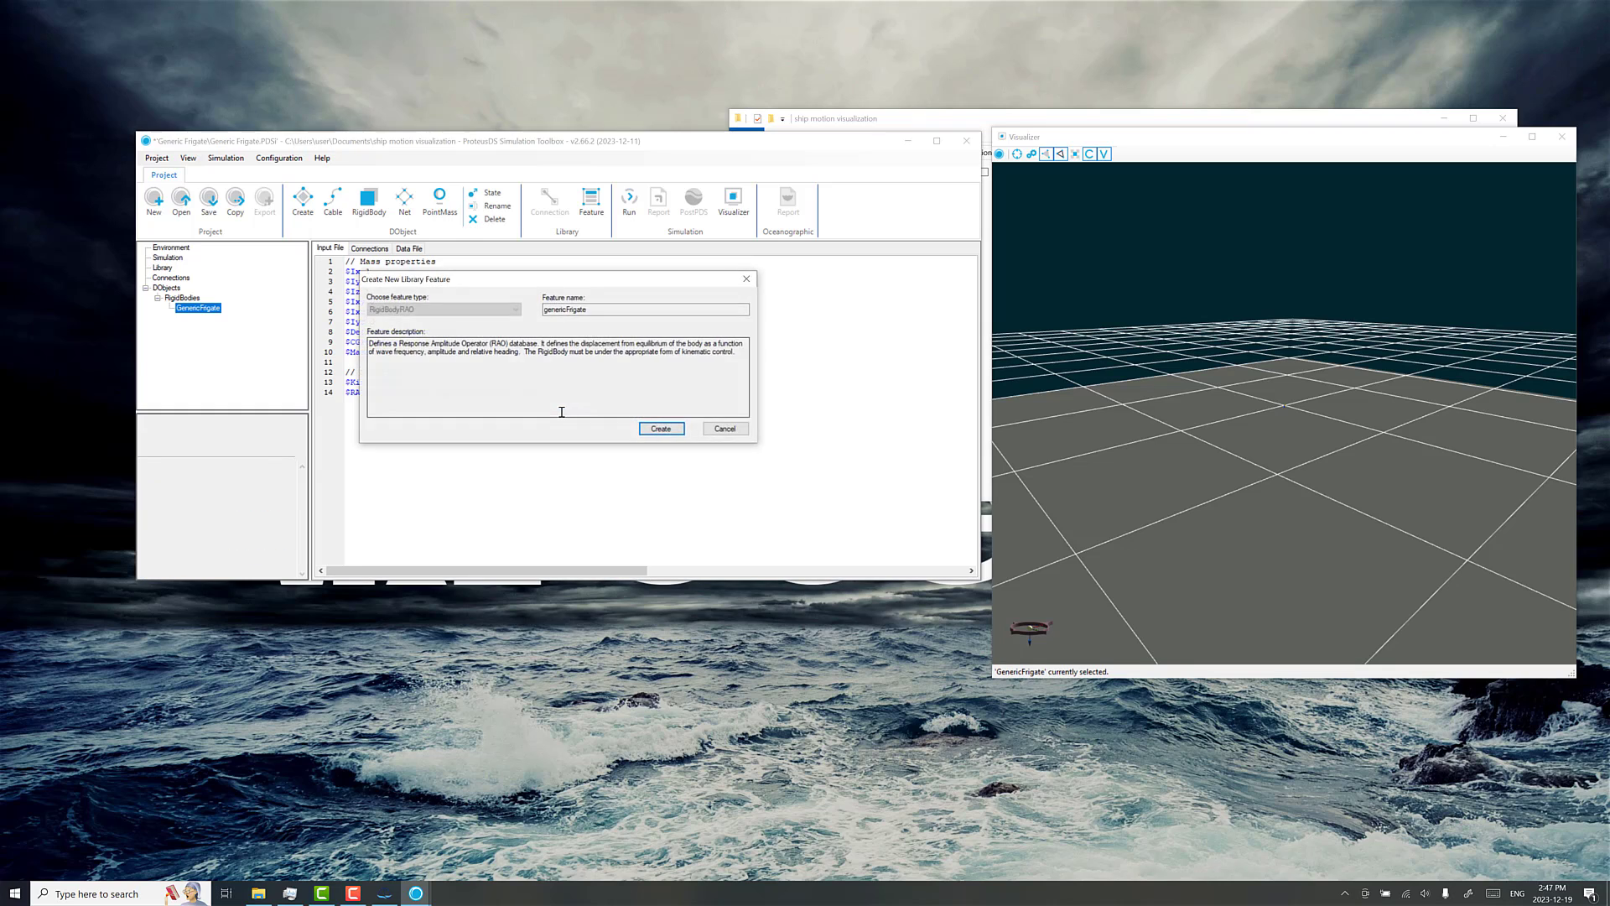
pyautogui.click(661, 429)
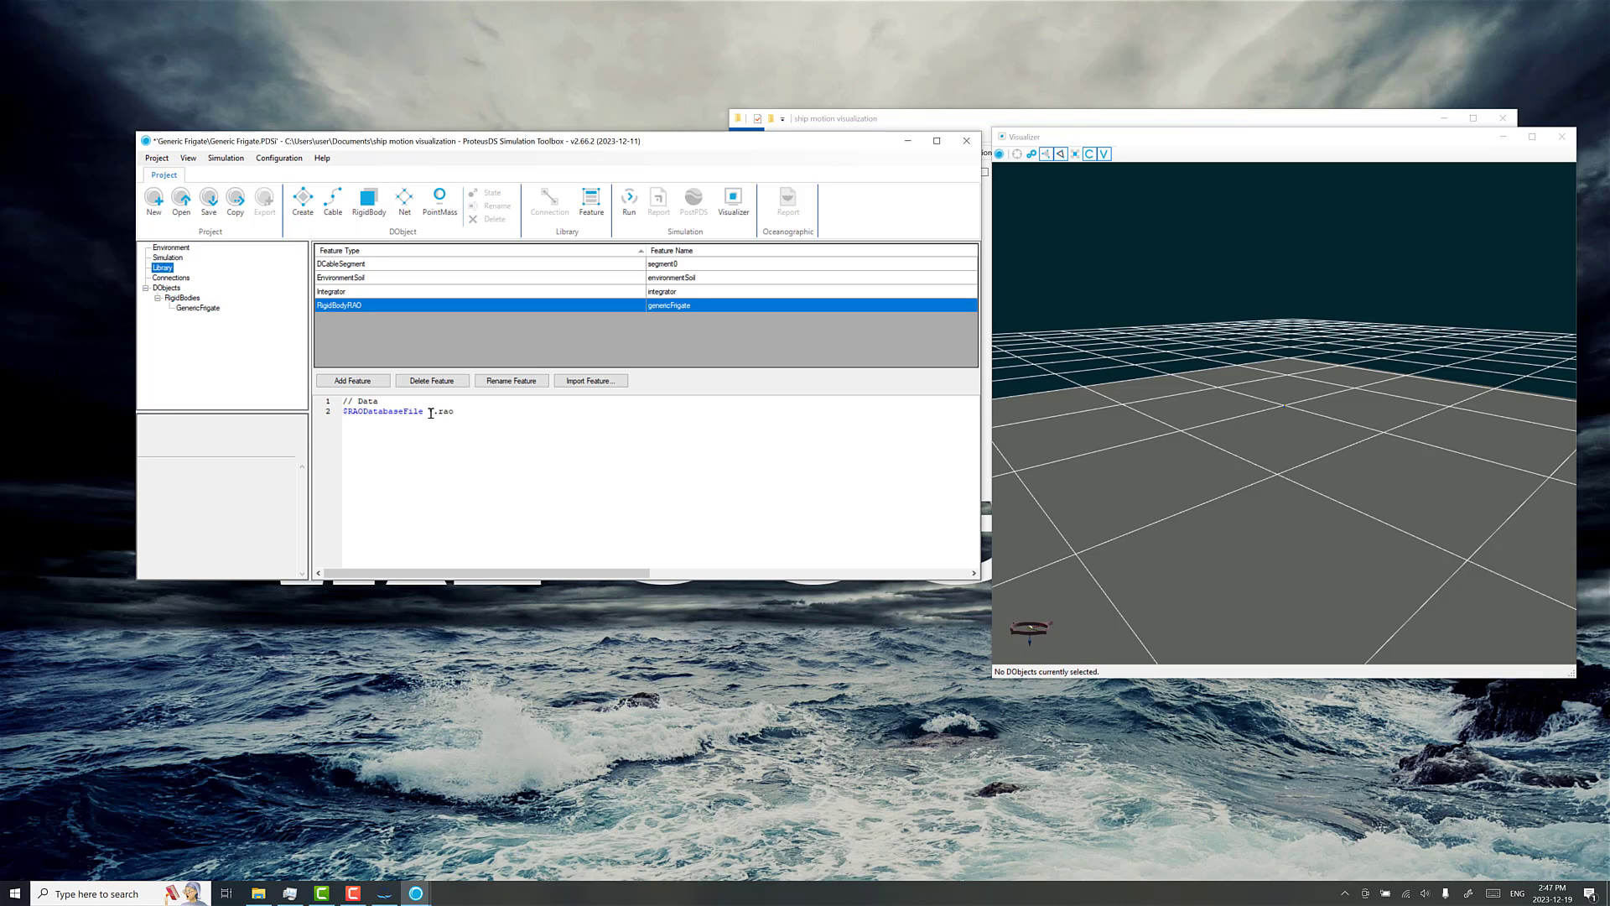
# Copy the RAO data file's full name from the ship motion visualization folder and set RAODatabaseFile to genericFrigateProteusDSRAORegular.dat.
pyautogui.click(1207, 131)
pyautogui.click(1153, 140)
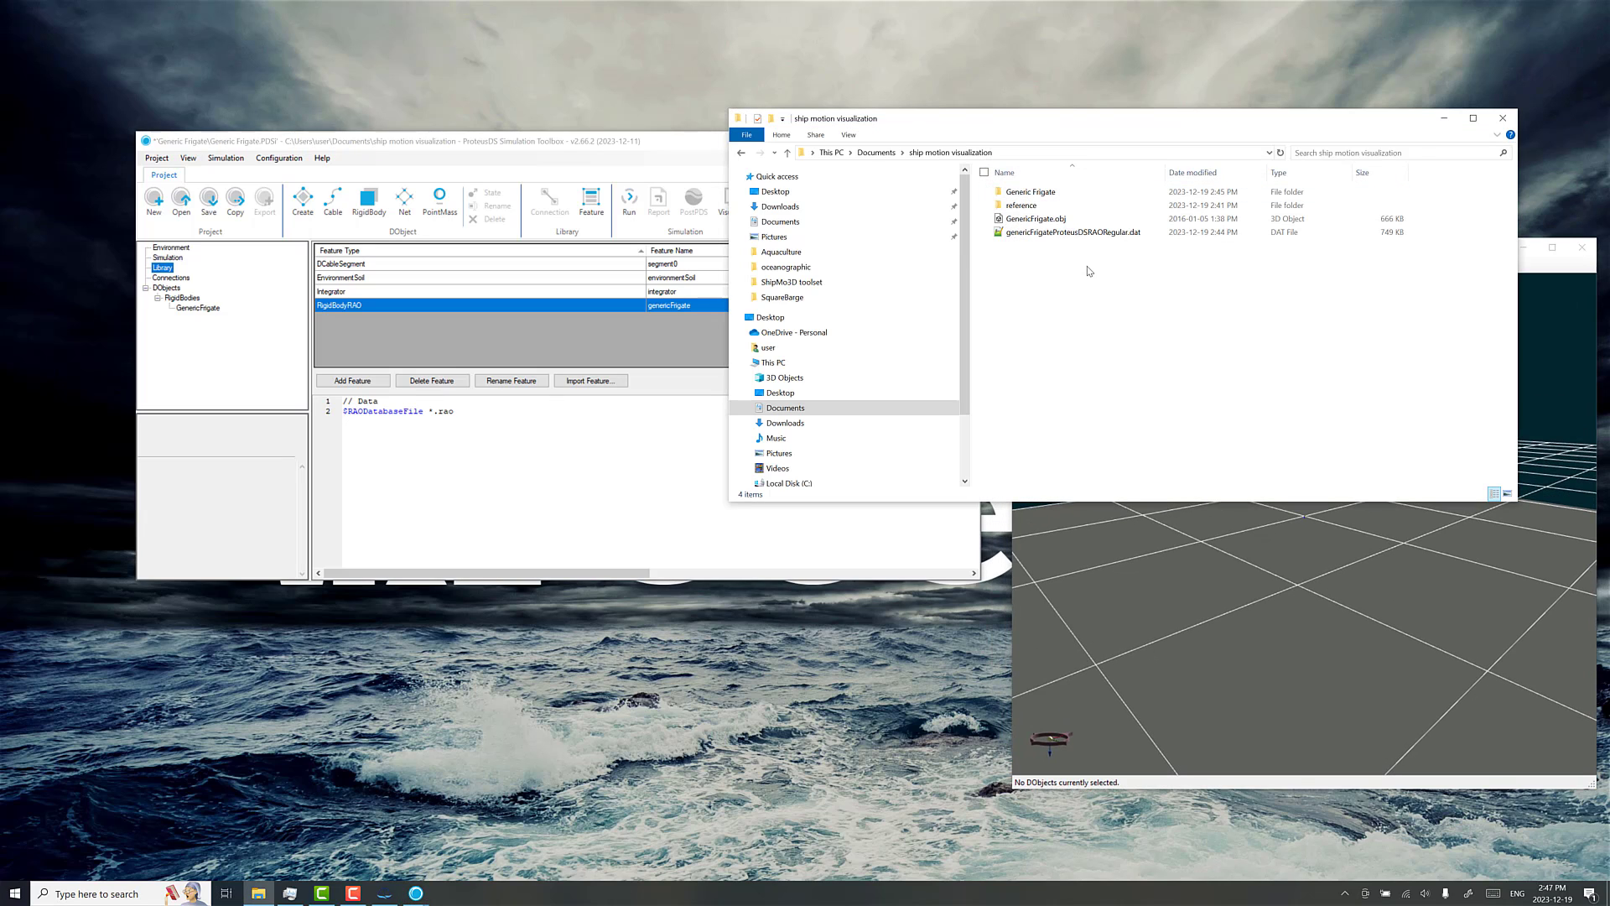
pyautogui.click(1042, 242)
pyautogui.click(1027, 240)
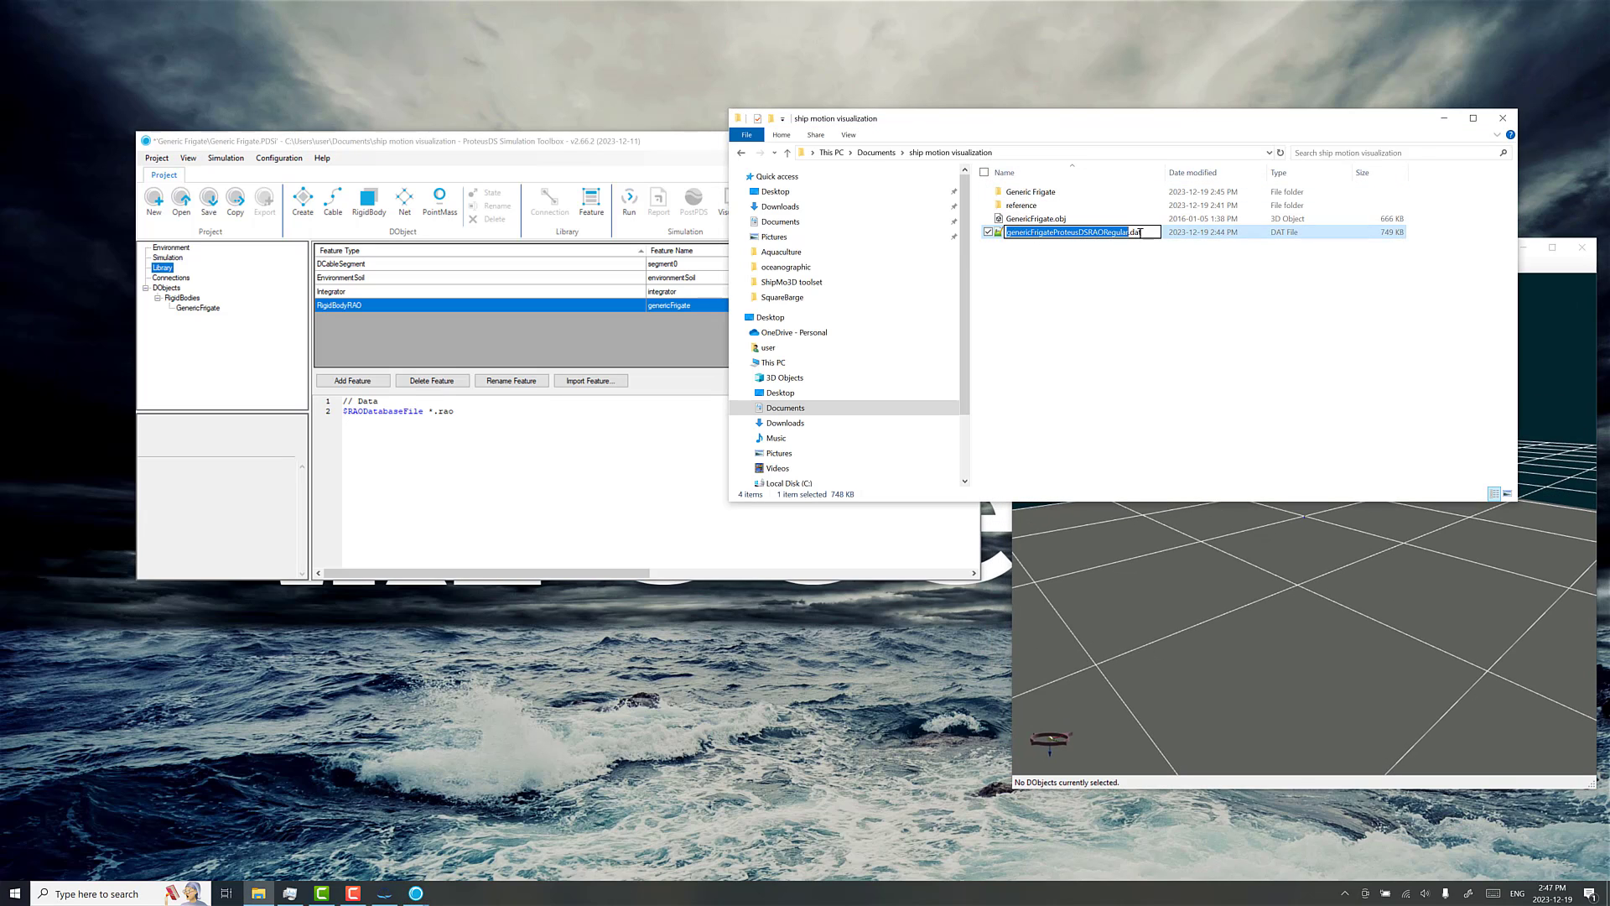
pyautogui.hotkey('ctrl', 'a')
pyautogui.hotkey('ctrl', 'c')
pyautogui.moveTo(470, 410); pyautogui.dragTo(428, 410)
pyautogui.hotkey('ctrl', 'v')
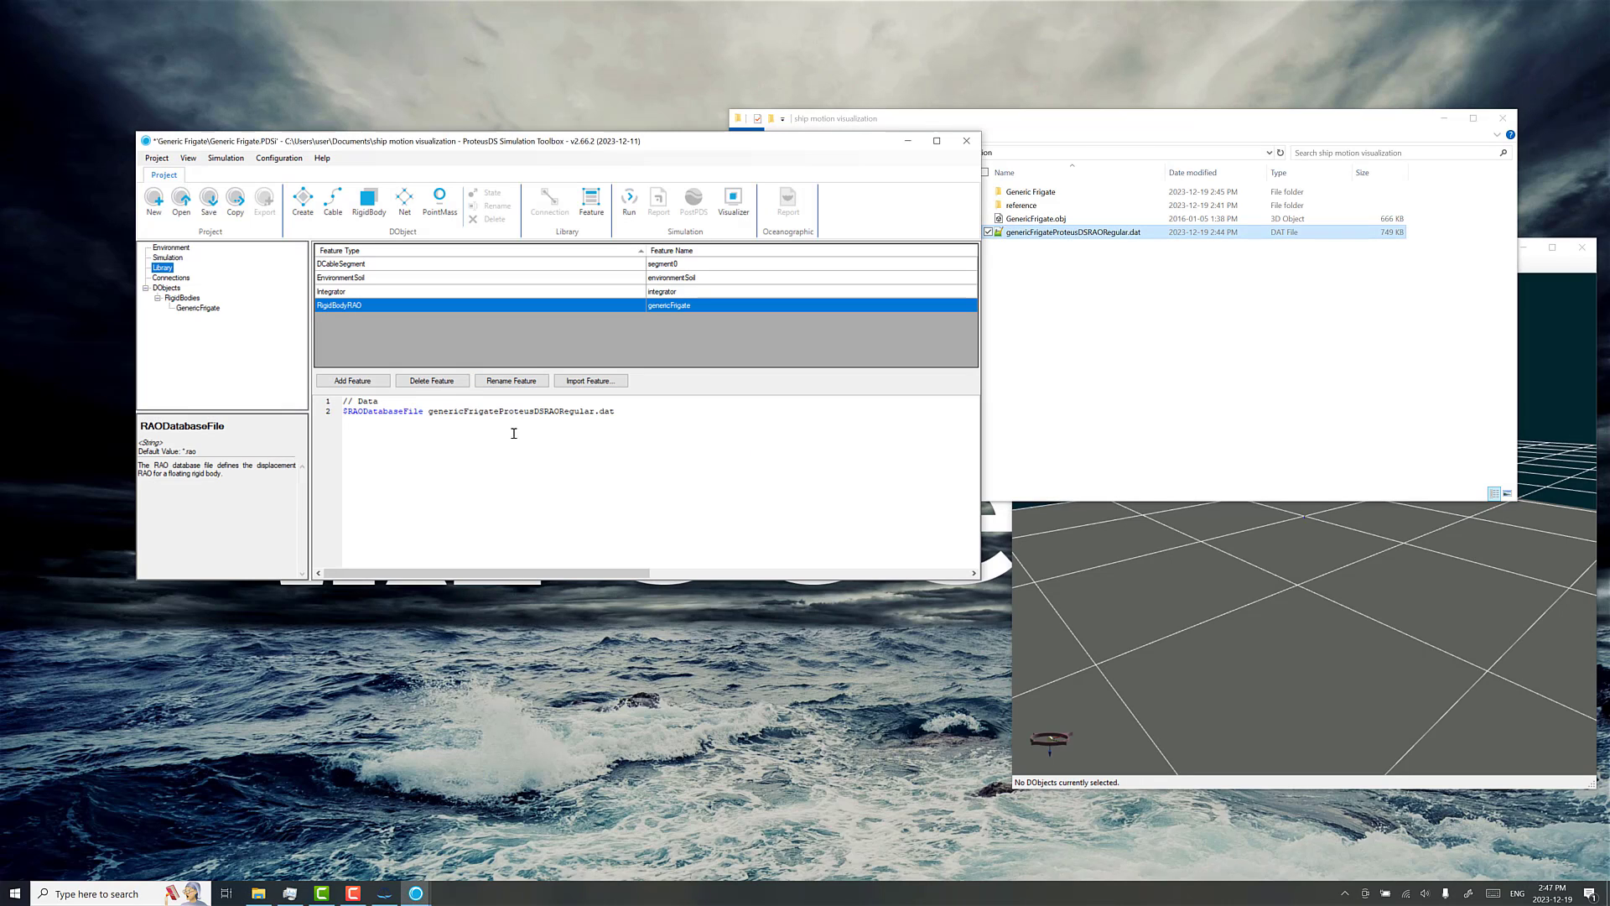
# Return to the GenericFrigate input file, add blank lines below the RAODatabaseModel property and check the body's default marker in the Visualizer.
pyautogui.click(215, 312)
pyautogui.click(552, 400)
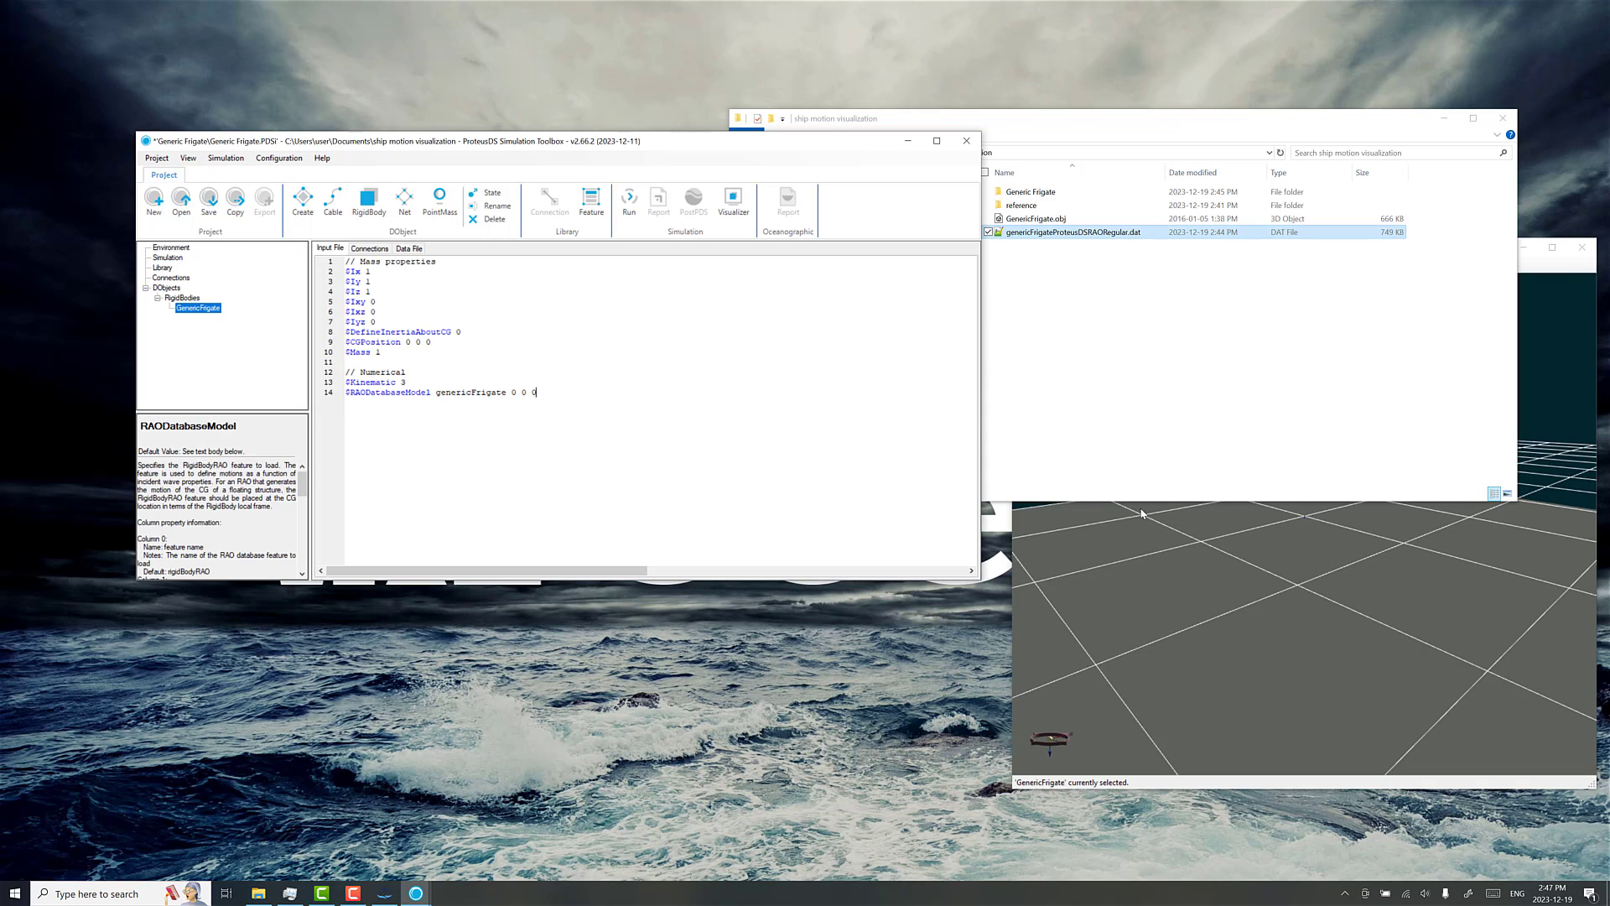
pyautogui.click(1296, 527)
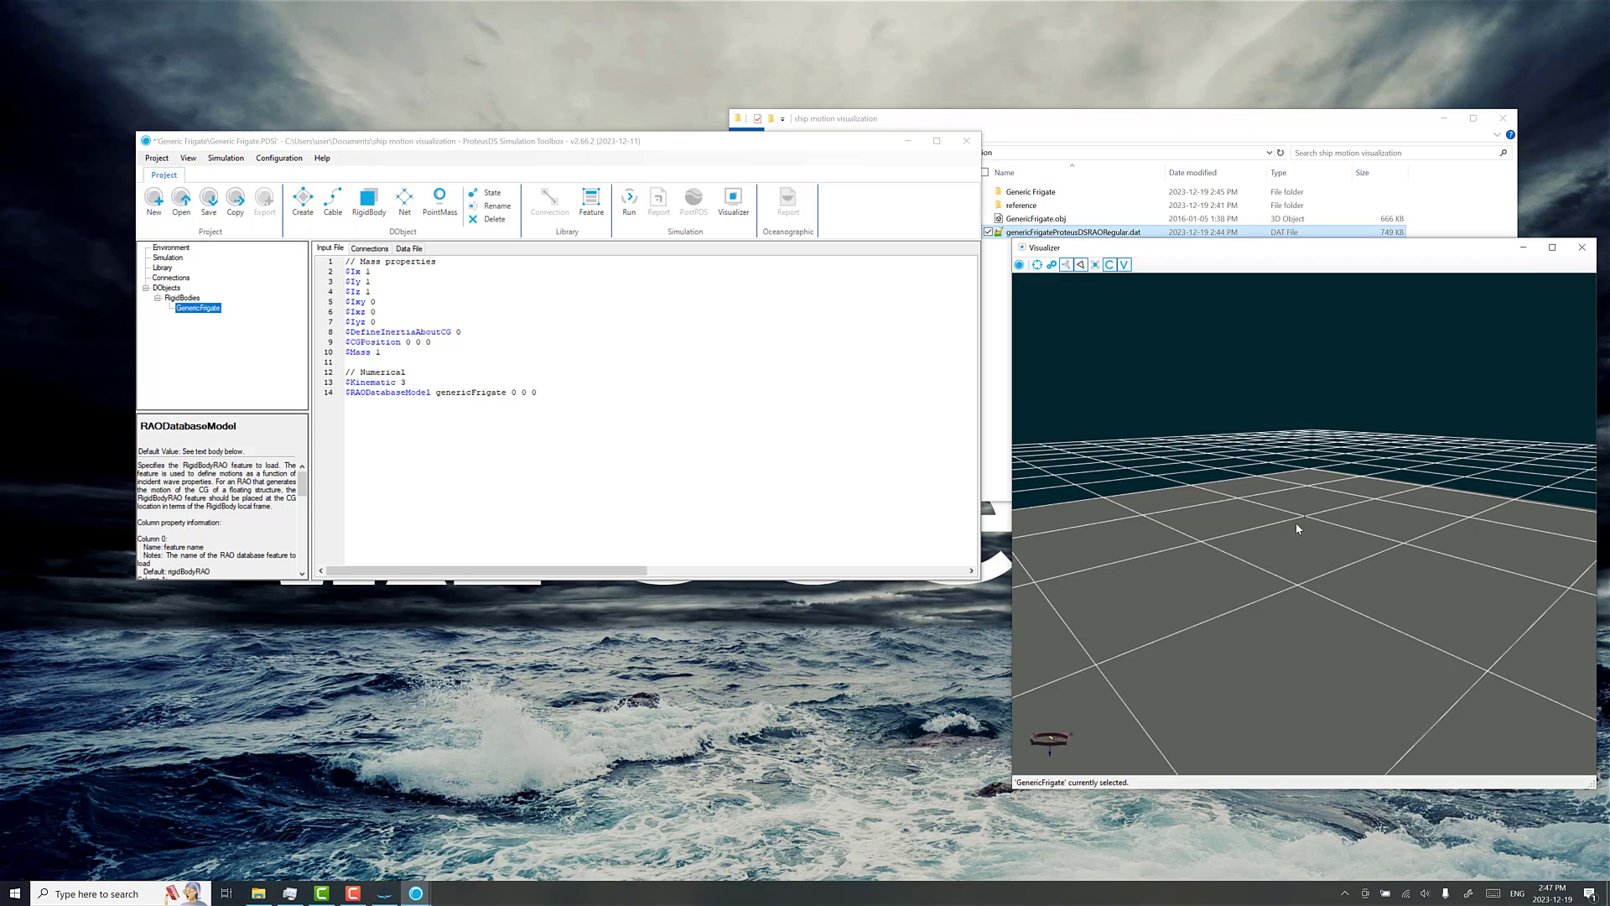
pyautogui.click(558, 398)
pyautogui.press('Return')
pyautogui.press('Return')
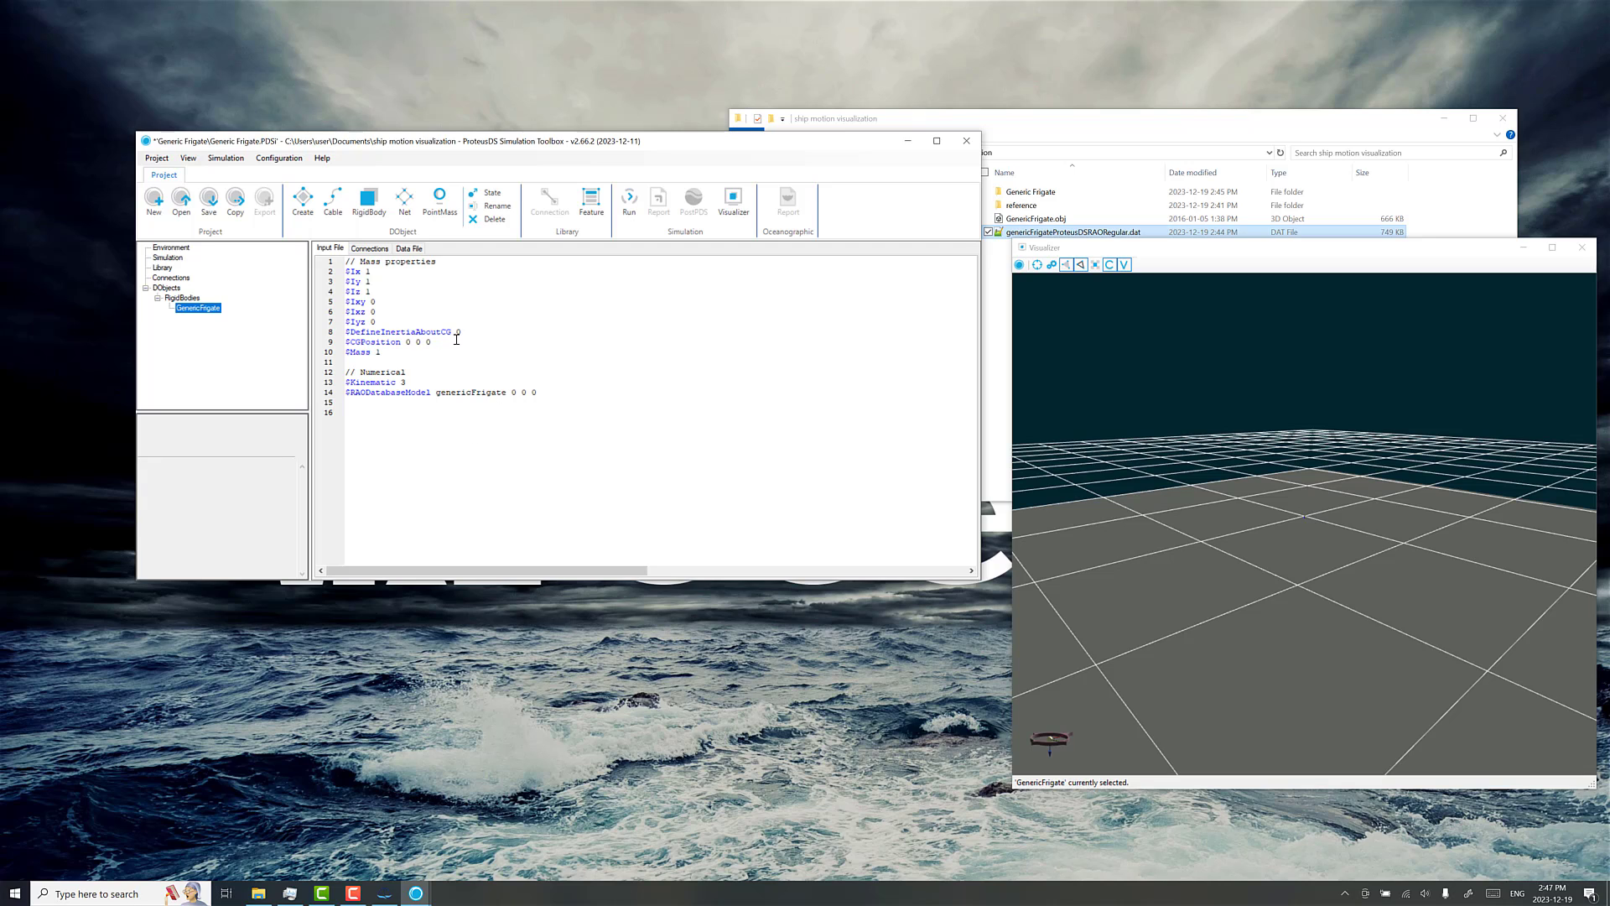
pyautogui.scroll(5, 1339, 512)
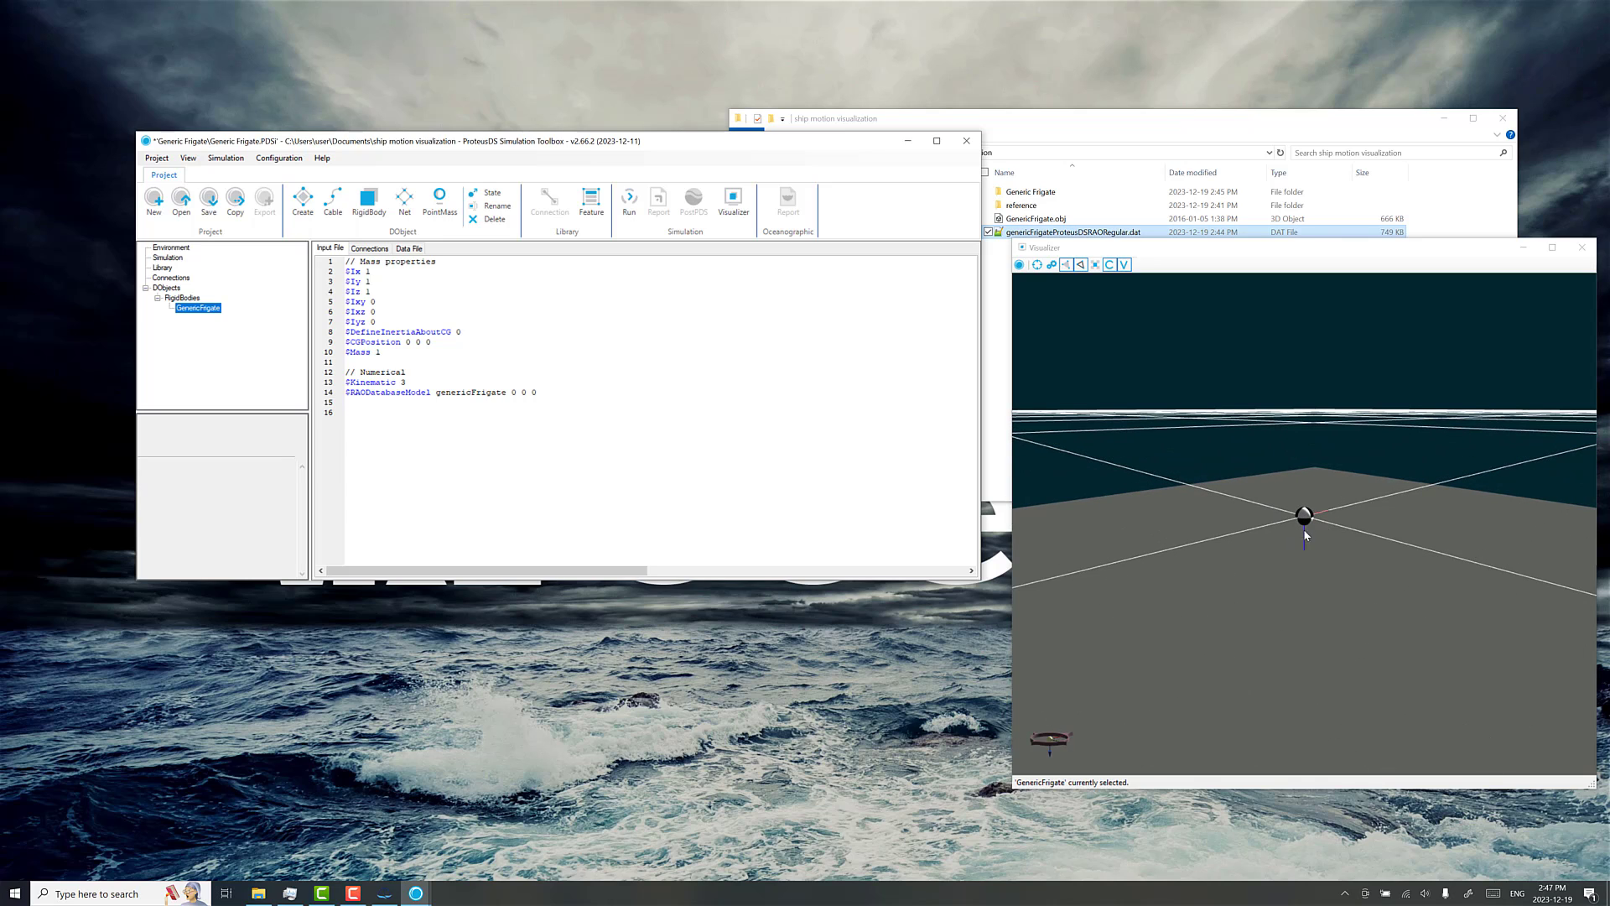
pyautogui.doubleClick(536, 392)
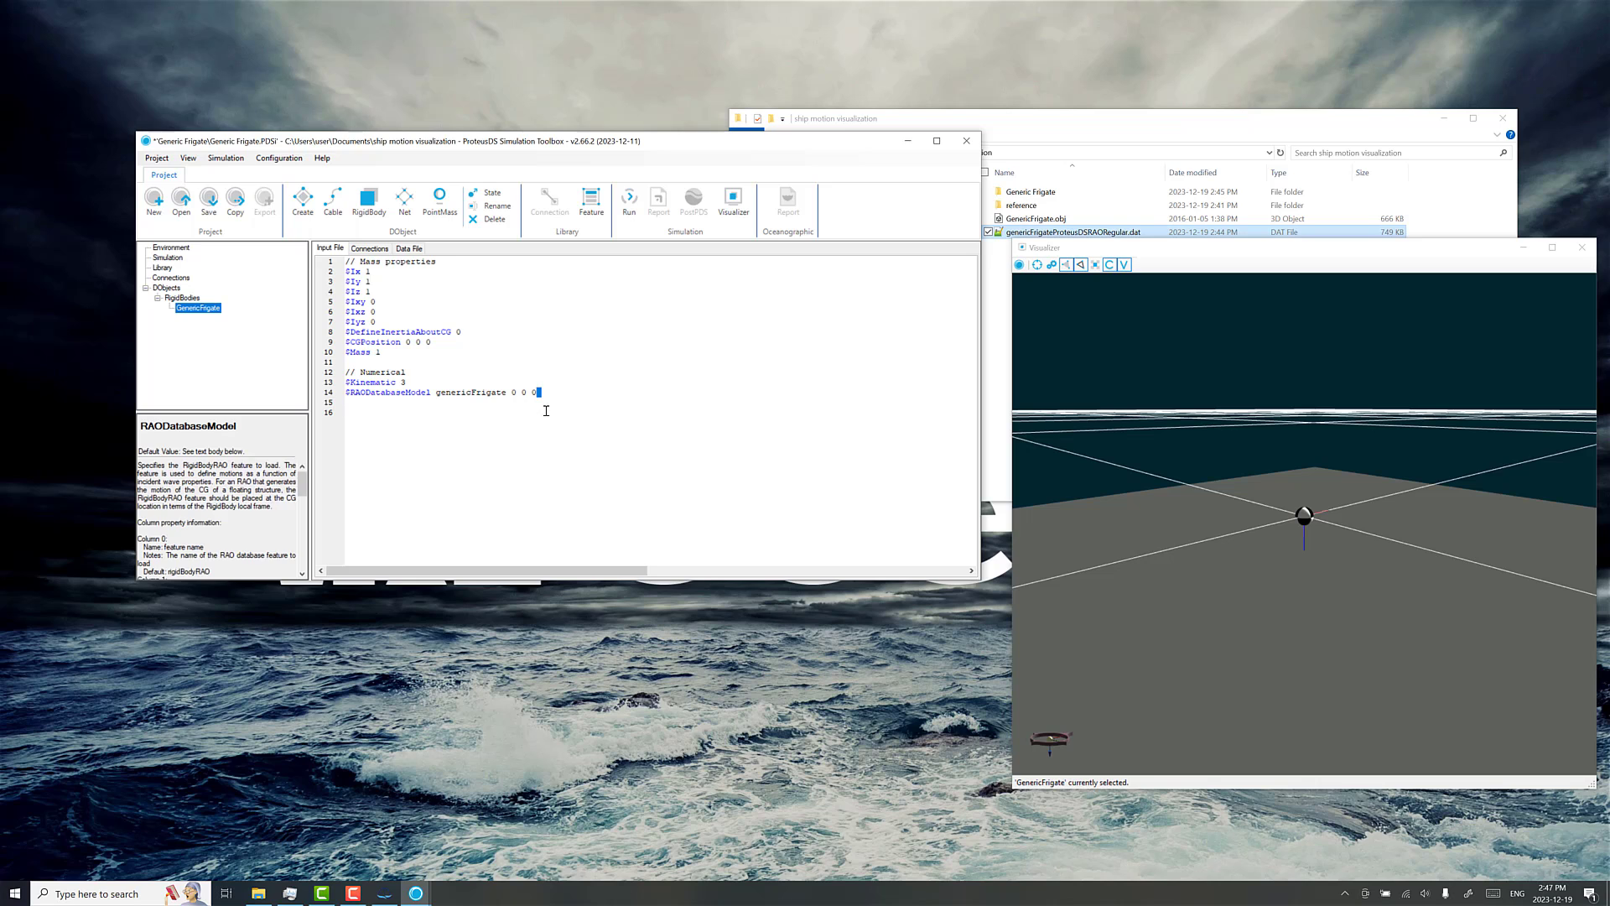
pyautogui.click(546, 411)
pyautogui.scroll(-5, 1287, 523)
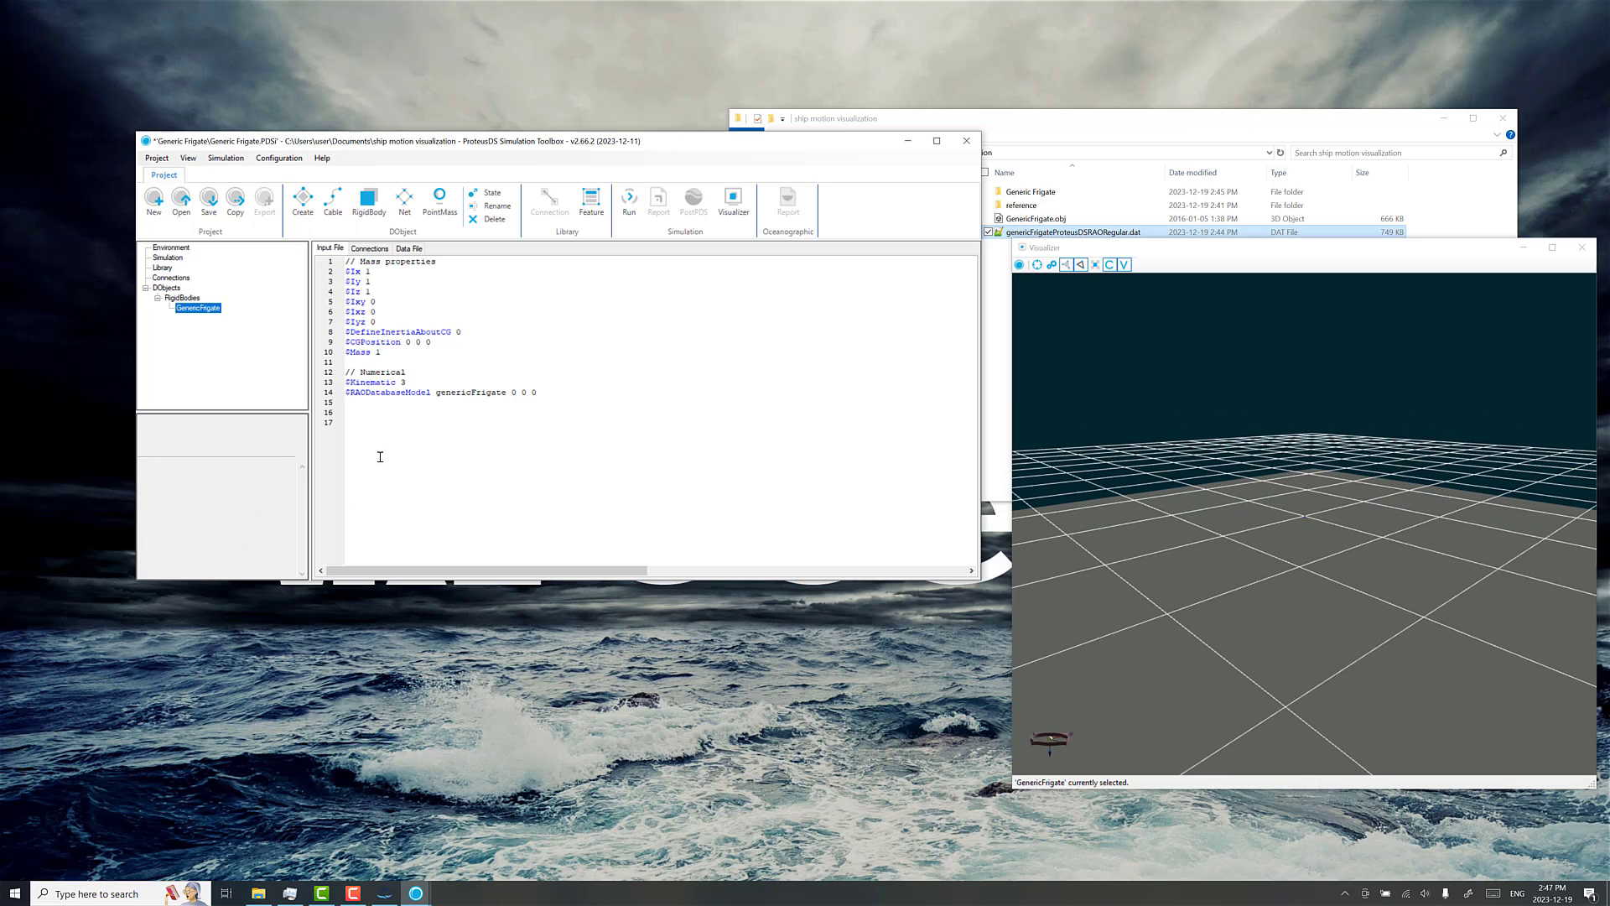
# Insert a VisualizationModel property into the GenericFrigate input file and name its feature genericFrigate_visualization.
pyautogui.click(389, 427)
pyautogui.rightClick(362, 415)
pyautogui.moveTo(420, 424)
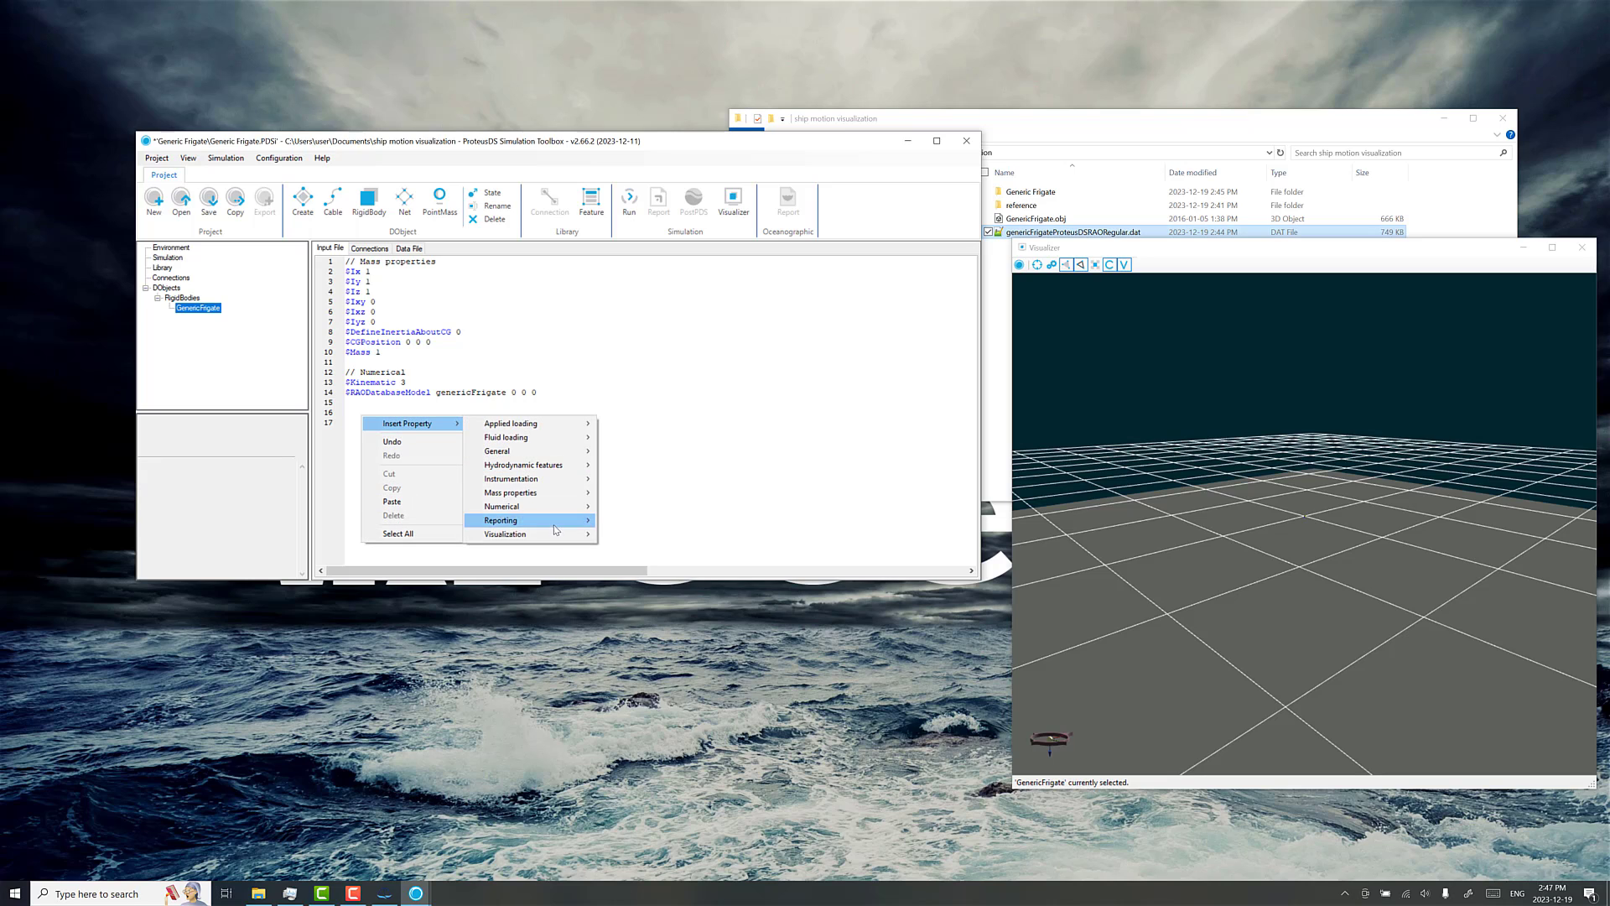
pyautogui.moveTo(555, 534)
pyautogui.click(654, 536)
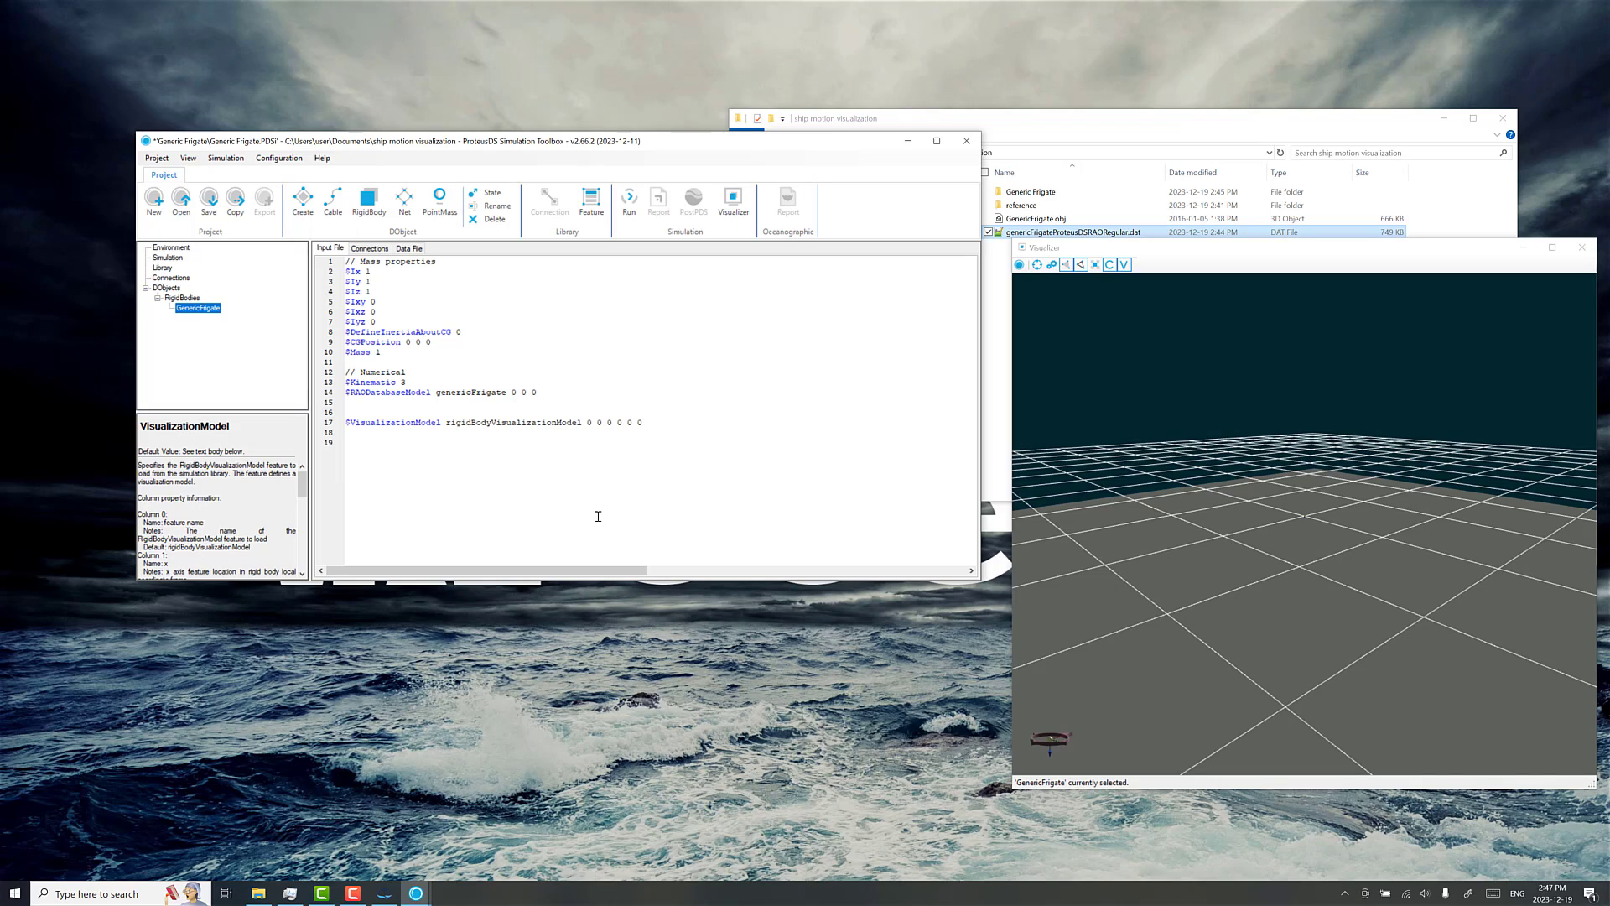
pyautogui.doubleClick(451, 423)
pyautogui.write('genericFrigate_visualization')
# Create the genericFrigate_visualization library feature from the VisualizationModel property.
pyautogui.rightClick(543, 426)
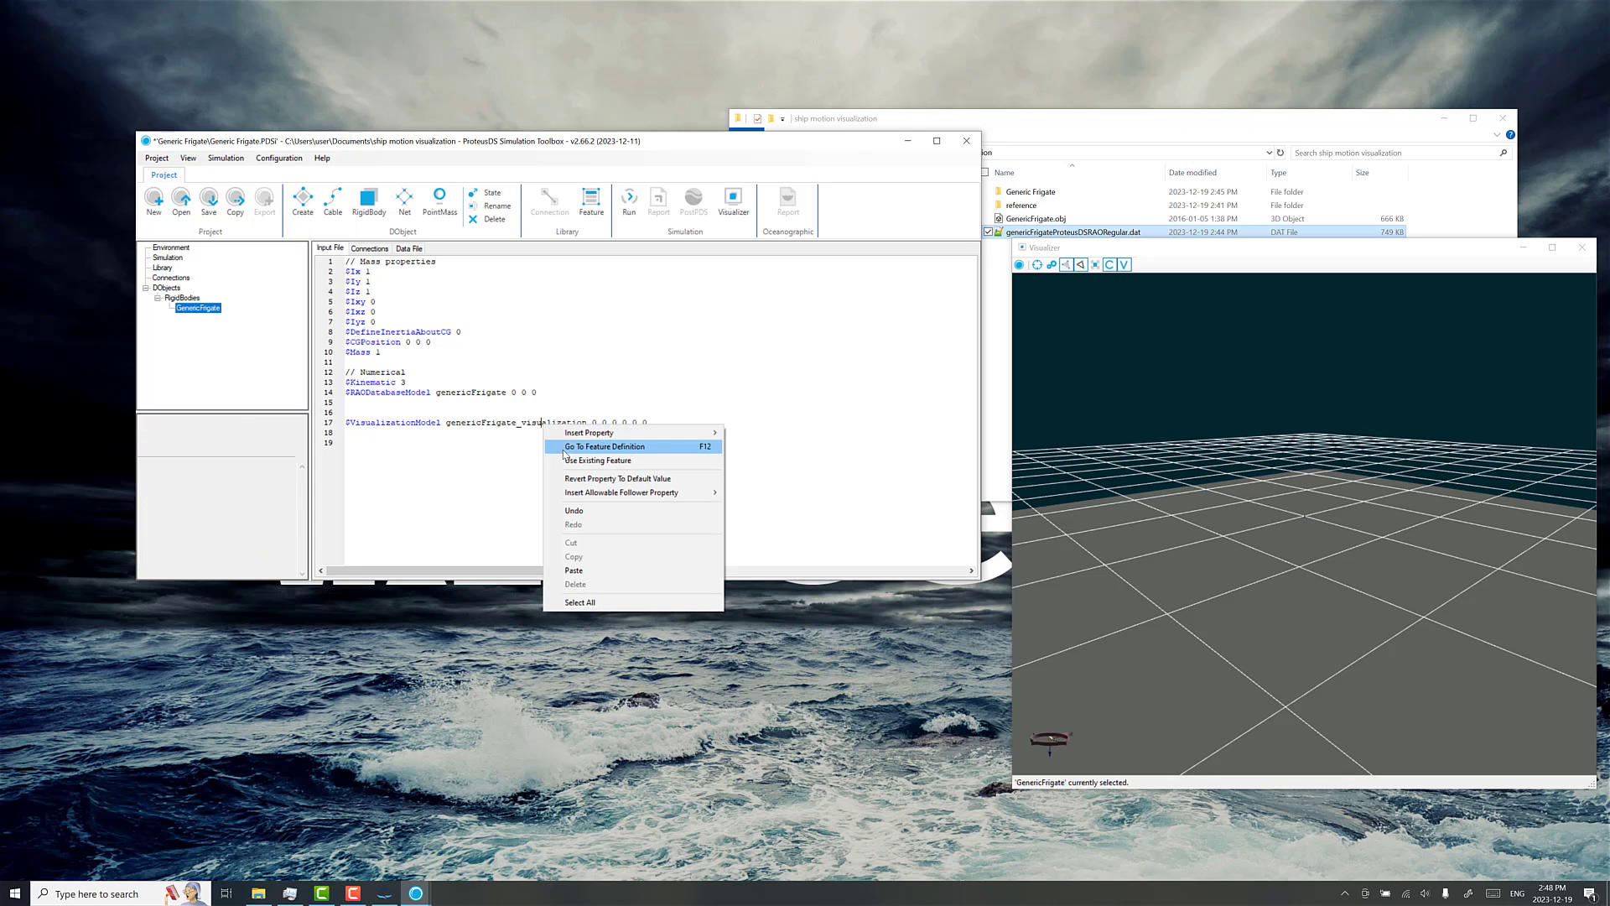
pyautogui.click(573, 453)
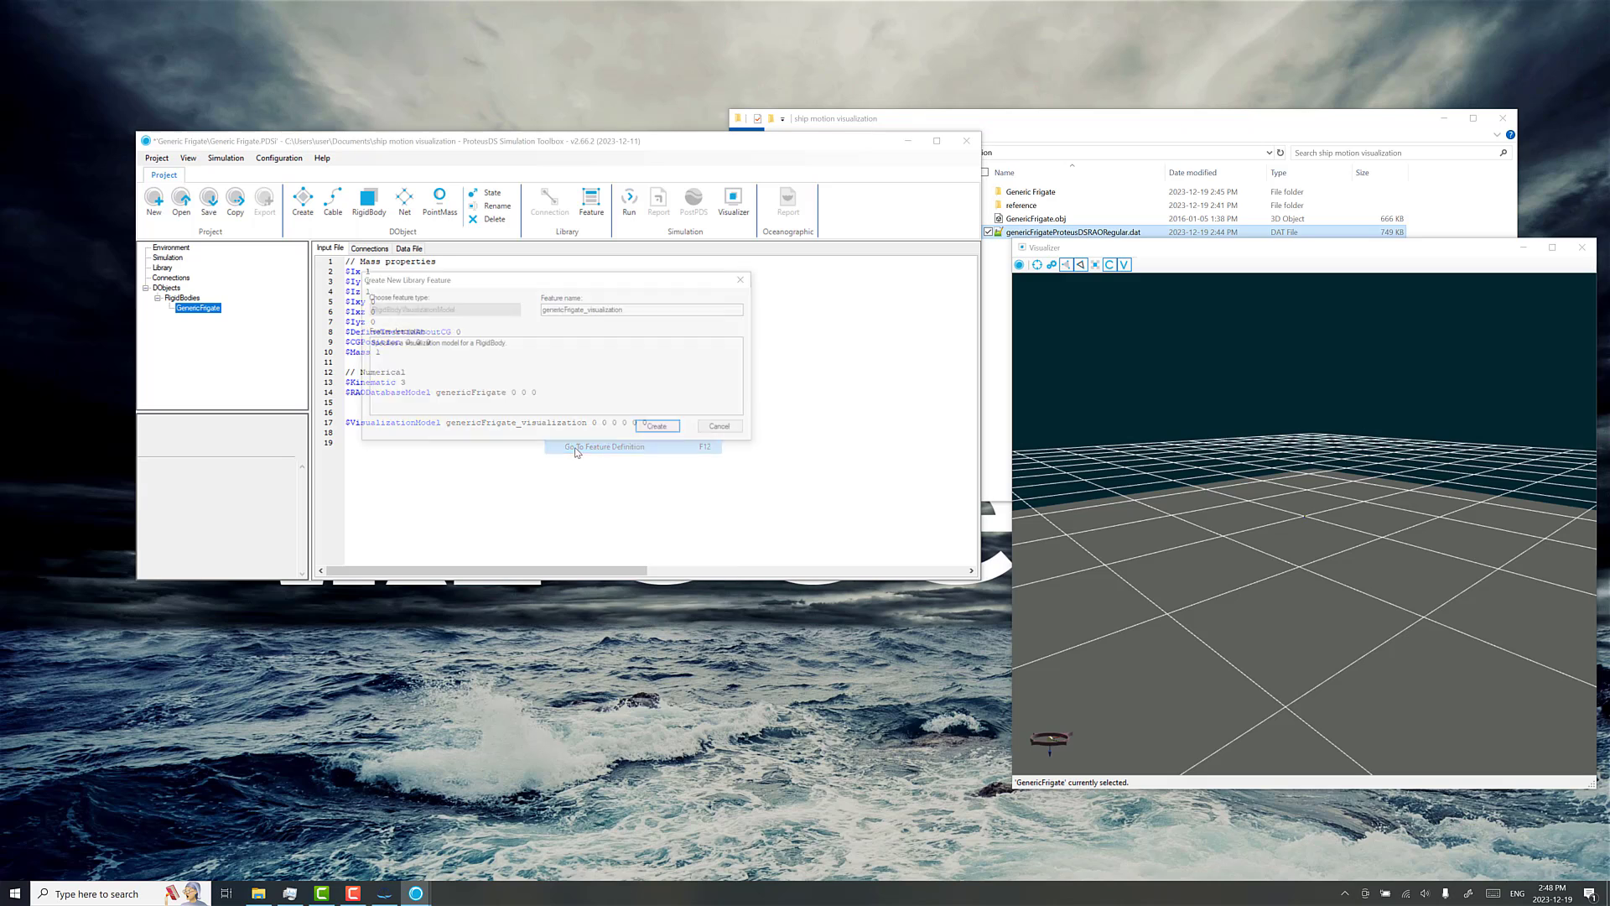
pyautogui.click(658, 430)
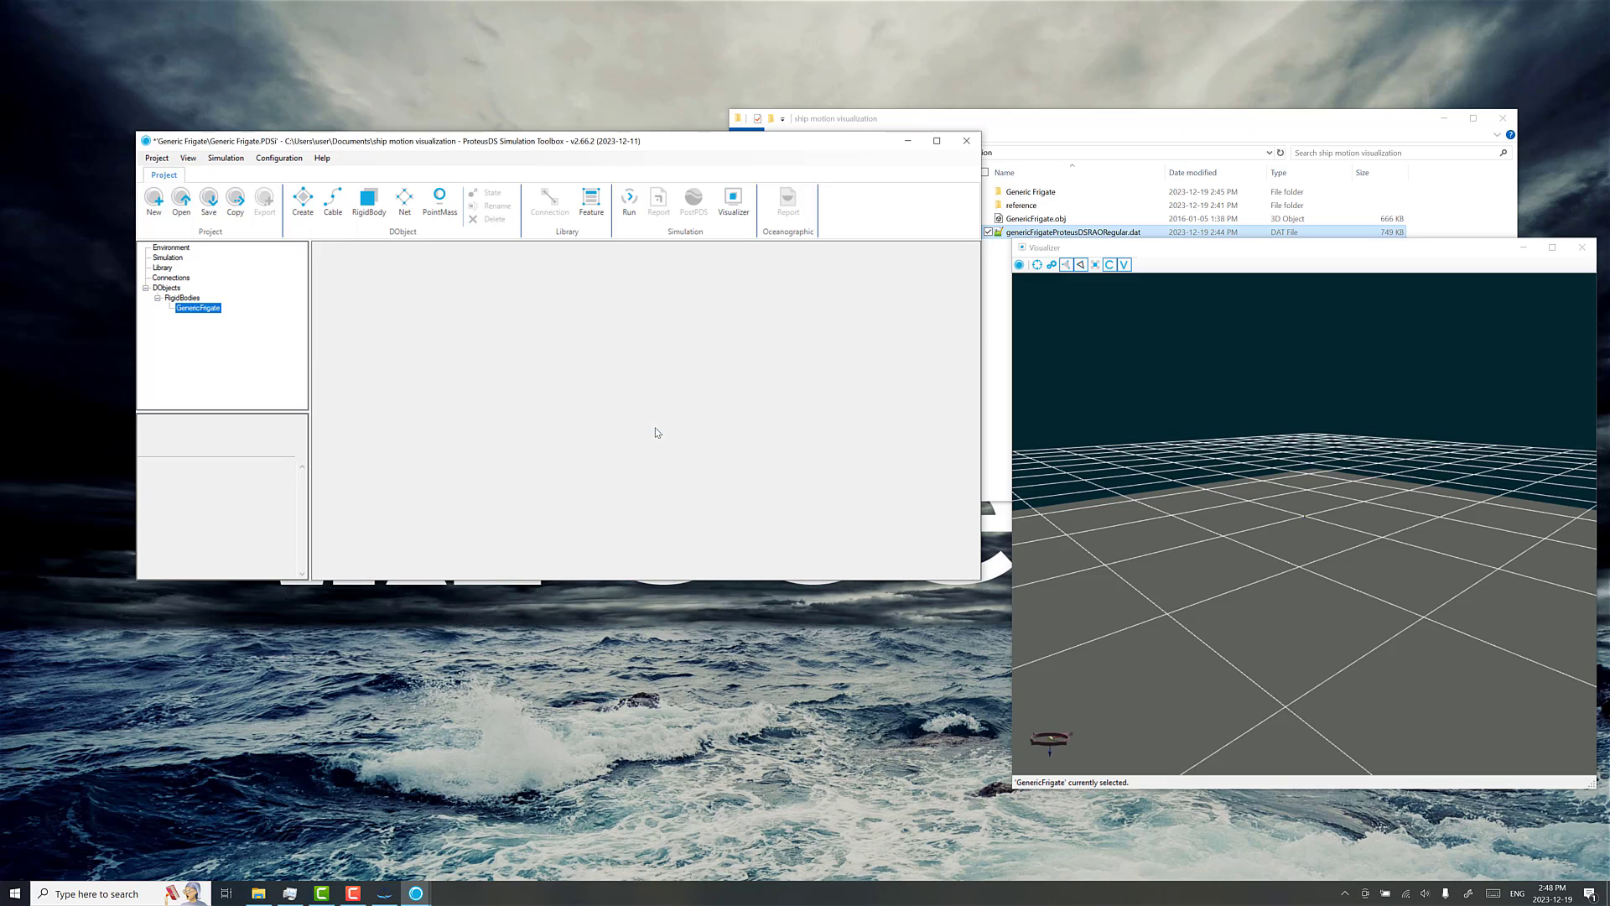
# Copy the ship mesh's file name from the folder and set VisualizationModelFilePath to GenericFrigate.obj.
pyautogui.click(1081, 219)
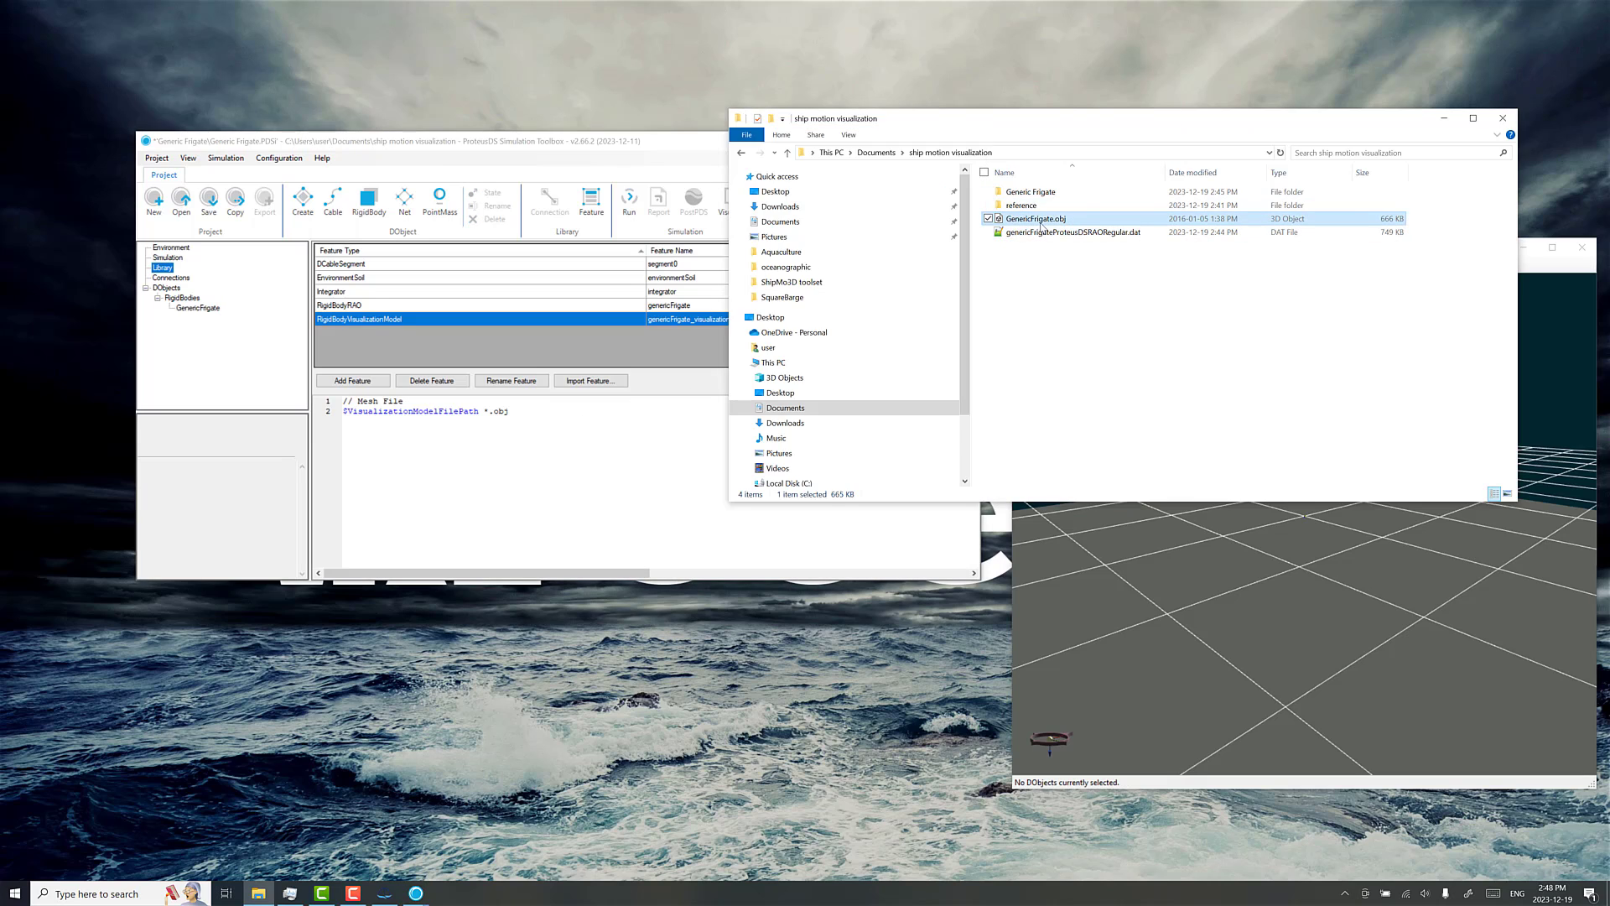
pyautogui.click(1068, 219)
pyautogui.press('Escape')
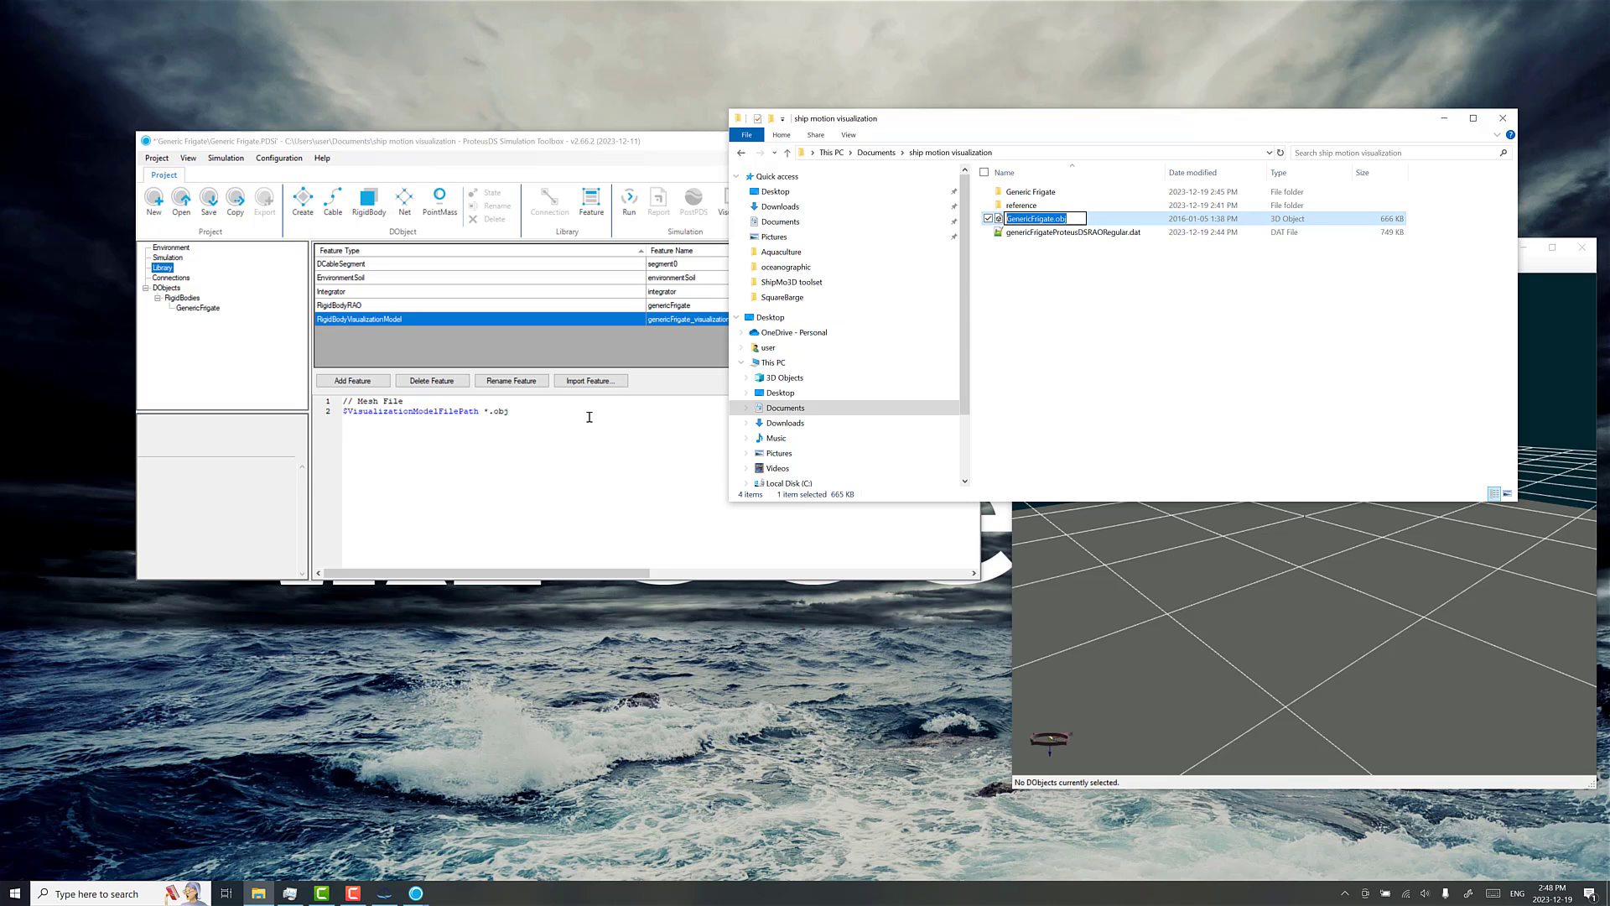
pyautogui.click(533, 413)
pyautogui.doubleClick(495, 411)
pyautogui.moveTo(509, 412); pyautogui.dragTo(485, 412)
pyautogui.write('GenericFrigate.obj')
pyautogui.click(618, 401)
# Return to the GenericFrigate rigid body, save the project and bring the Visualizer forward.
pyautogui.click(200, 308)
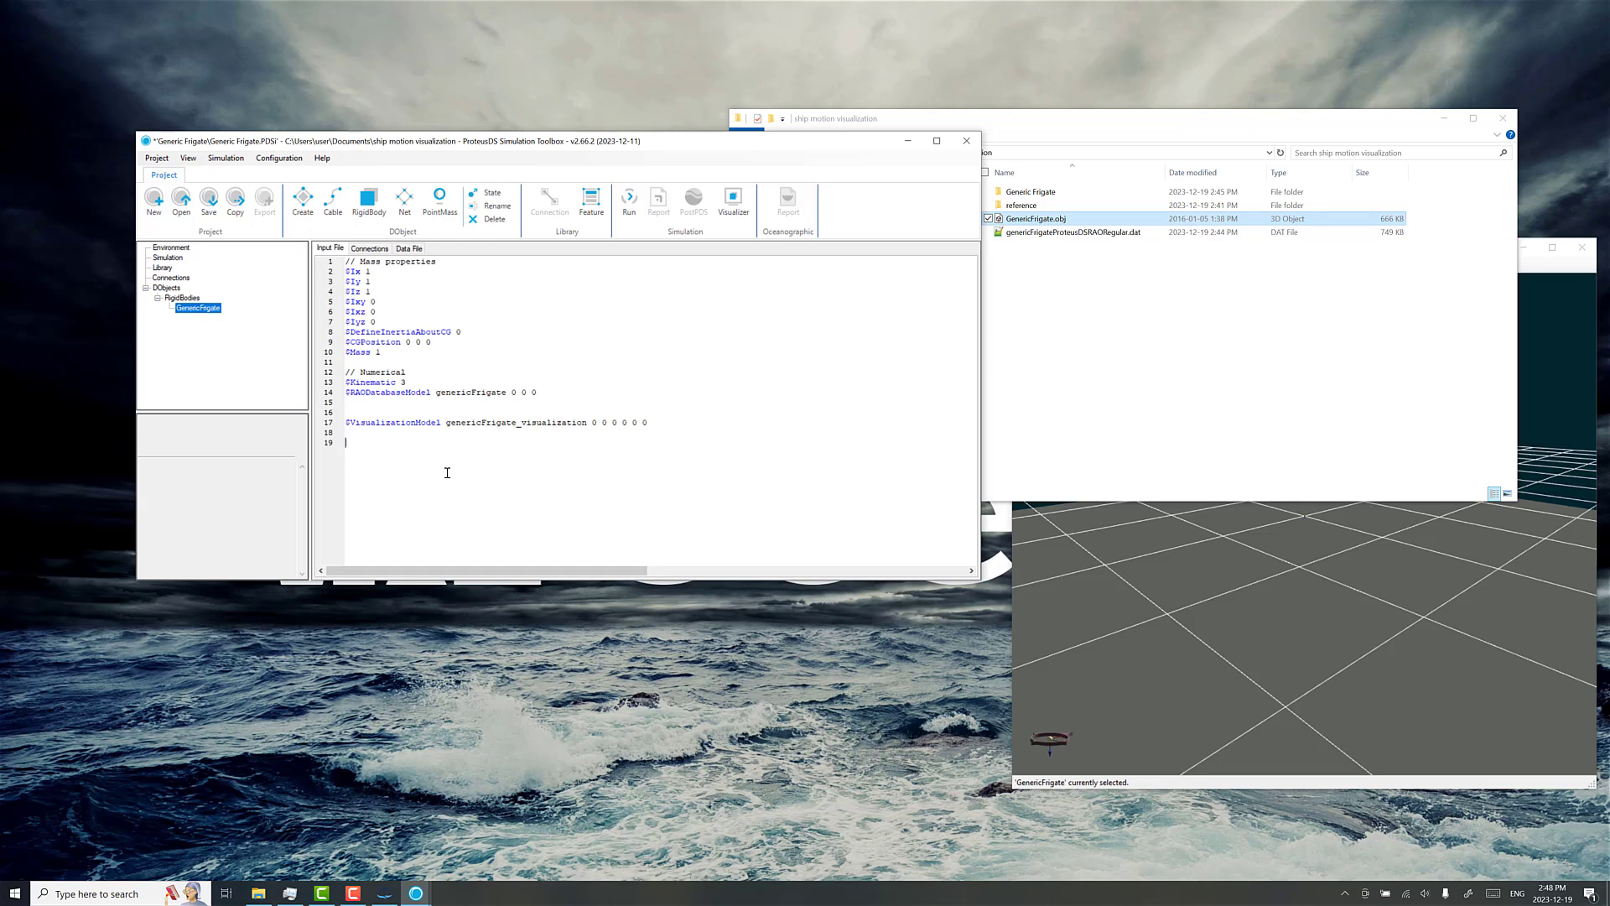
pyautogui.click(209, 200)
pyautogui.click(1211, 586)
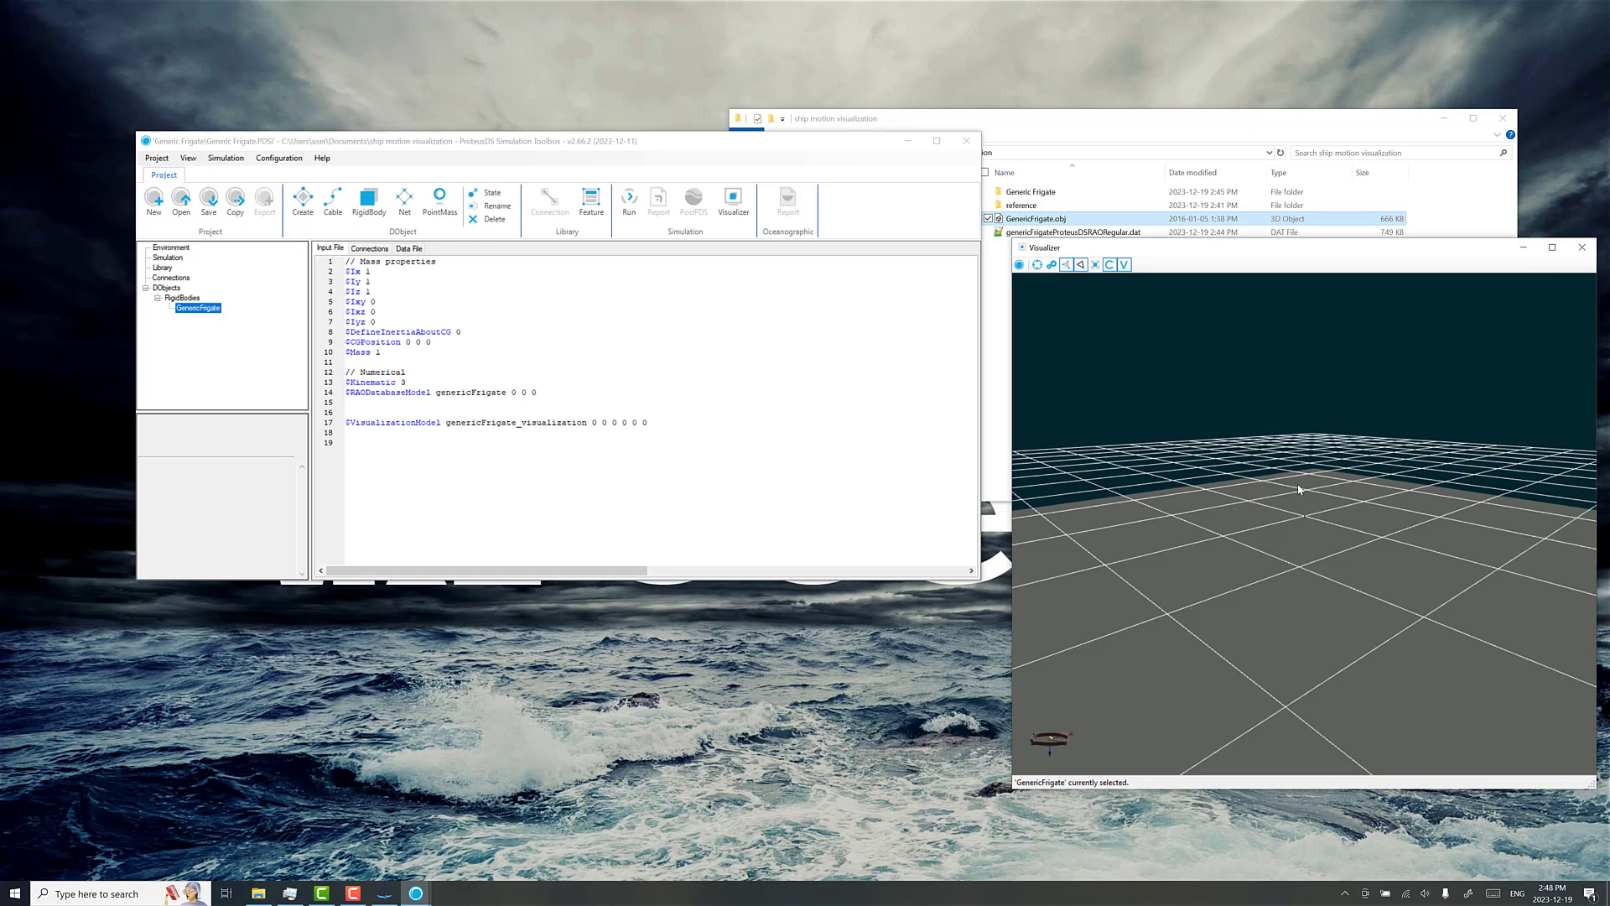
# Copy GenericFrigate.obj and genericFrigateProteusDSRAORegular.dat into the Generic Frigate project folder.
pyautogui.click(1091, 118)
pyautogui.click(1026, 264)
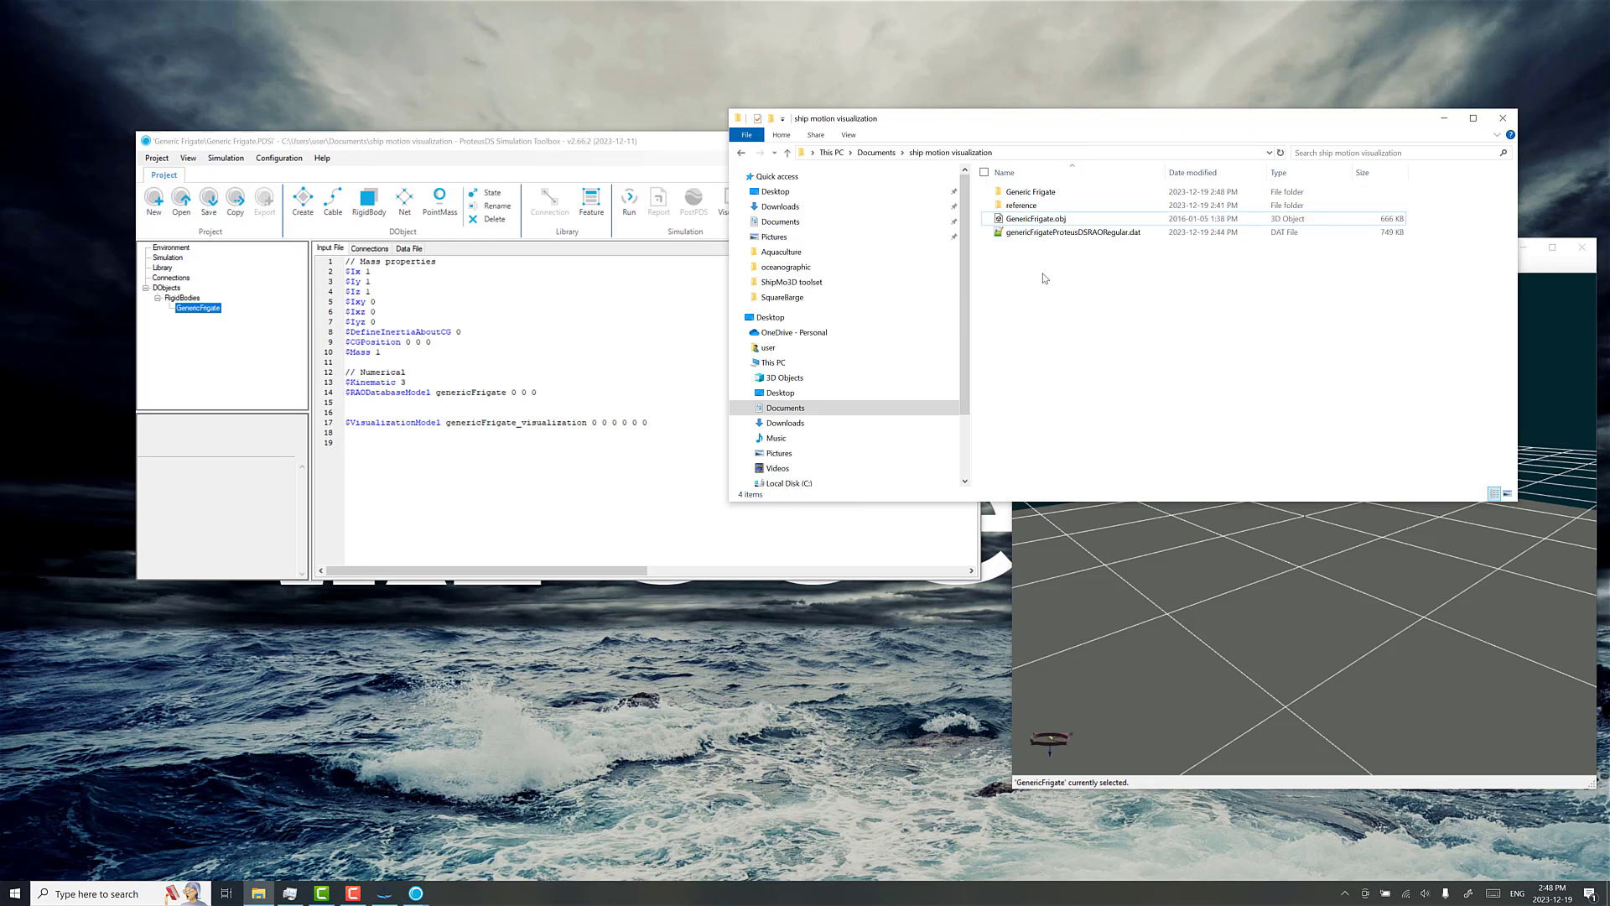
pyautogui.moveTo(1027, 239); pyautogui.dragTo(1023, 233)
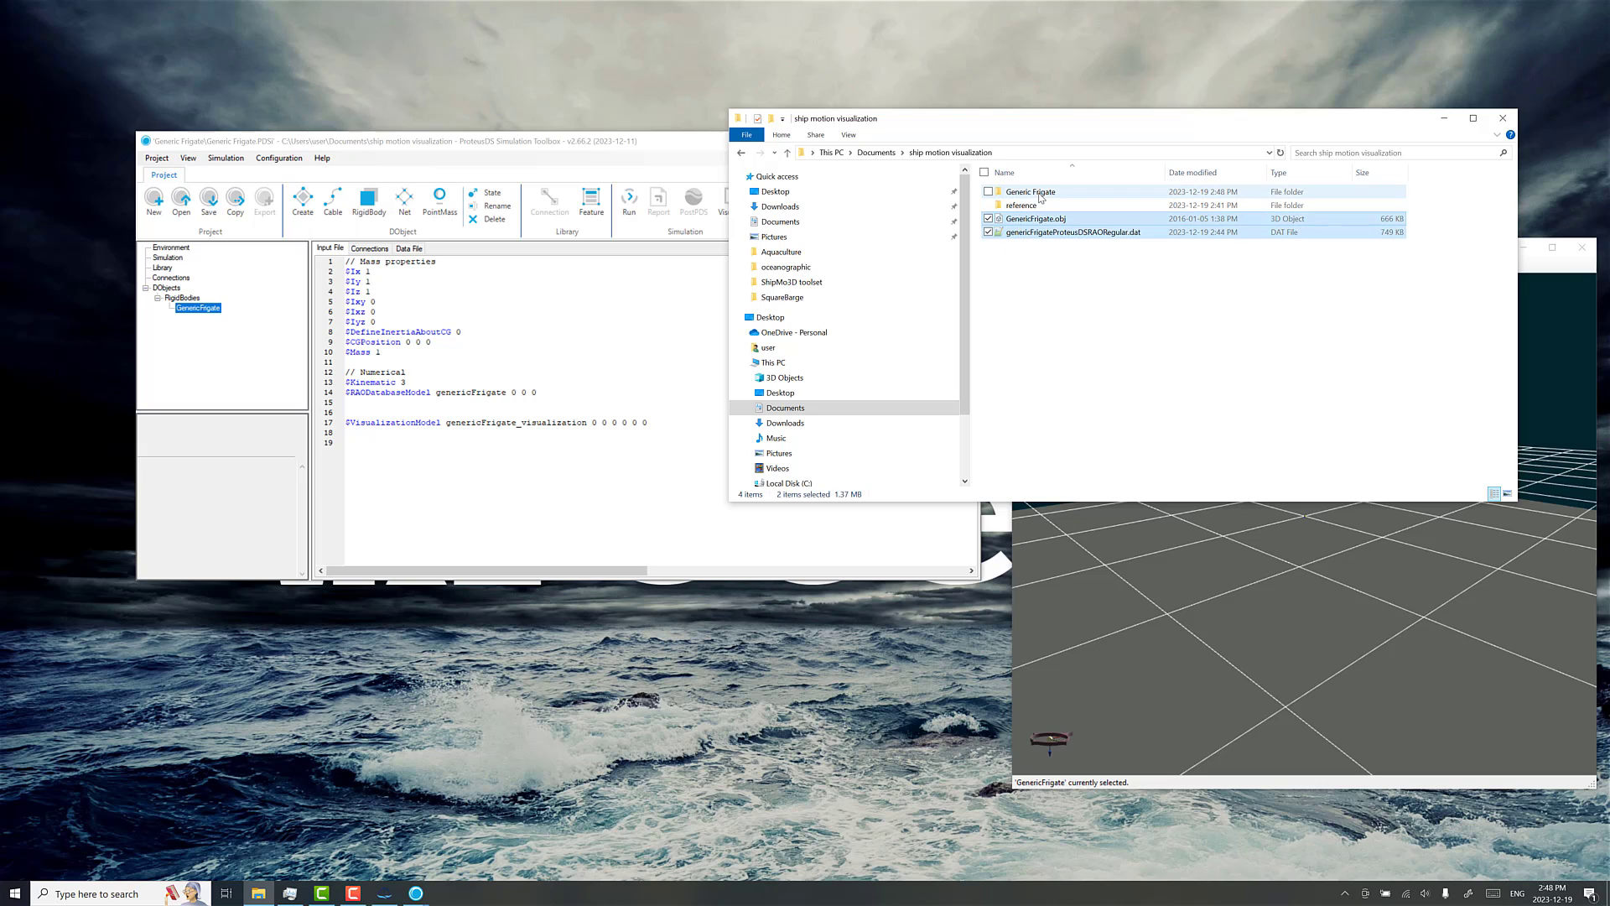
pyautogui.click(1038, 193)
pyautogui.doubleClick(1040, 196)
pyautogui.hotkey('ctrl', 'v')
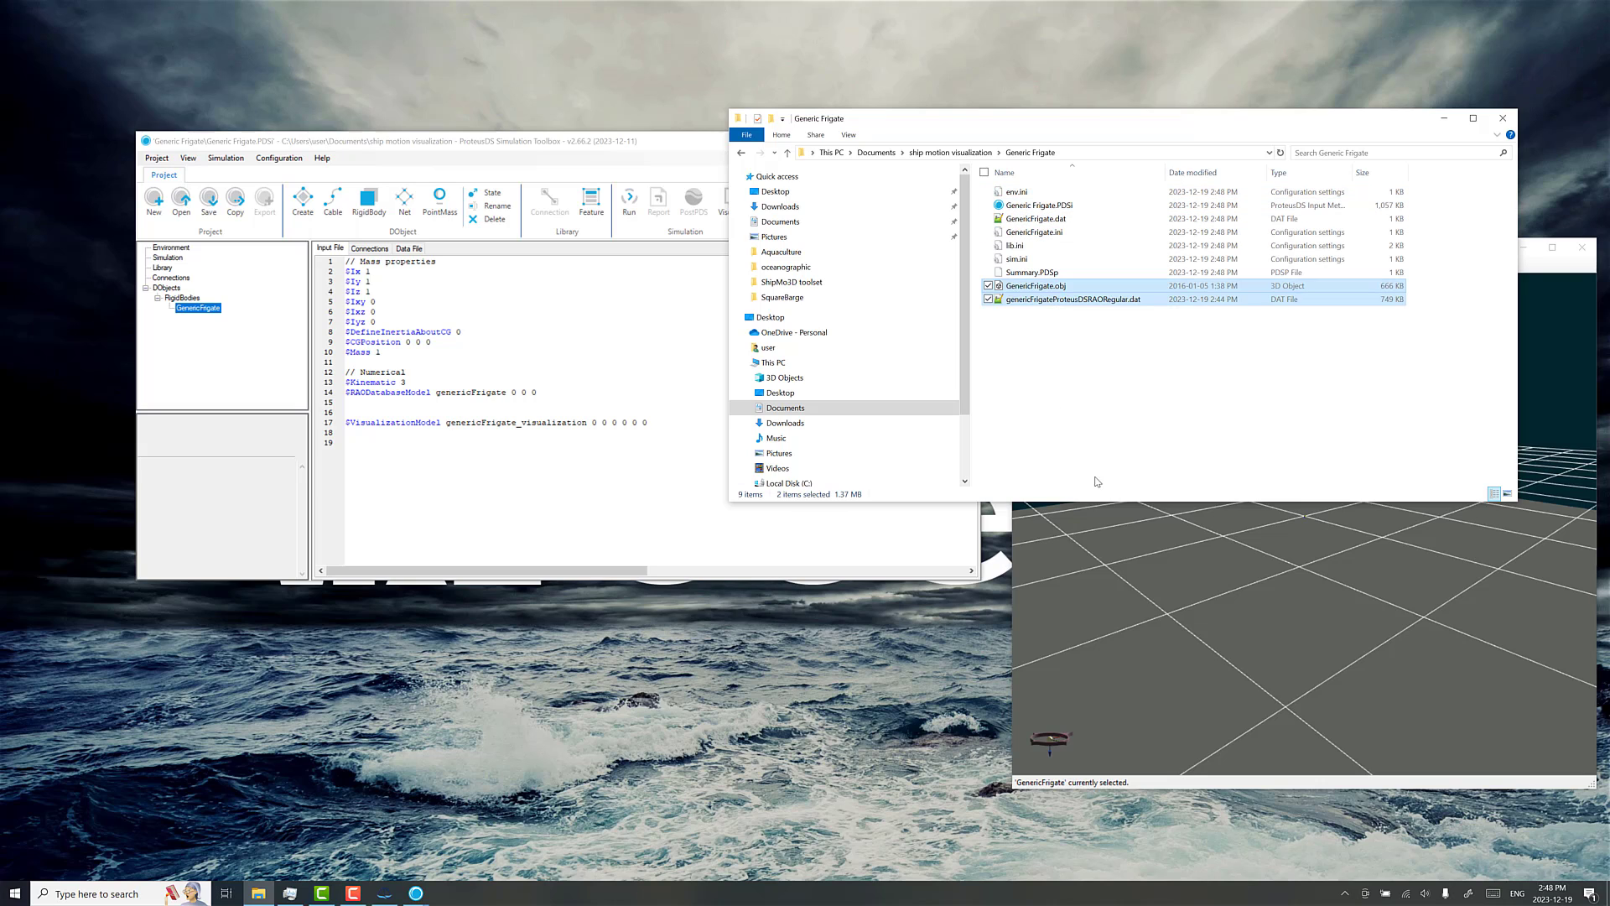
# Reopen the genericFrigate_visualization definition, refresh its mesh file path to load the ship model, and check the RAO feature's data file.
pyautogui.click(938, 543)
pyautogui.click(588, 421)
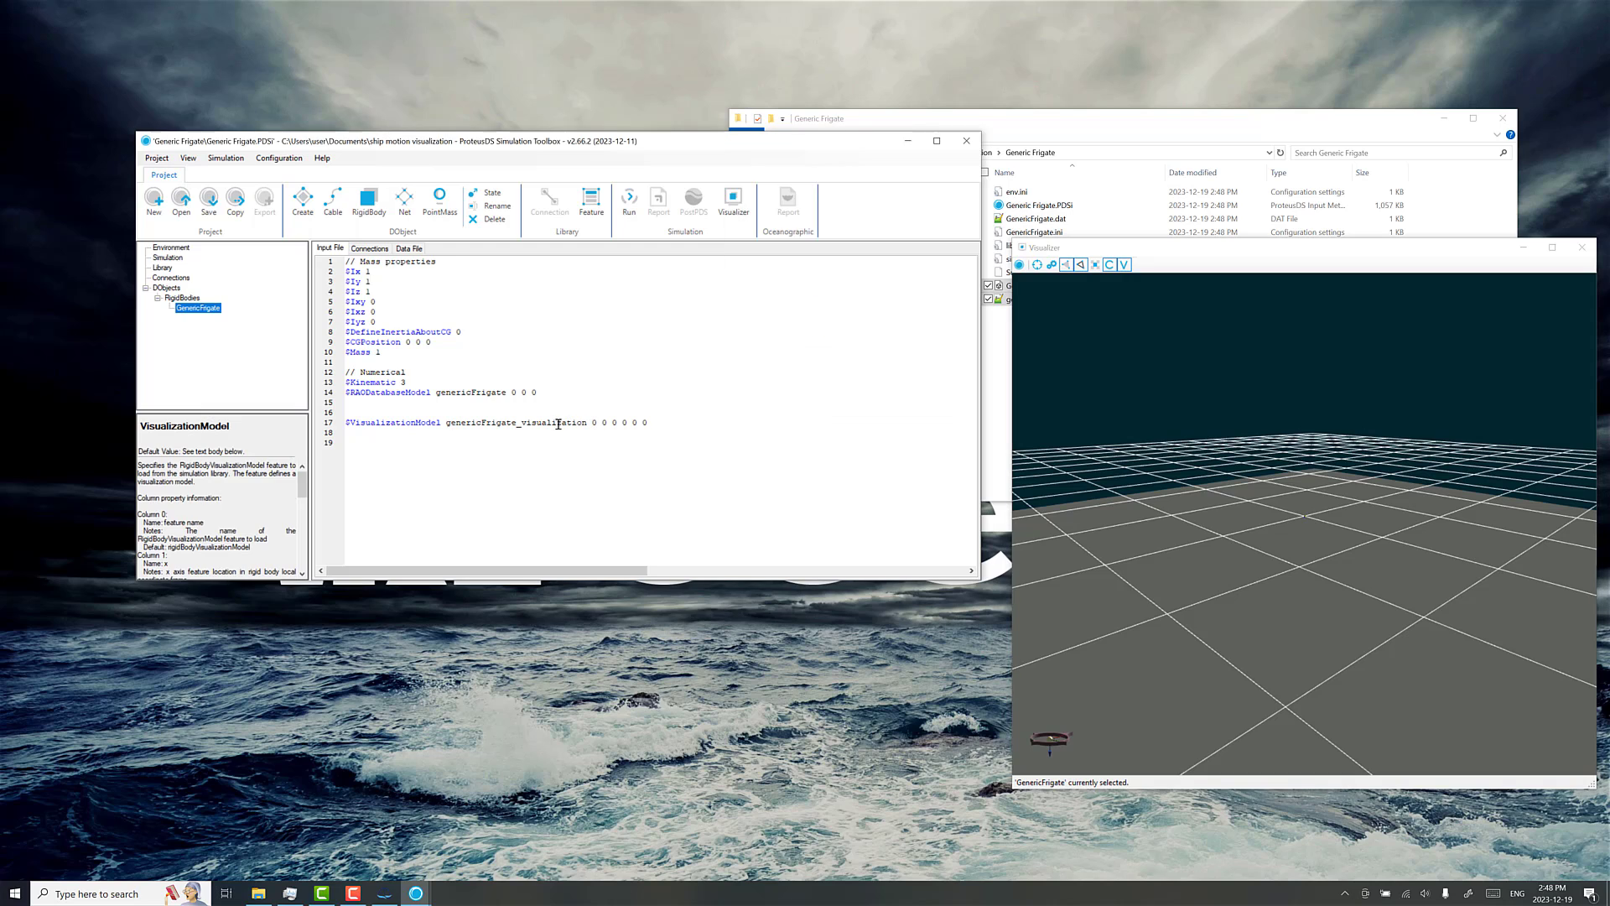
pyautogui.rightClick(474, 420)
pyautogui.click(518, 447)
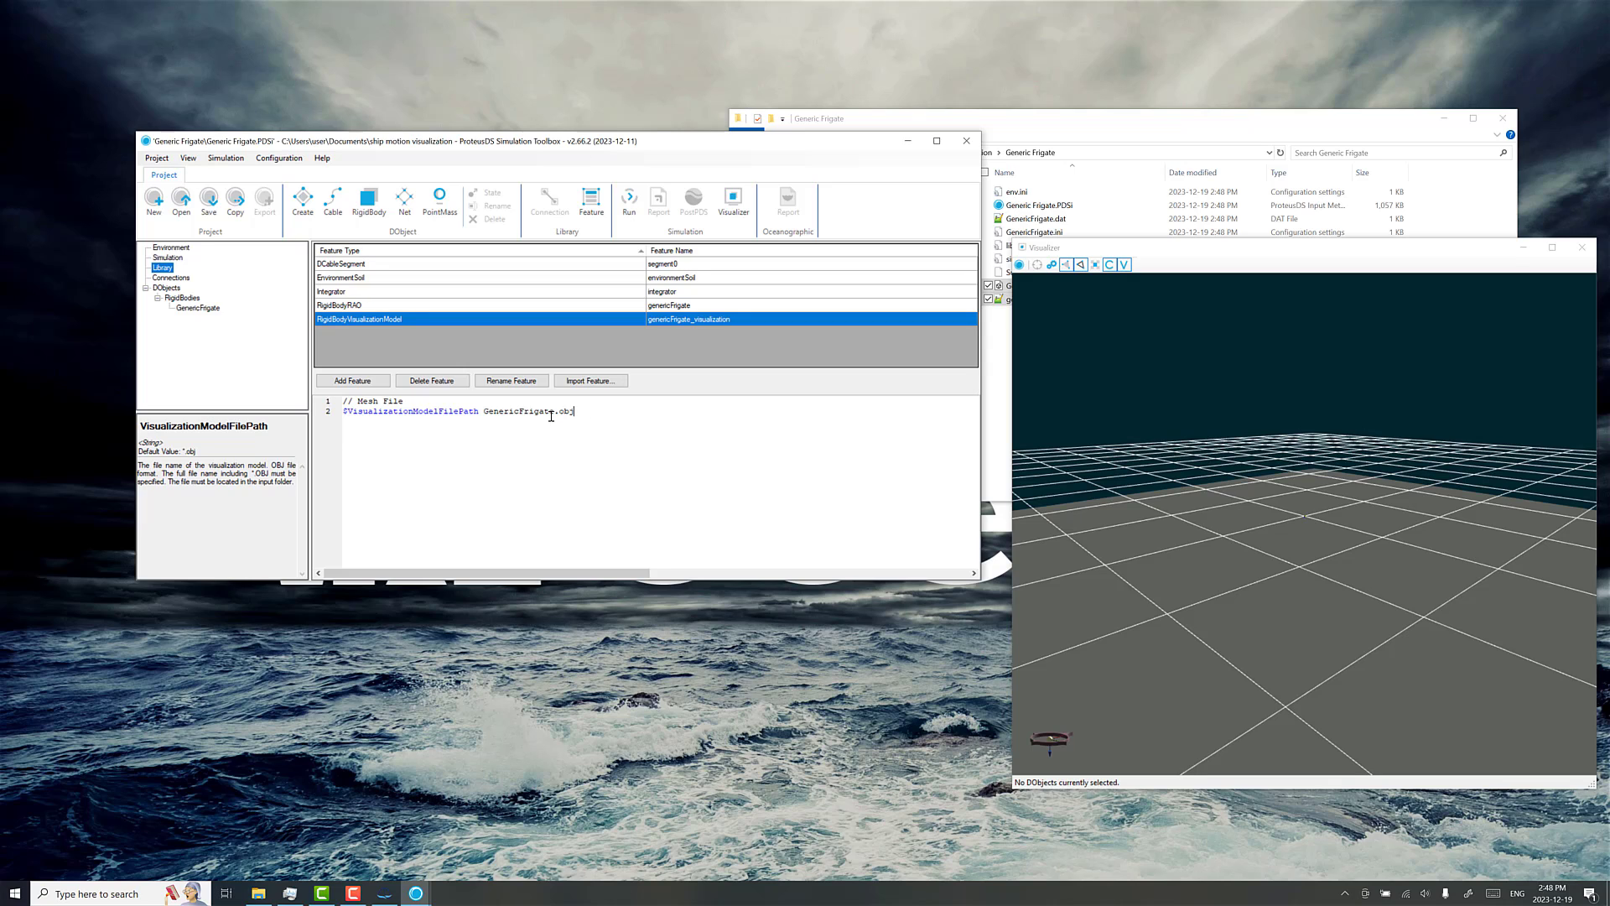
pyautogui.click(554, 414)
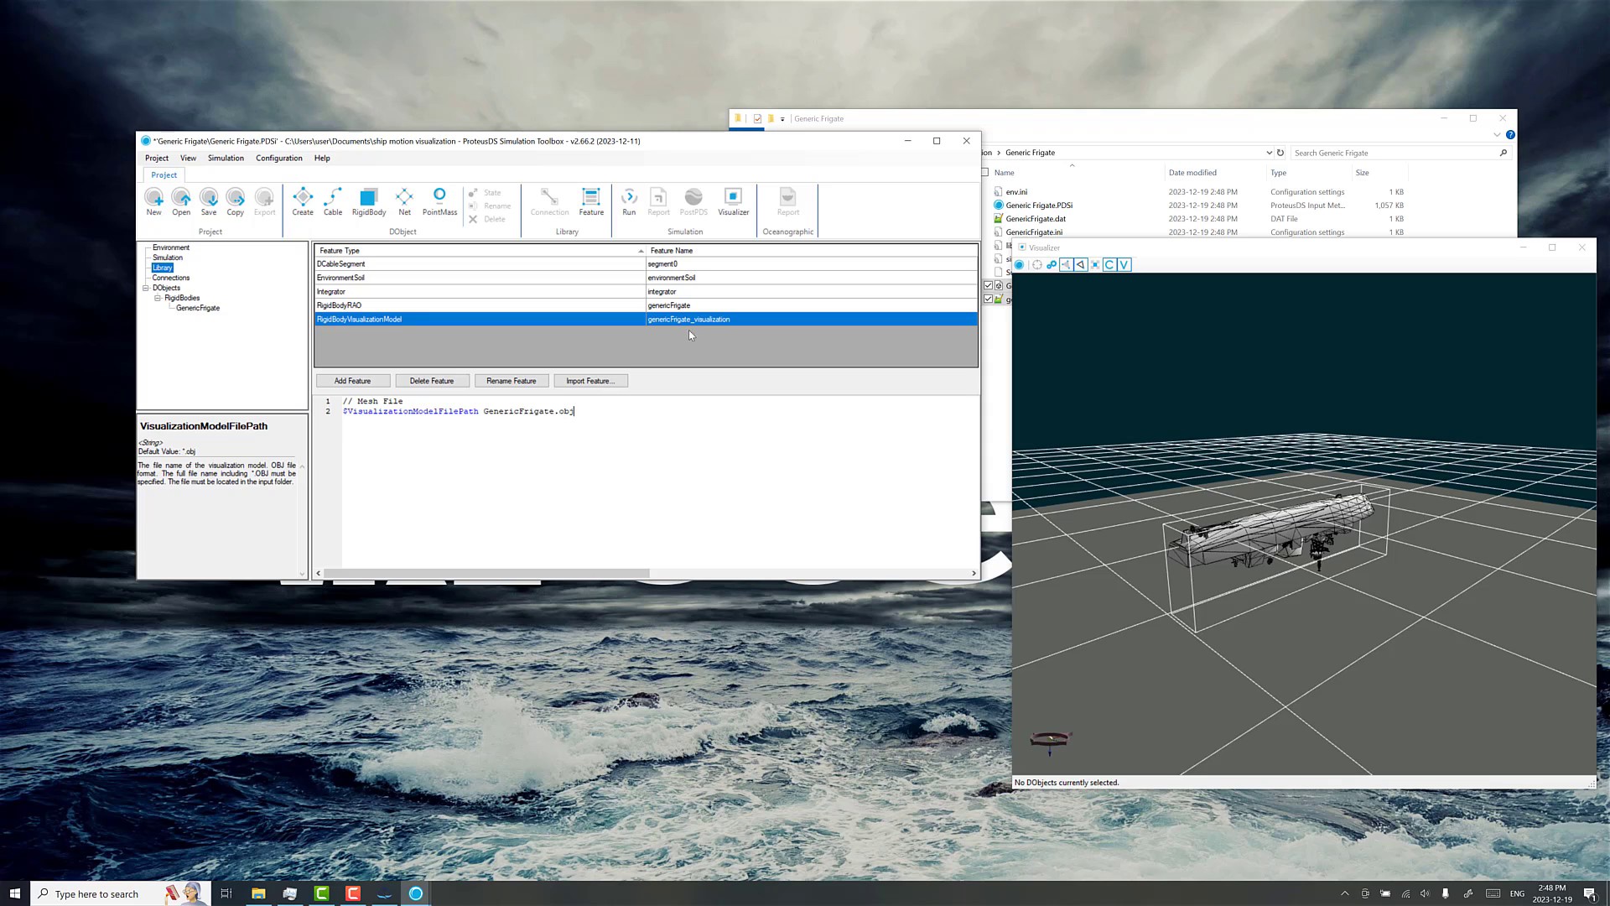
pyautogui.click(523, 308)
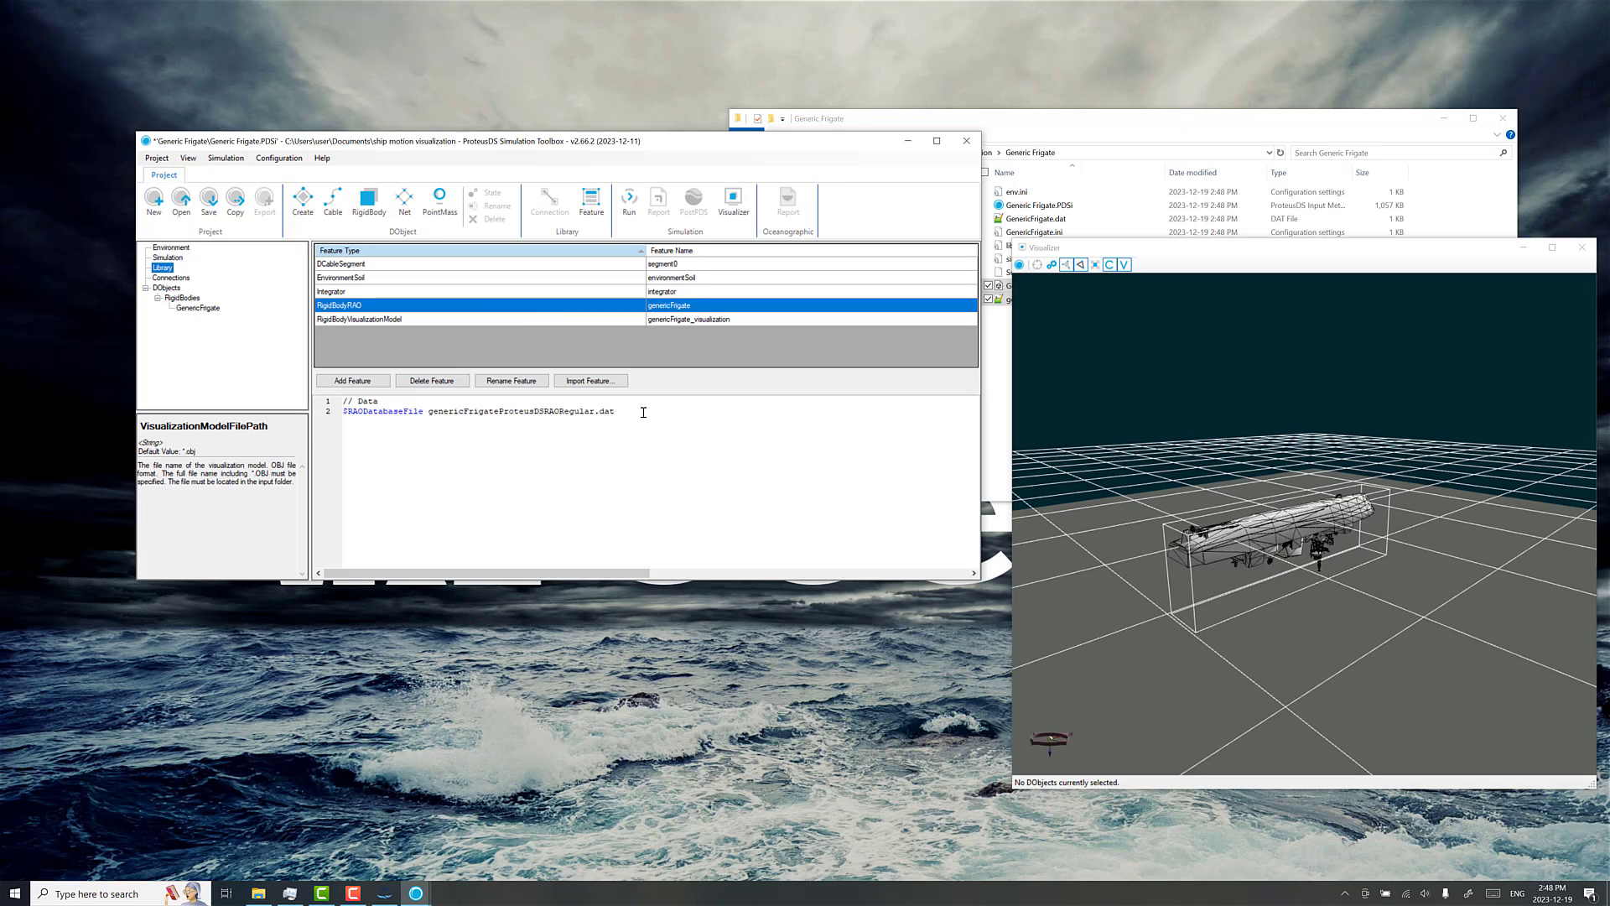
# Select the GenericFrigate rigid body, enlarge the Visualizer and examine the ship model's orientation up close.
pyautogui.click(201, 309)
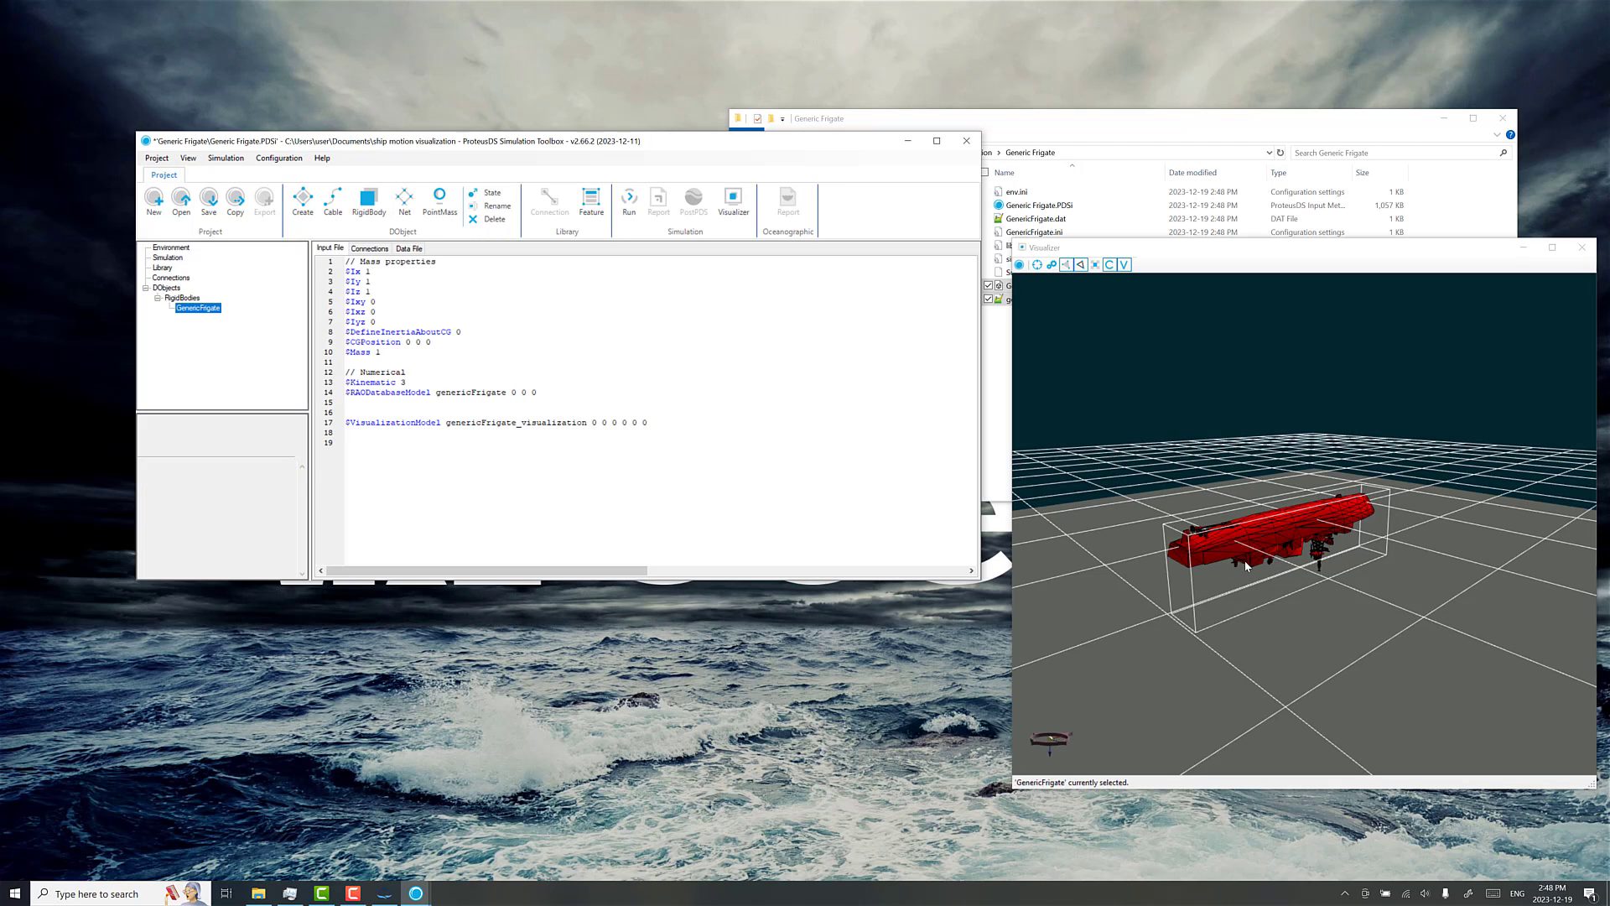
pyautogui.moveTo(1247, 566); pyautogui.dragTo(1275, 553)
pyautogui.moveTo(1100, 248); pyautogui.dragTo(999, 203)
pyautogui.moveTo(911, 744); pyautogui.dragTo(732, 861)
pyautogui.moveTo(1046, 702); pyautogui.dragTo(1064, 633)
pyautogui.moveTo(1107, 202); pyautogui.dragTo(1183, 158)
pyautogui.moveTo(1211, 360); pyautogui.dragTo(982, 505)
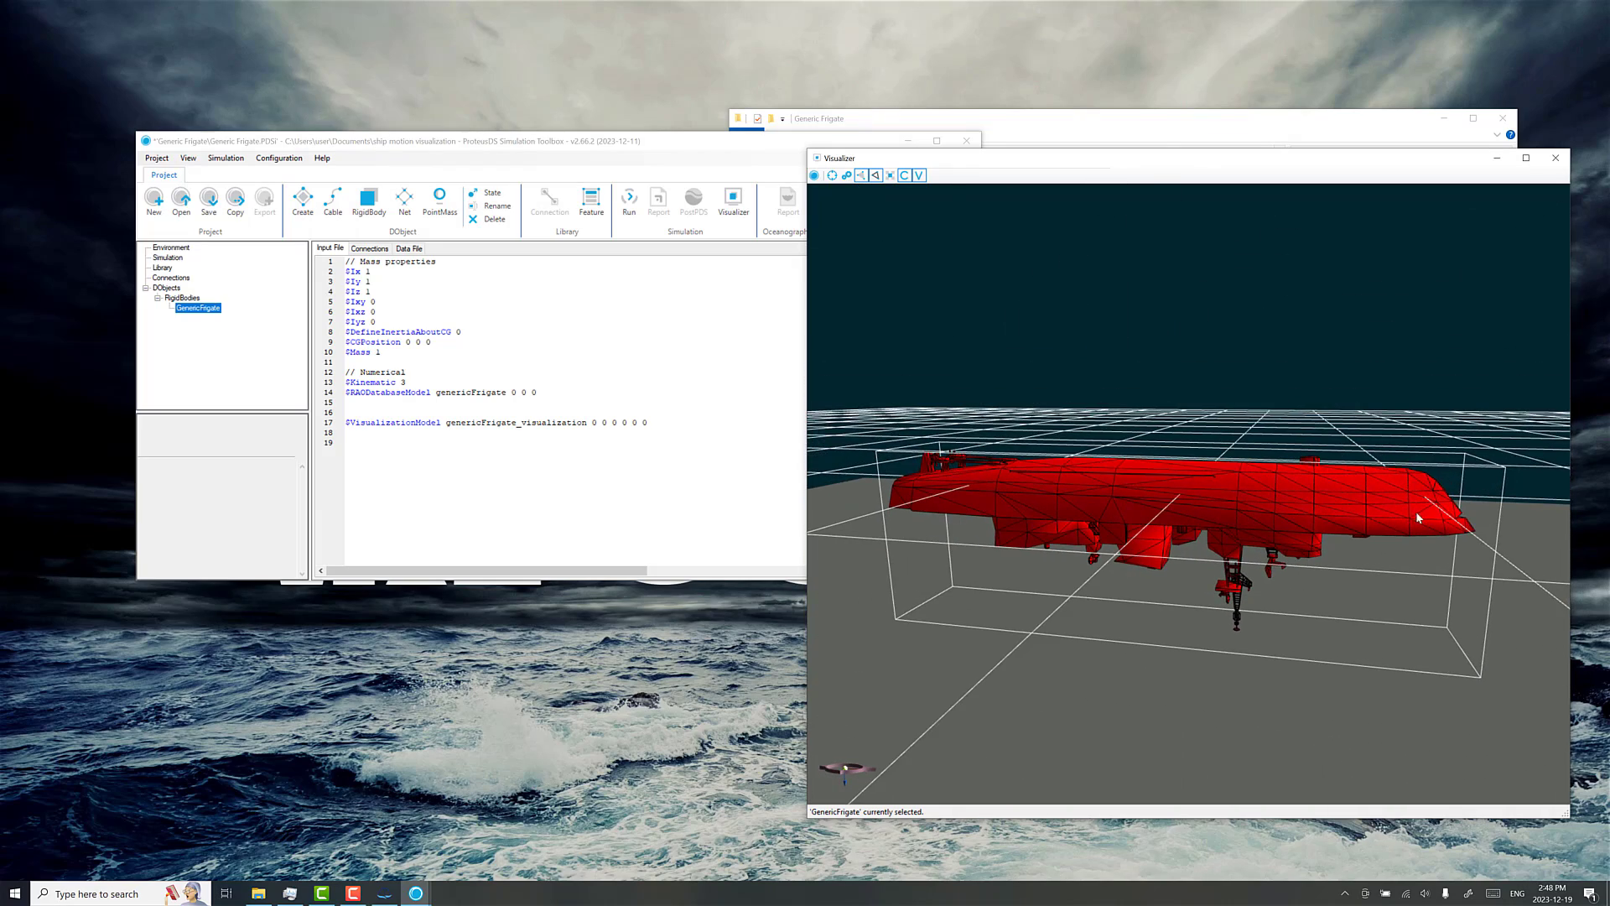
pyautogui.moveTo(1386, 517); pyautogui.dragTo(1279, 500)
pyautogui.scroll(5, 1228, 503)
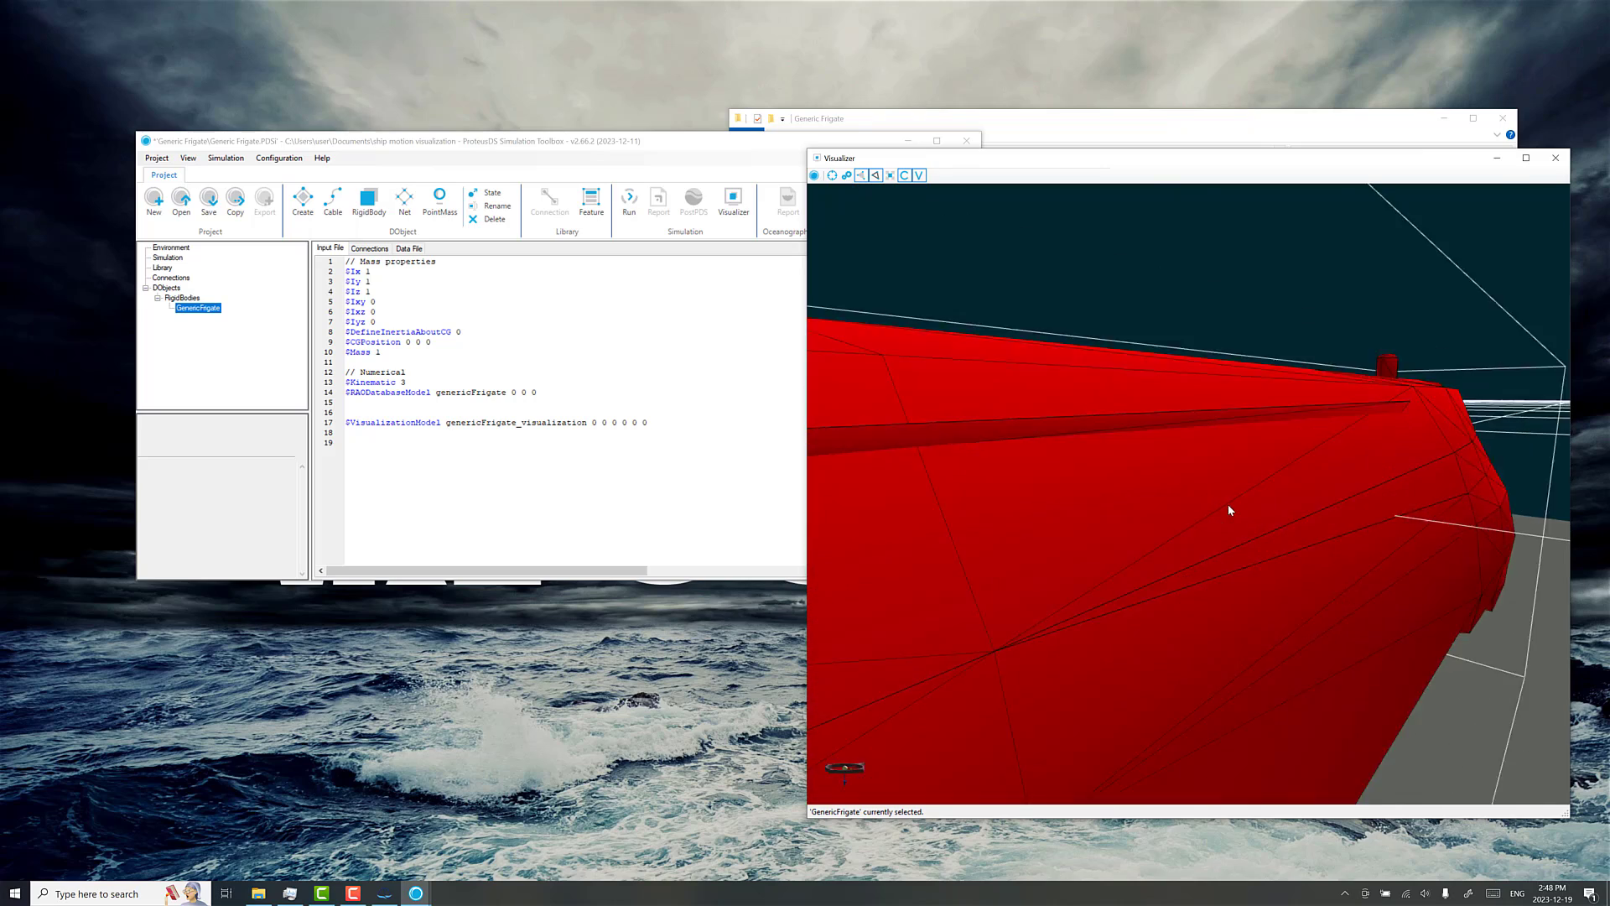
# Set the fourth numeric value of the genericFrigate_visualization line to 180 to turn the ship upright, and check it in the Visualizer.
pyautogui.scroll(4, 1233, 507)
pyautogui.scroll(-6, 1260, 505)
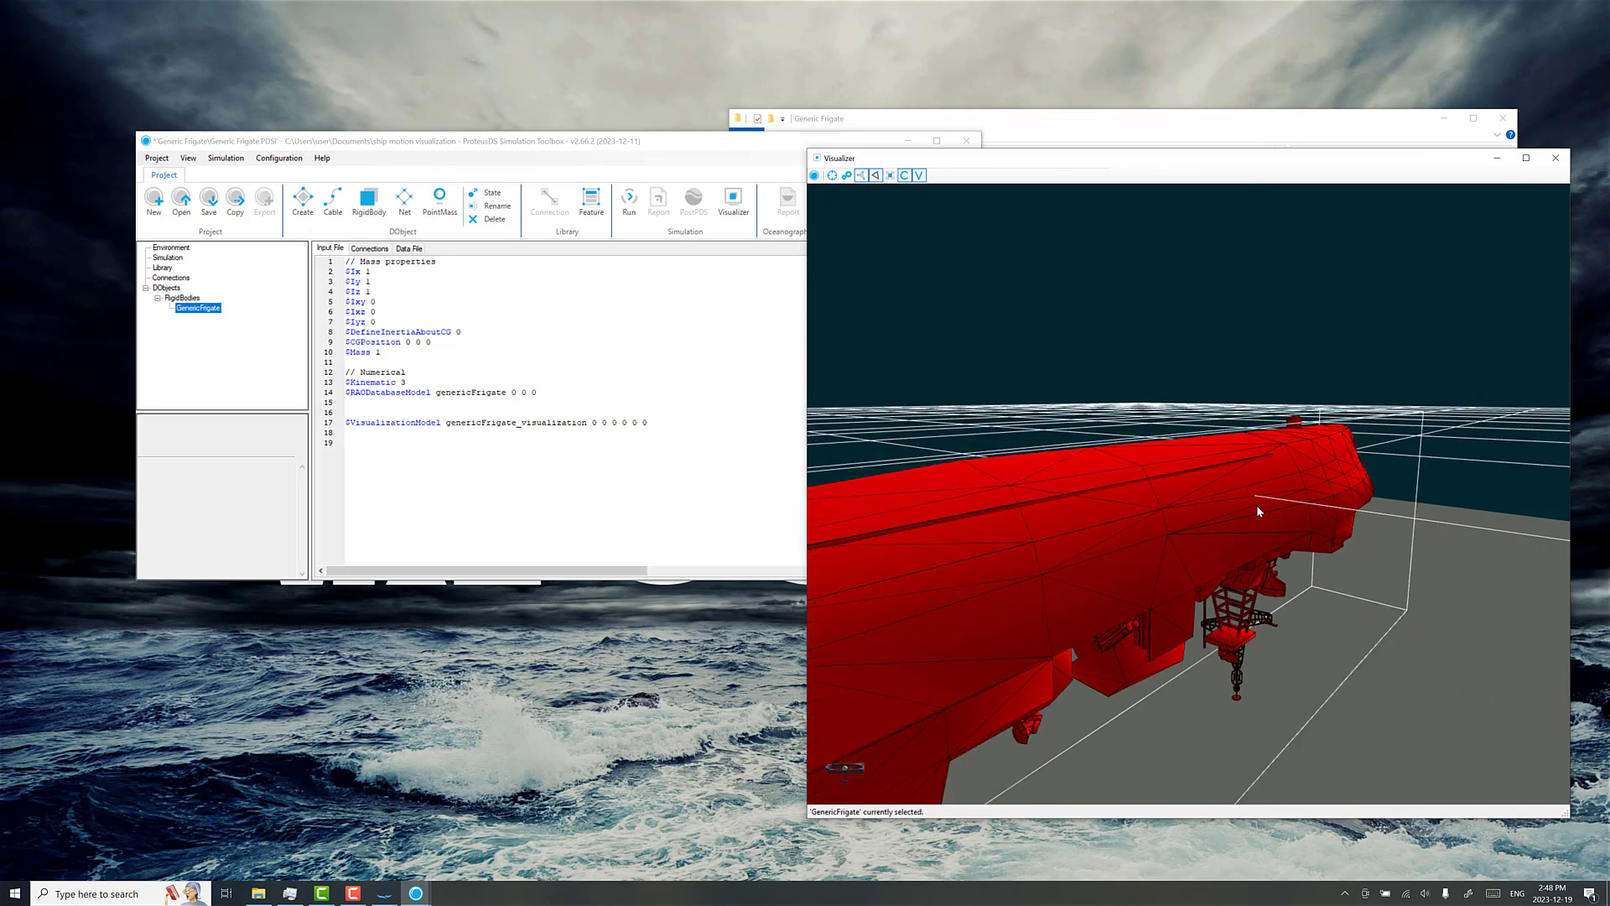
pyautogui.scroll(-5, 1257, 507)
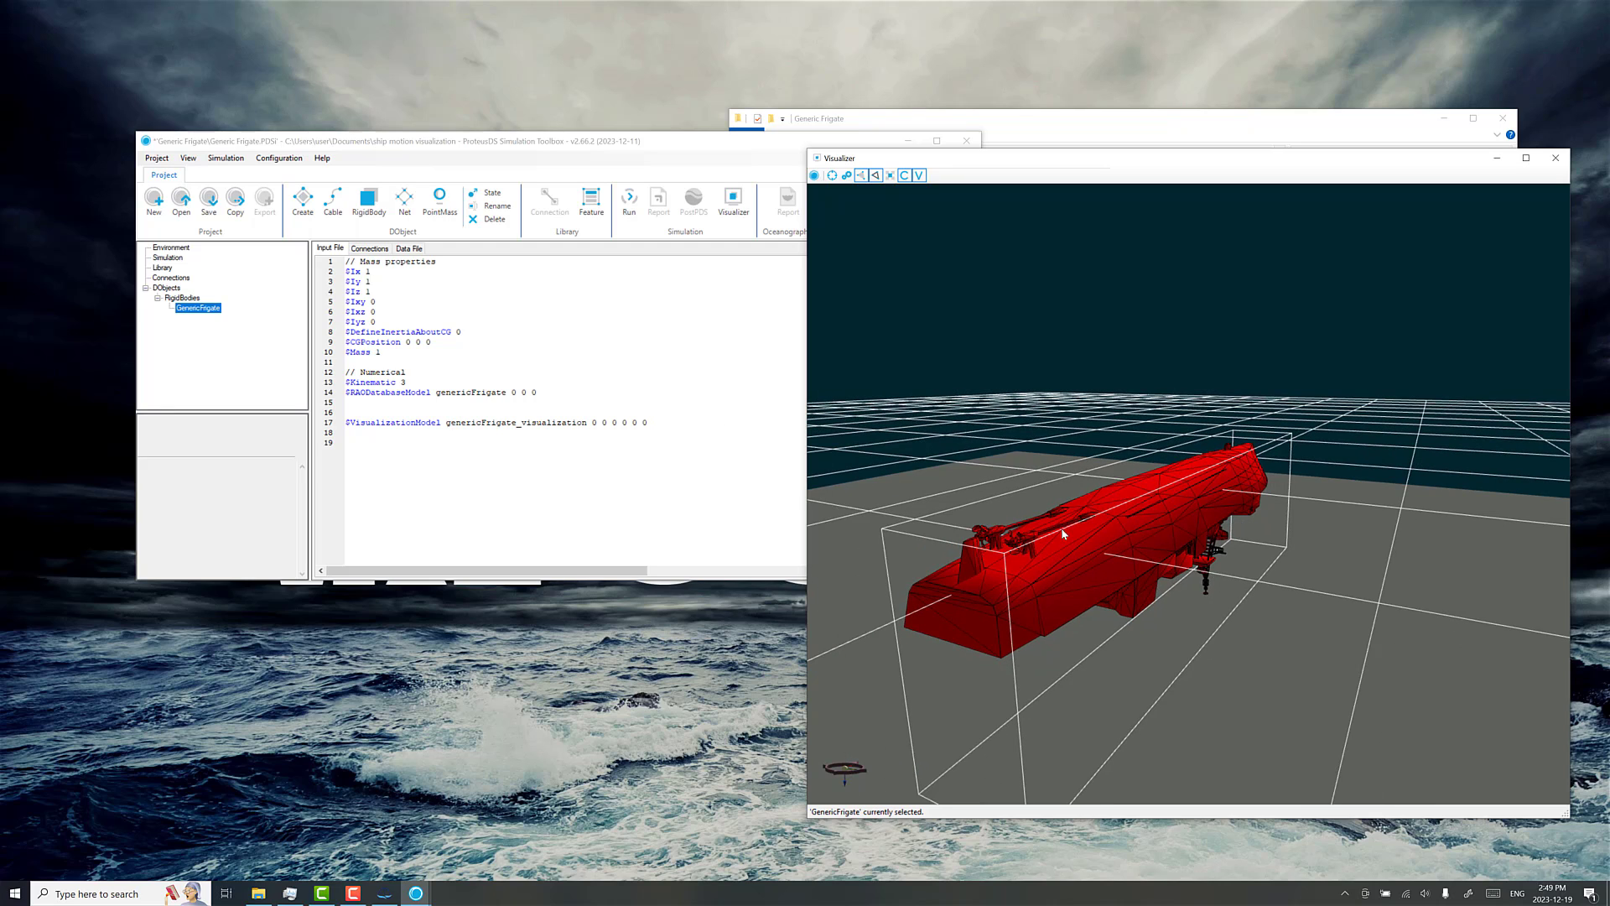
pyautogui.click(606, 423)
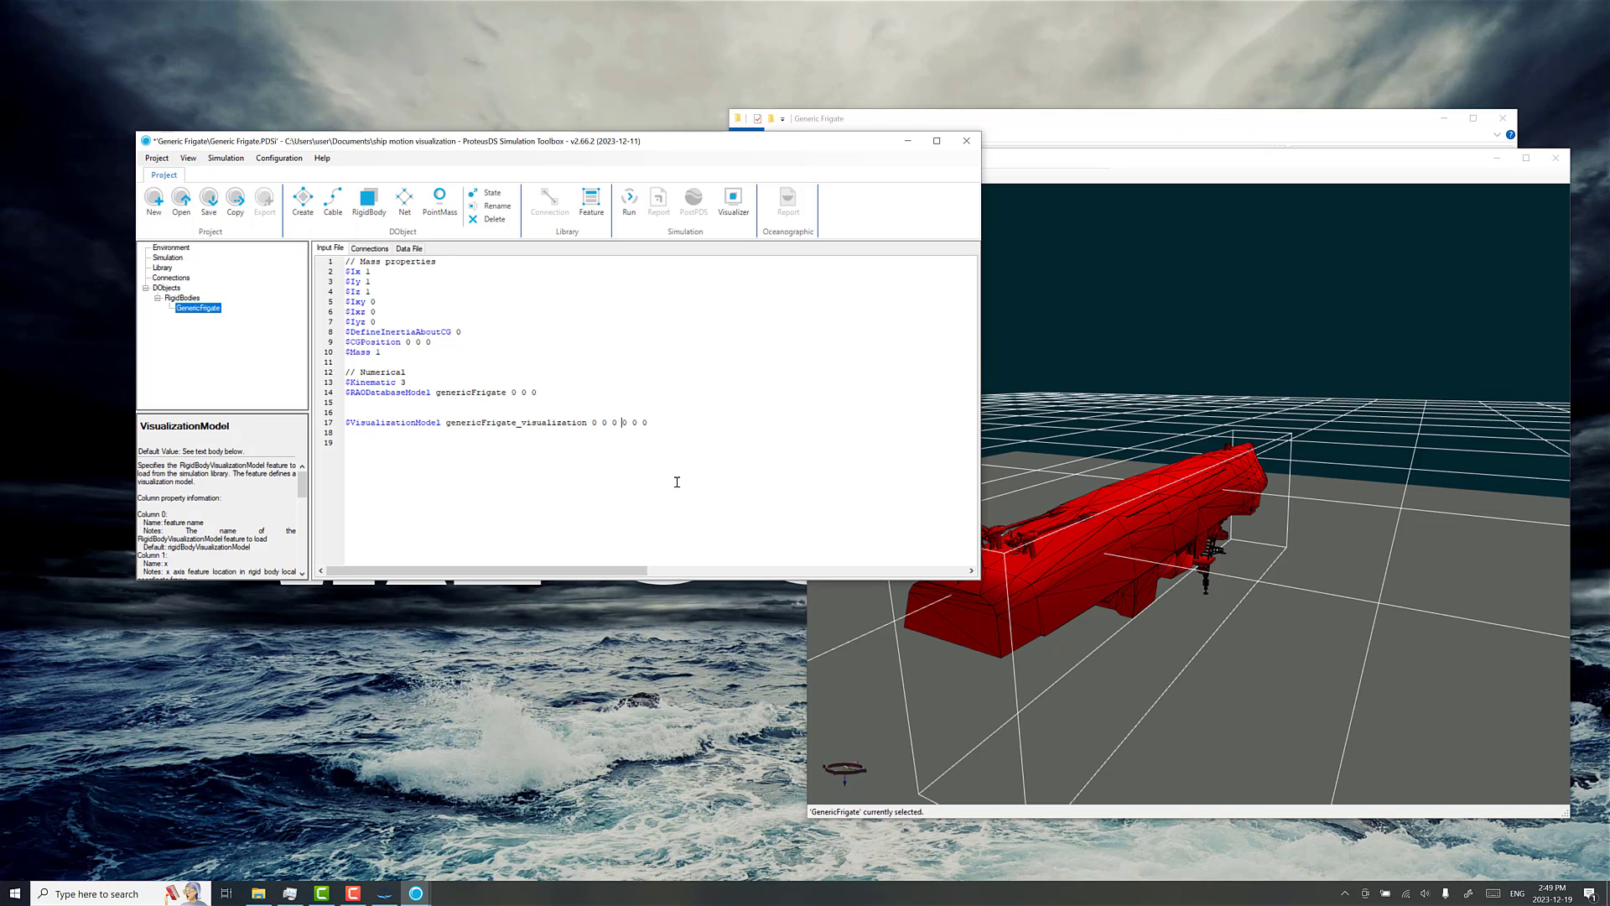
pyautogui.write('18')
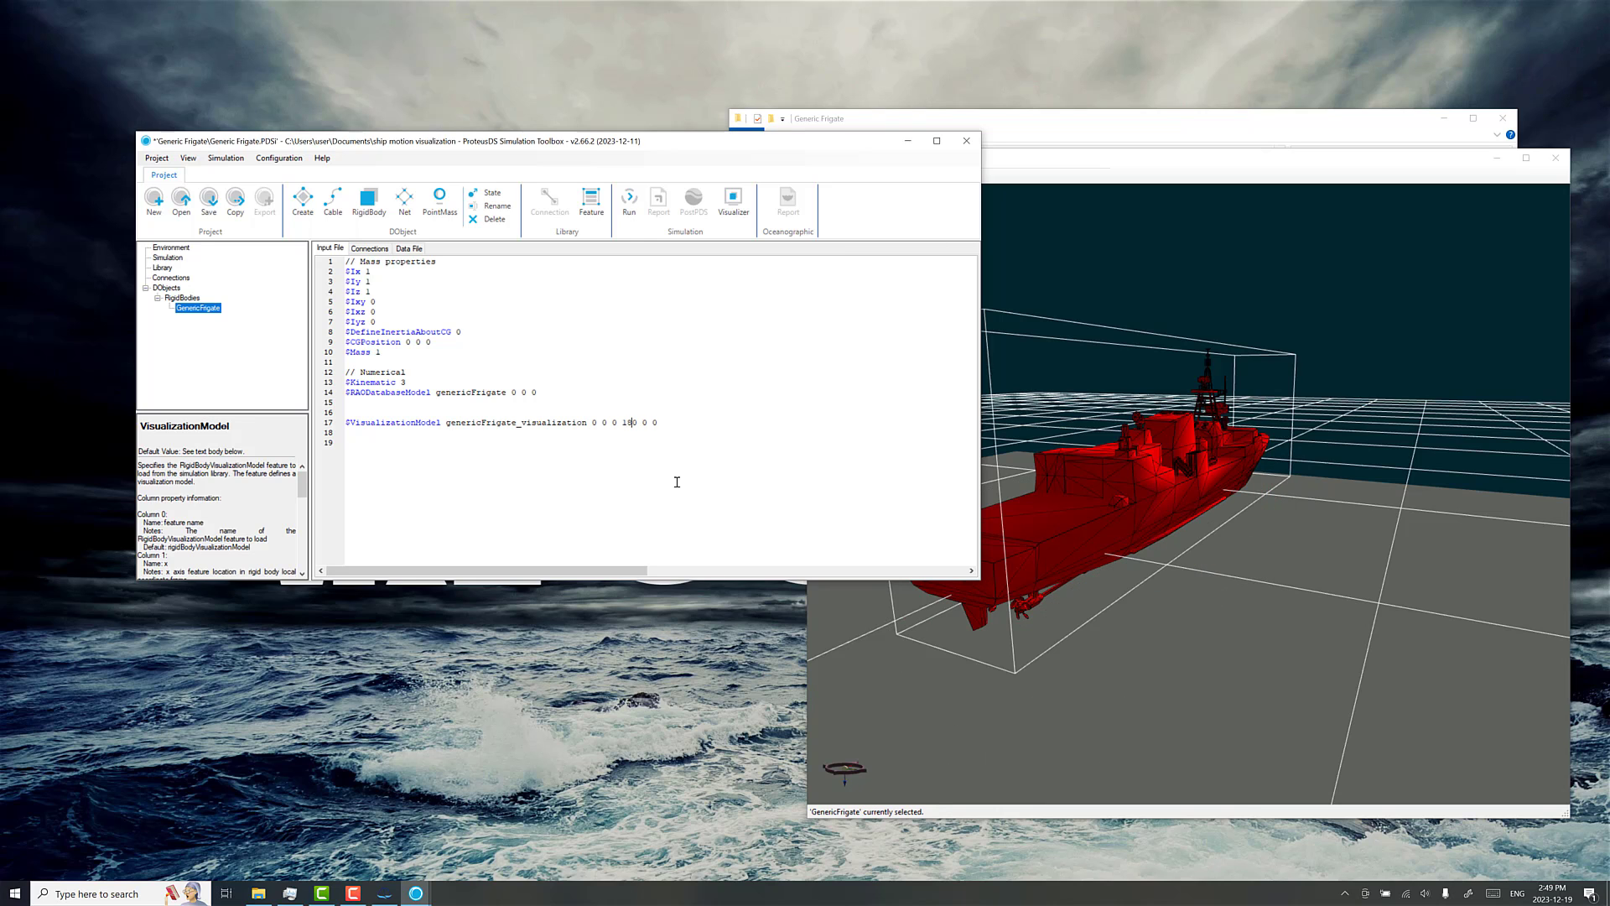
pyautogui.moveTo(1114, 572)
pyautogui.mouseDown()
pyautogui.moveTo(1426, 546)
pyautogui.moveTo(1124, 558)
pyautogui.mouseUp()
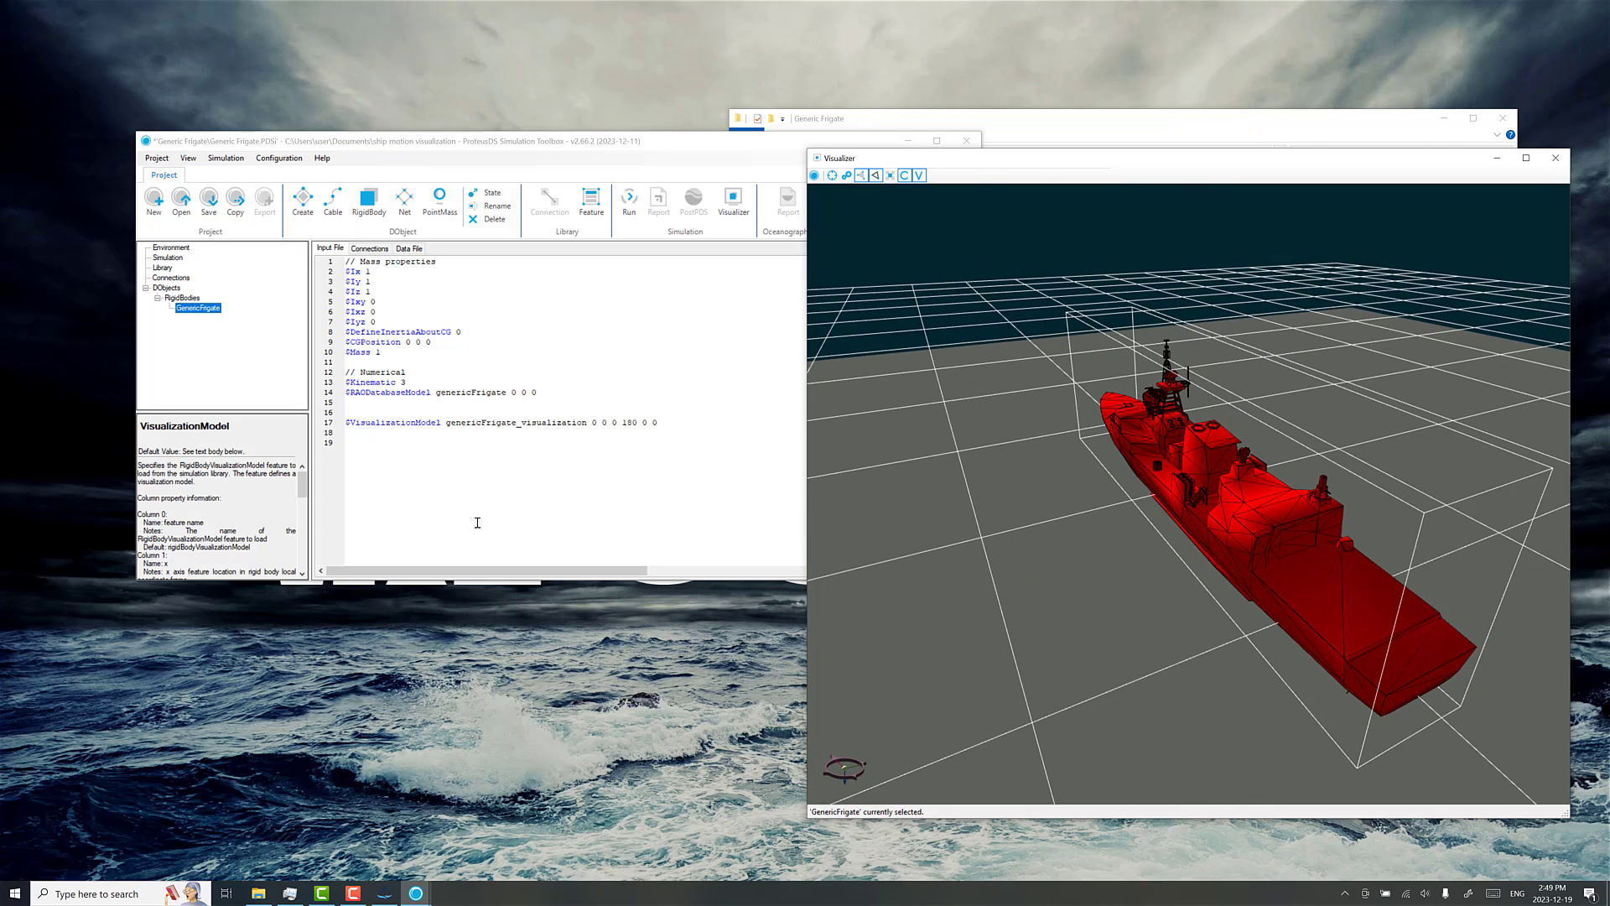
# Set WaveType to 1 (Airy) in the environment settings and insert the wave height, heading and period properties.
pyautogui.click(399, 471)
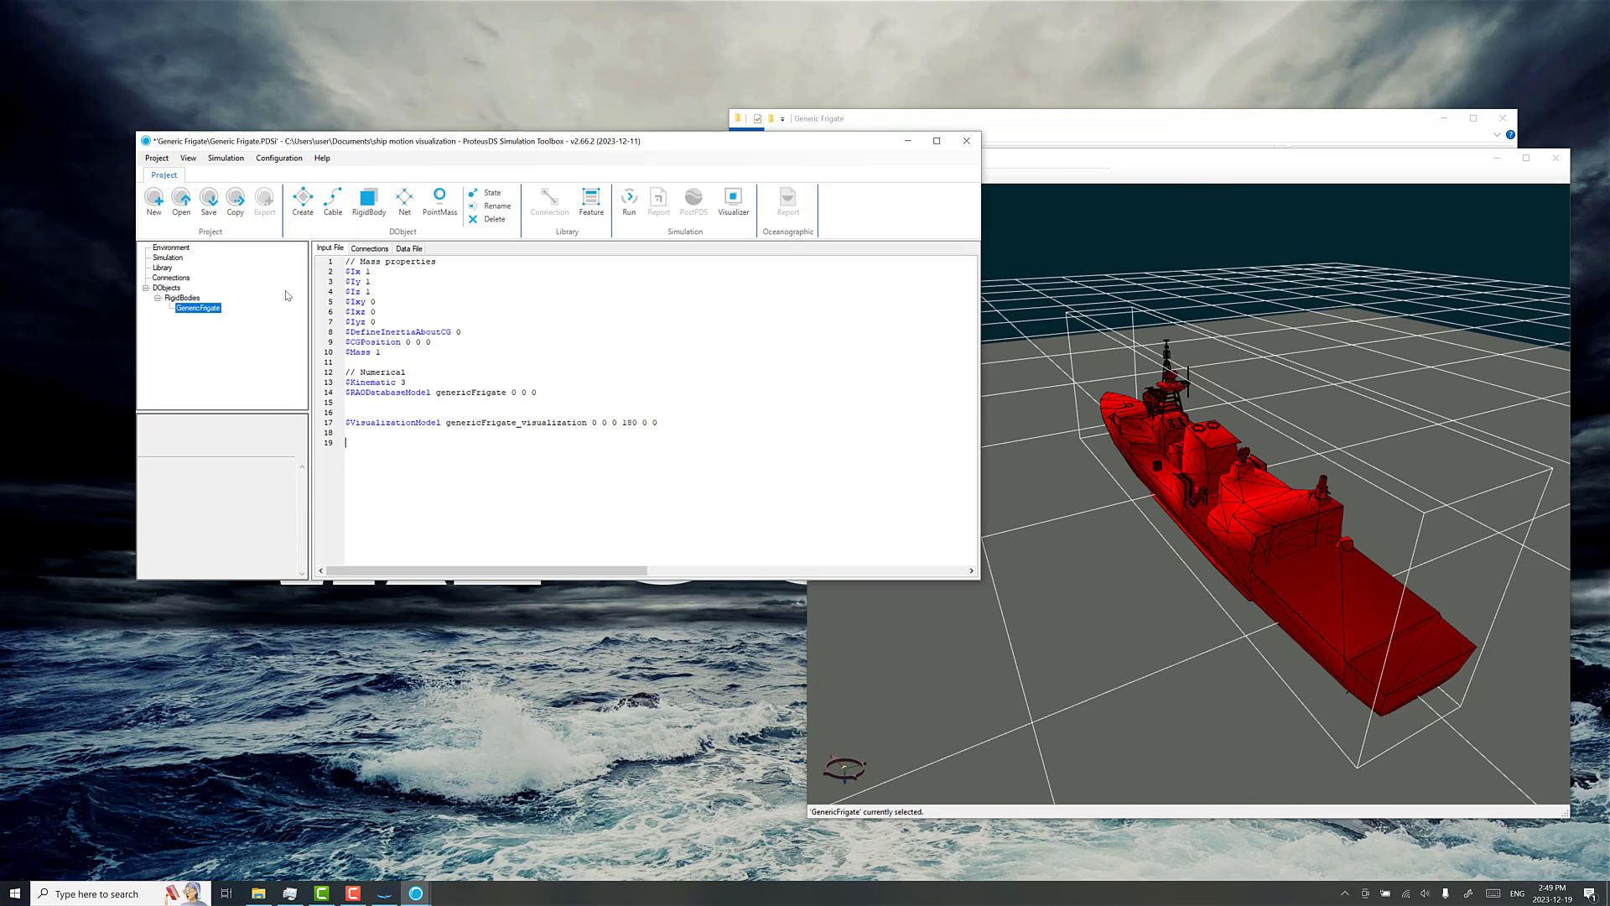
pyautogui.click(172, 259)
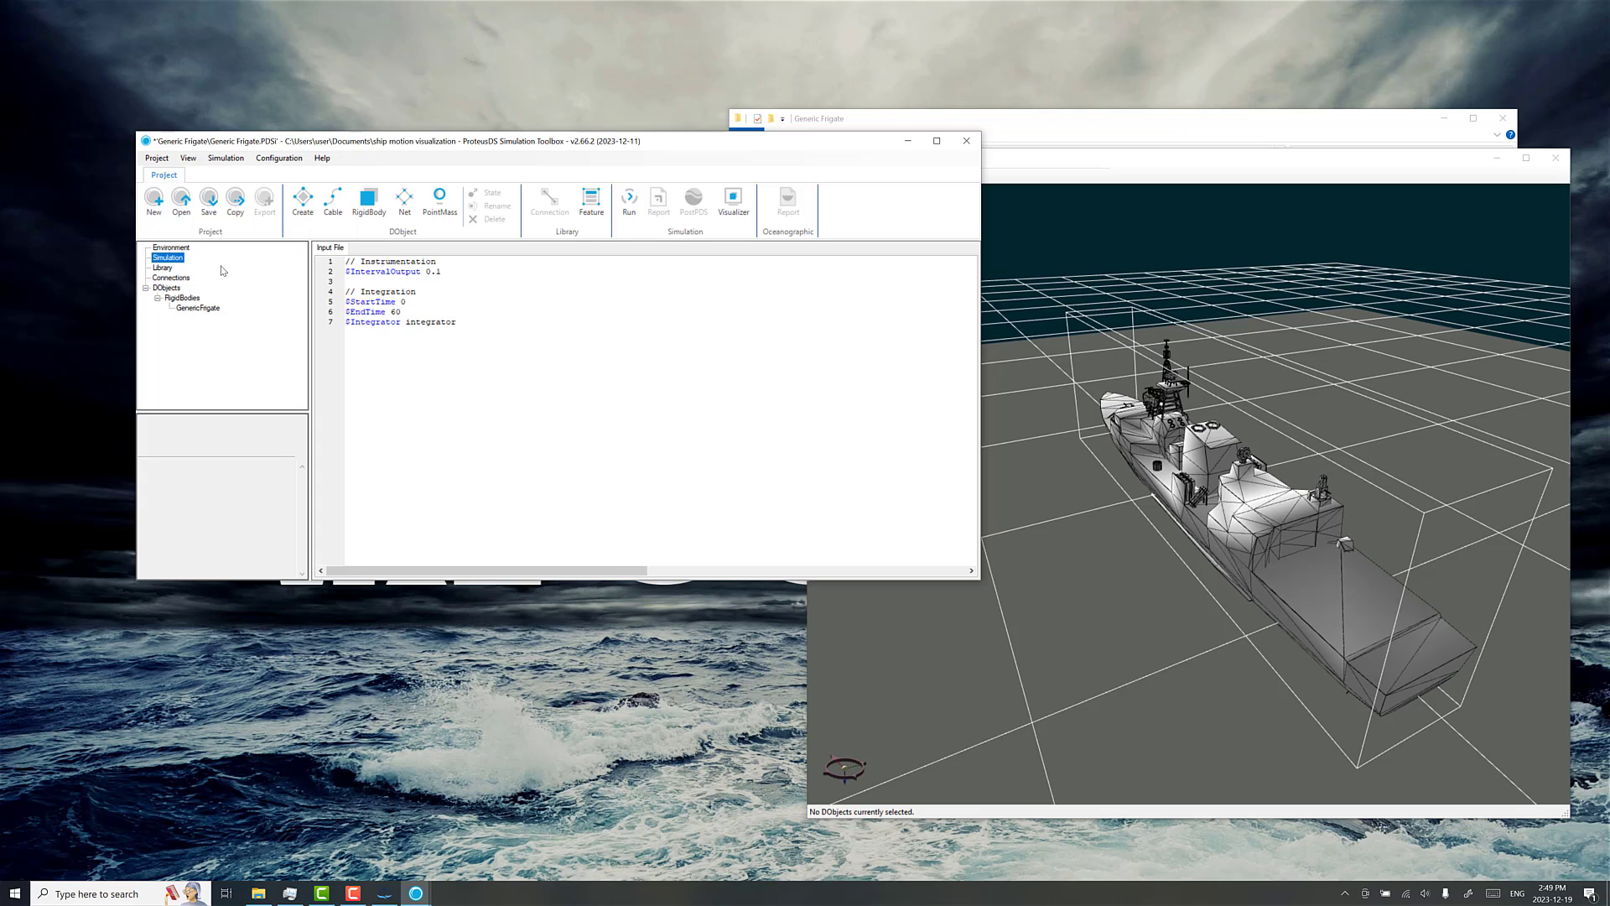
pyautogui.click(178, 248)
pyautogui.scroll(-2, 430, 521)
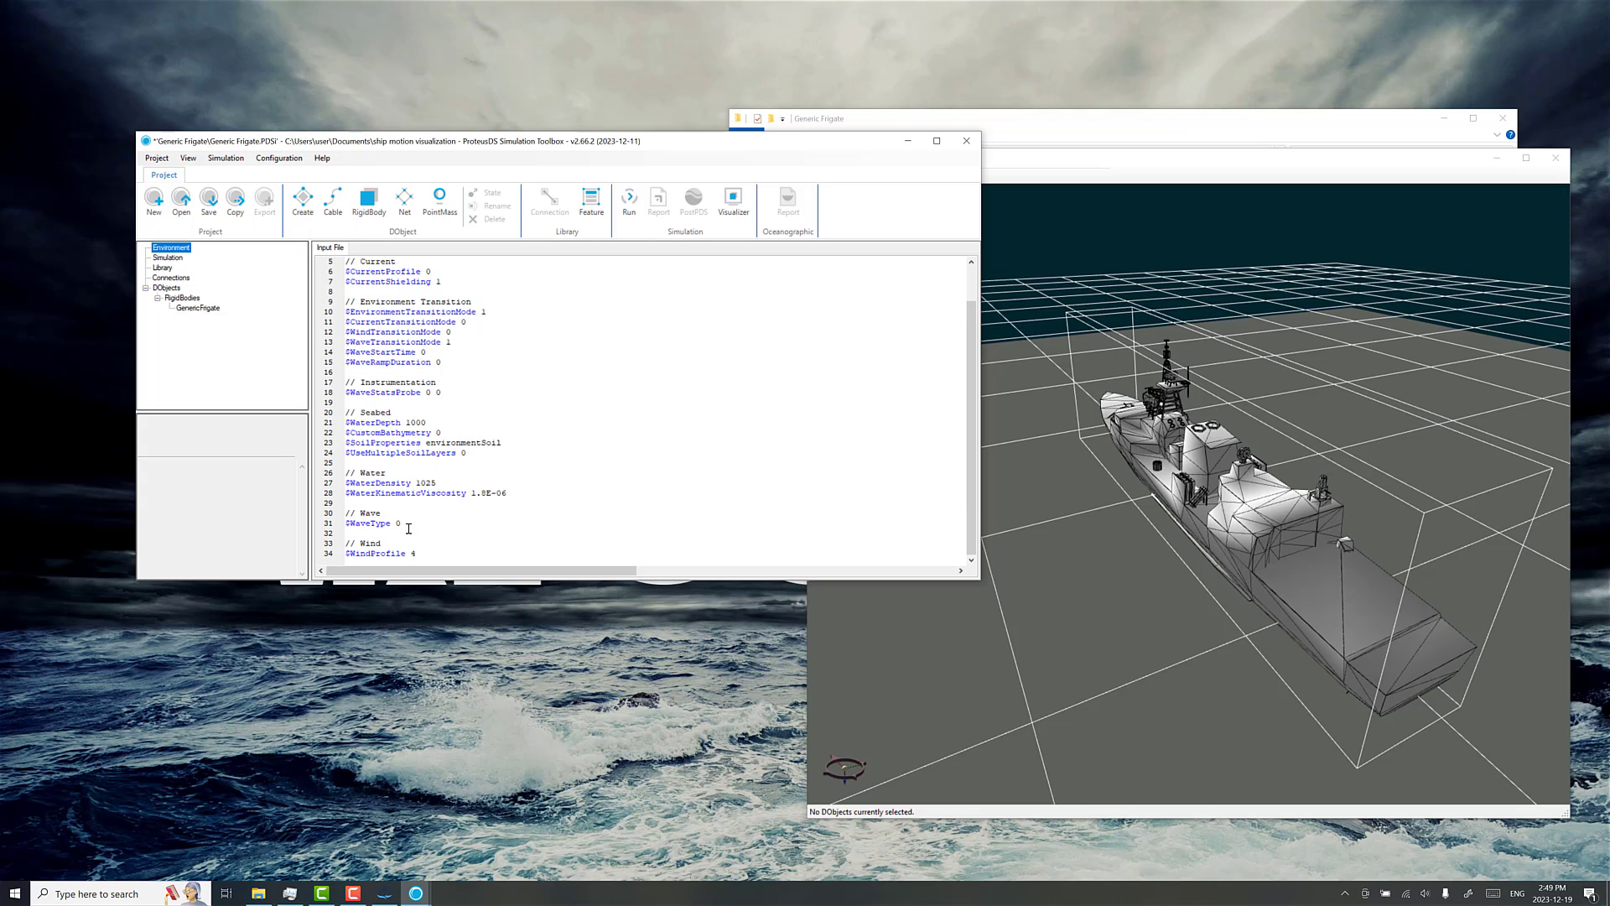
pyautogui.click(413, 525)
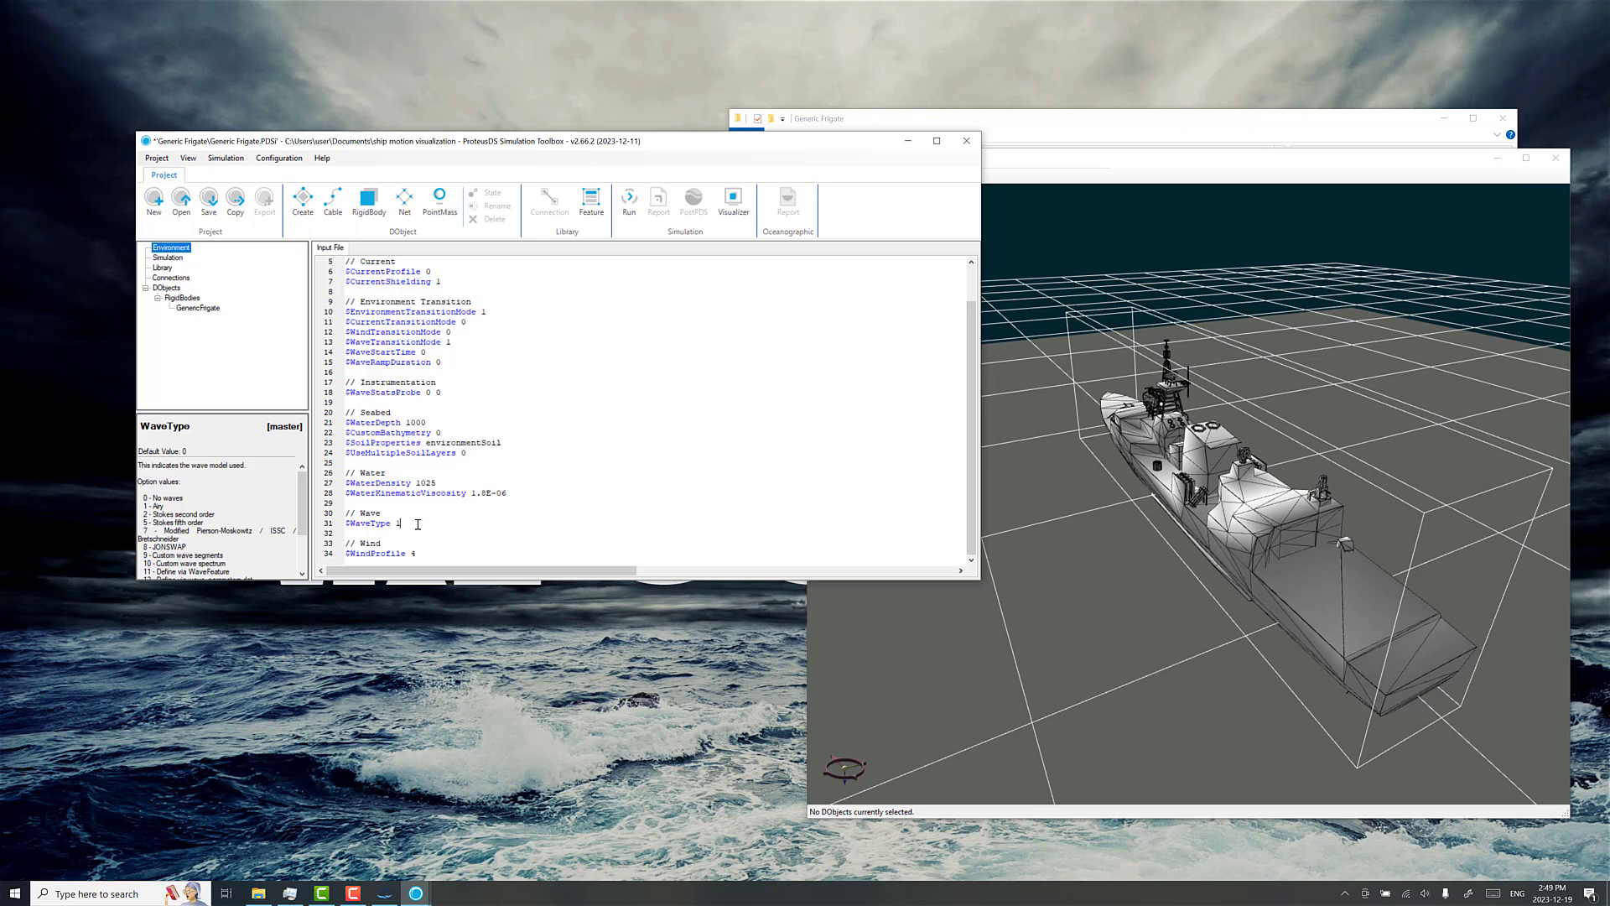
pyautogui.rightClick(394, 527)
pyautogui.click(438, 563)
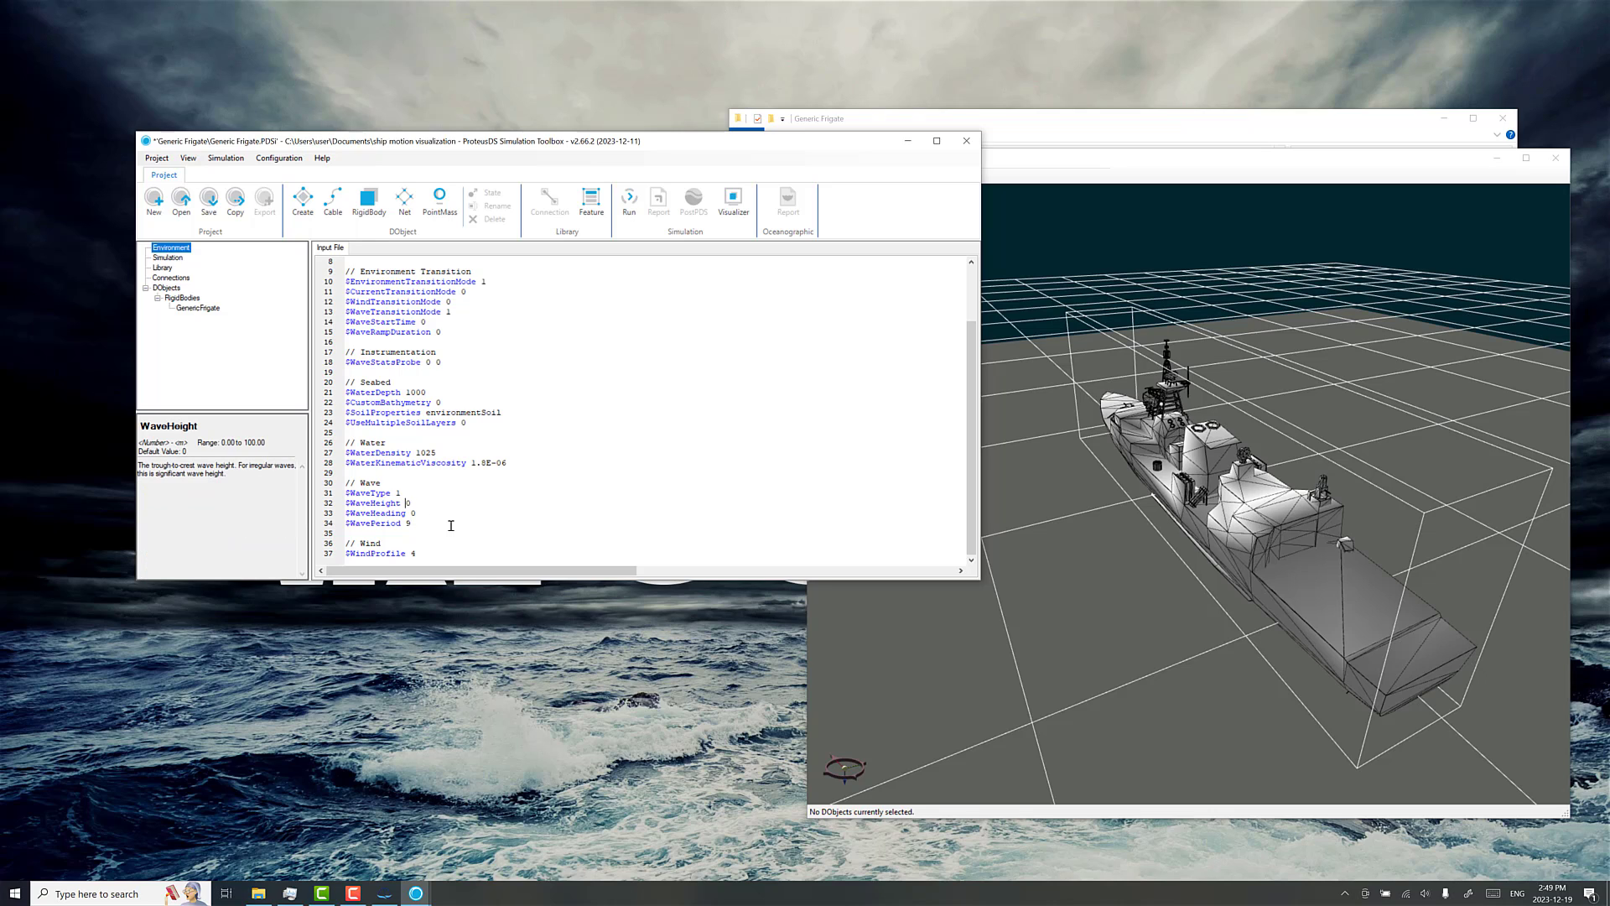
# Set the wave height to 2 m and the wave period to 15 s.
pyautogui.click(450, 525)
pyautogui.write('15')
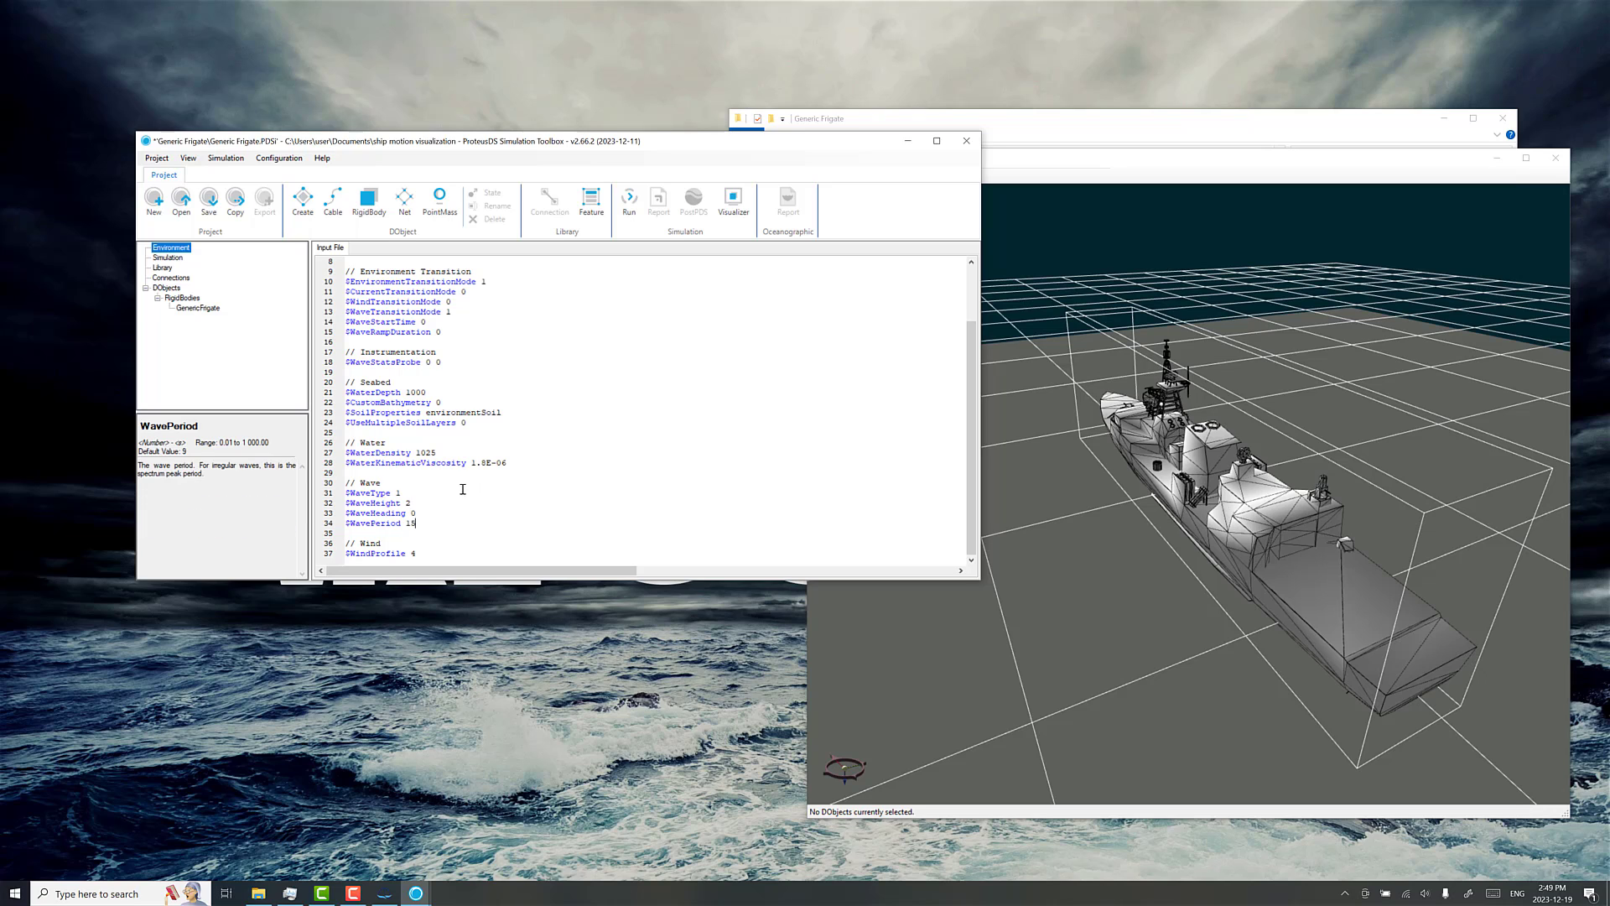
# Check the ship's orientation in the Visualizer against the wave direction and set the wave heading to 180 degrees.
pyautogui.click(414, 513)
pyautogui.moveTo(659, 141); pyautogui.dragTo(542, 107)
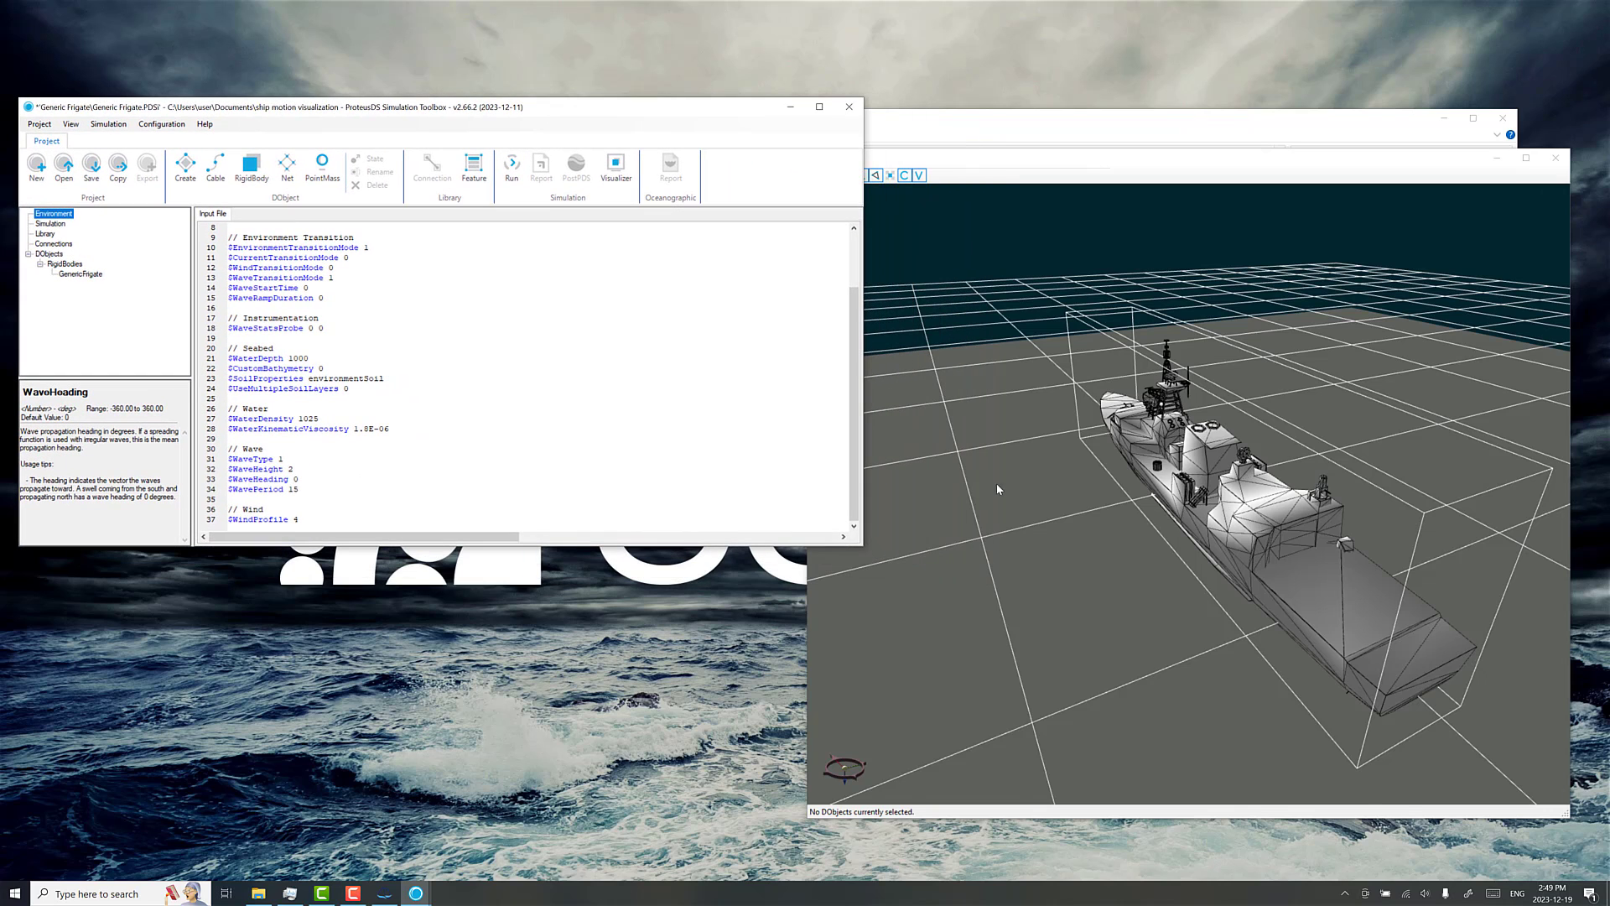
pyautogui.moveTo(995, 489); pyautogui.dragTo(977, 485)
pyautogui.moveTo(1072, 641); pyautogui.dragTo(817, 715)
pyautogui.moveTo(982, 685); pyautogui.dragTo(986, 625)
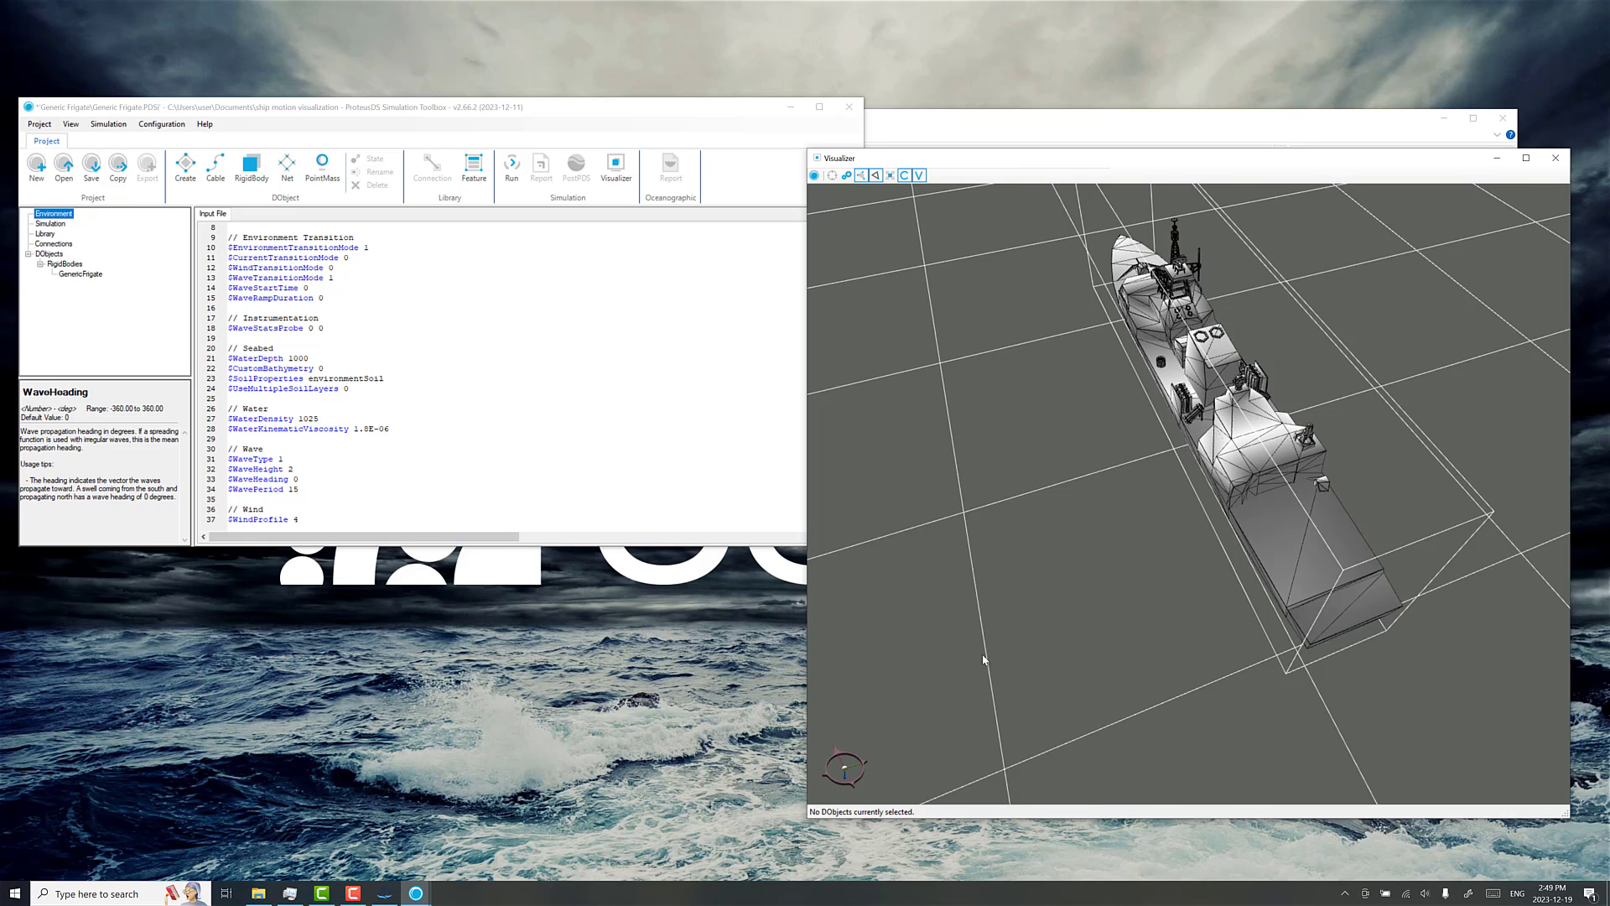
pyautogui.moveTo(1018, 658); pyautogui.dragTo(996, 593)
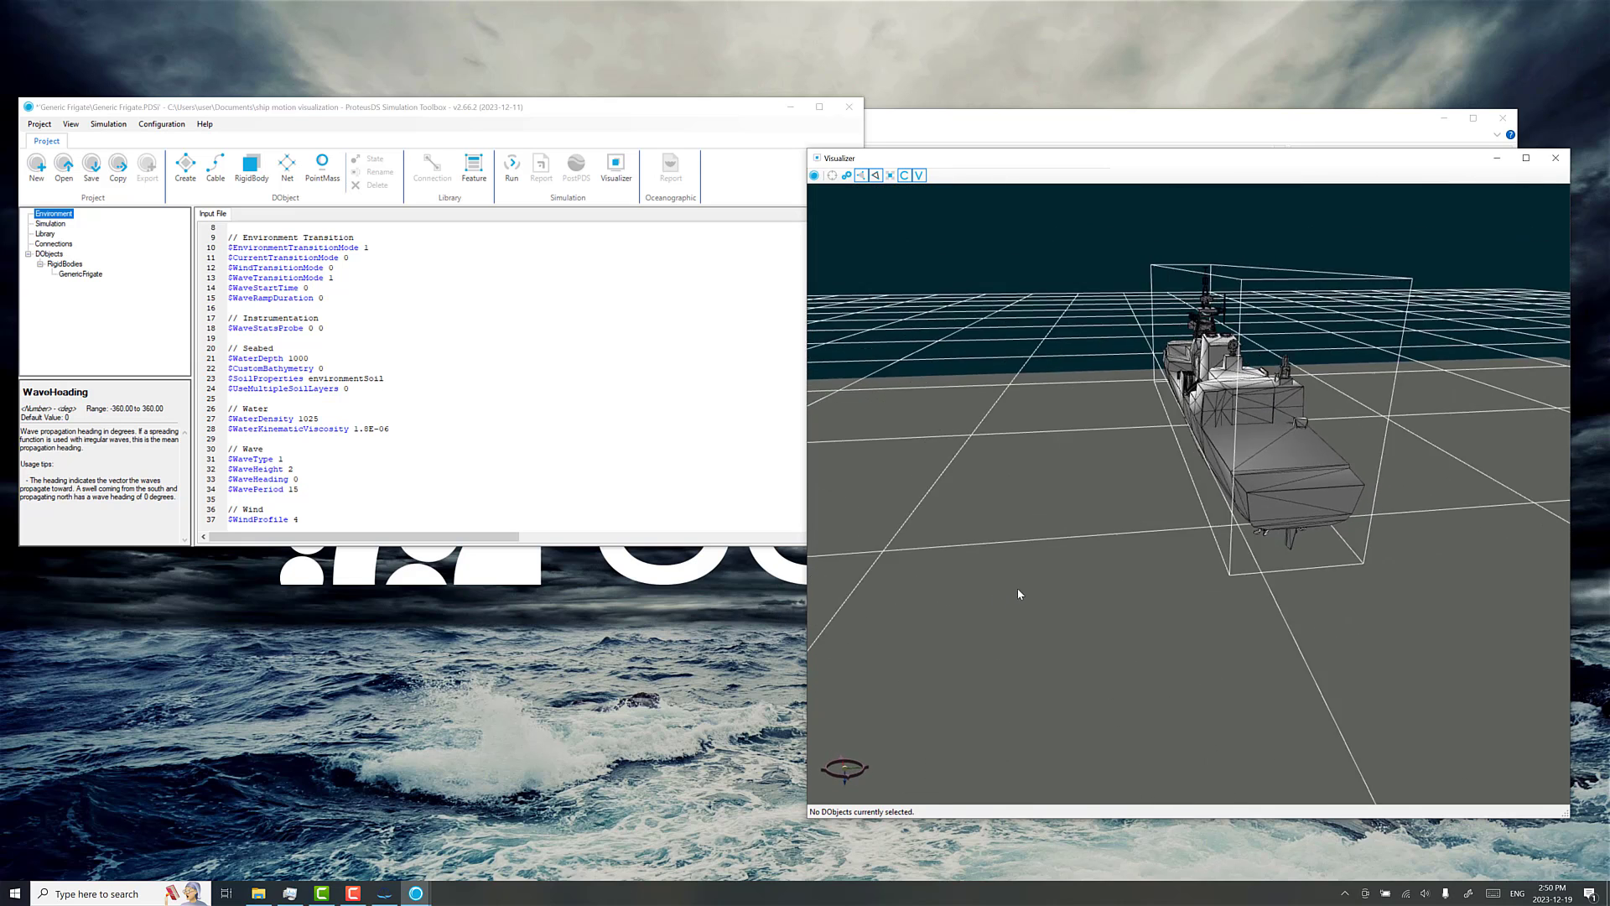
pyautogui.moveTo(1020, 594); pyautogui.dragTo(758, 490)
pyautogui.click(334, 457)
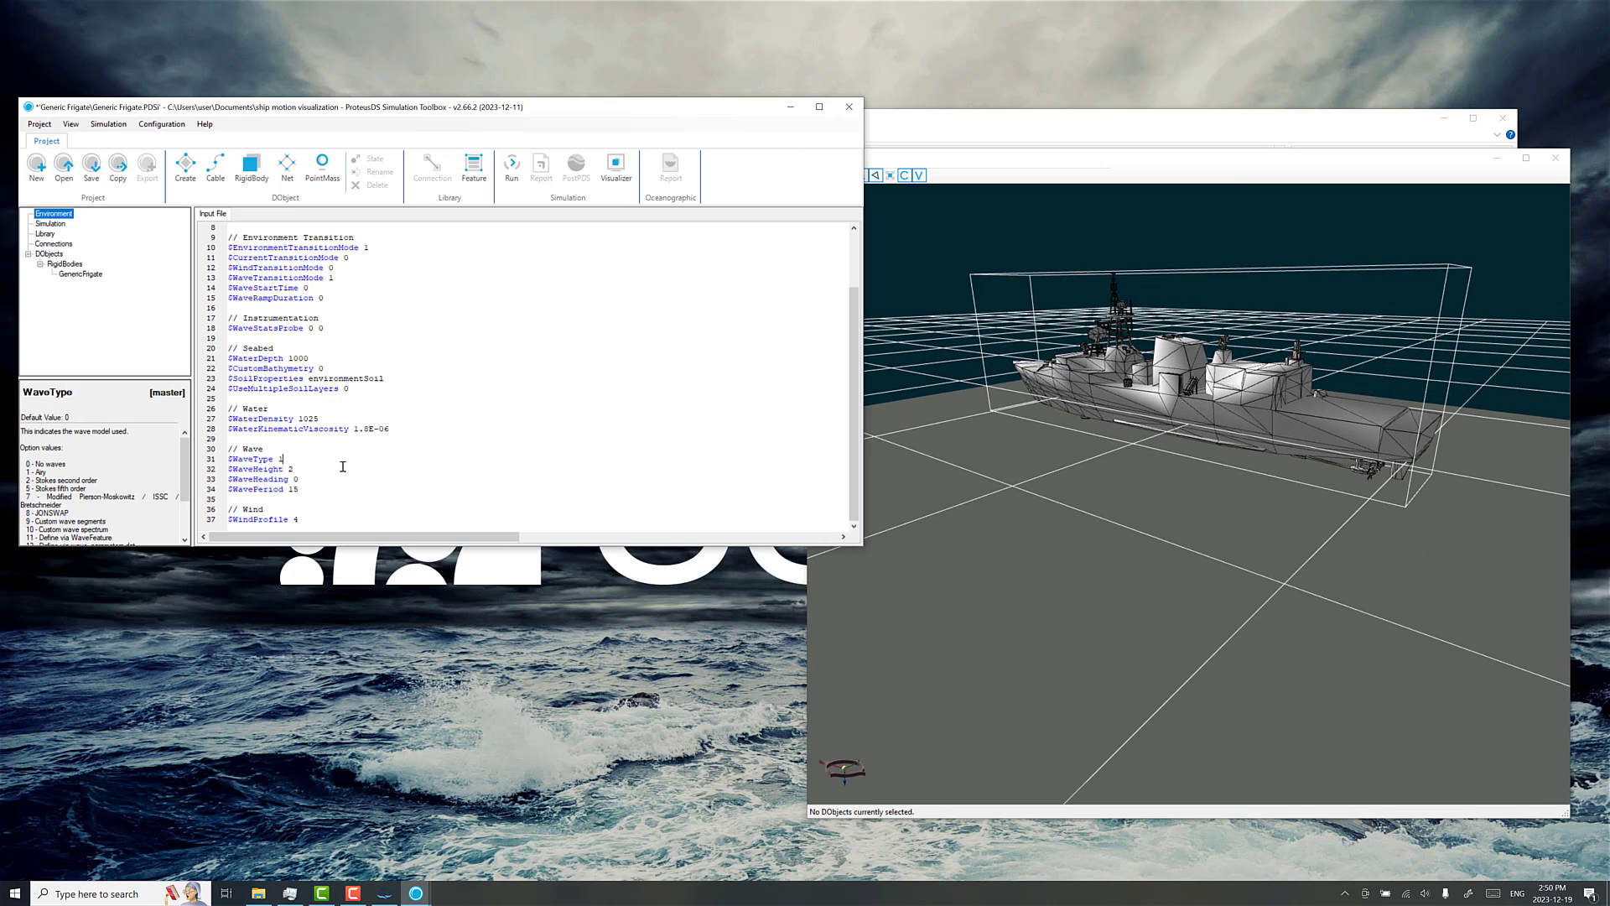
pyautogui.click(295, 479)
pyautogui.write('18')
# Save the project, run the simulation and open its results in PostPDS.
pyautogui.moveTo(916, 605); pyautogui.dragTo(854, 681)
pyautogui.click(349, 472)
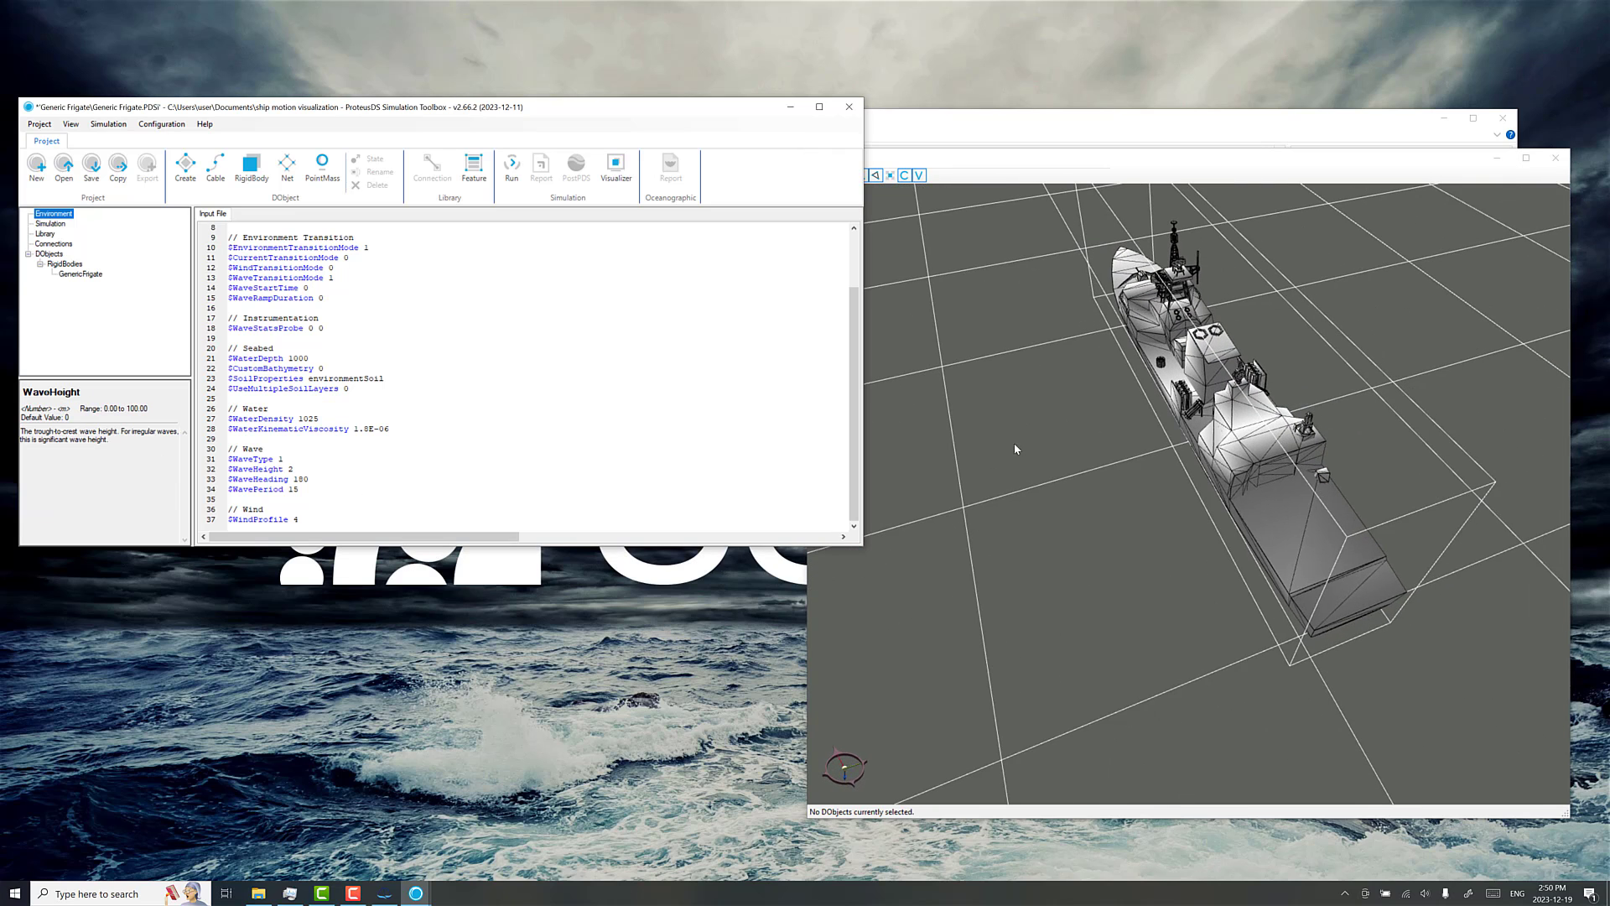
pyautogui.moveTo(1021, 448); pyautogui.dragTo(887, 432)
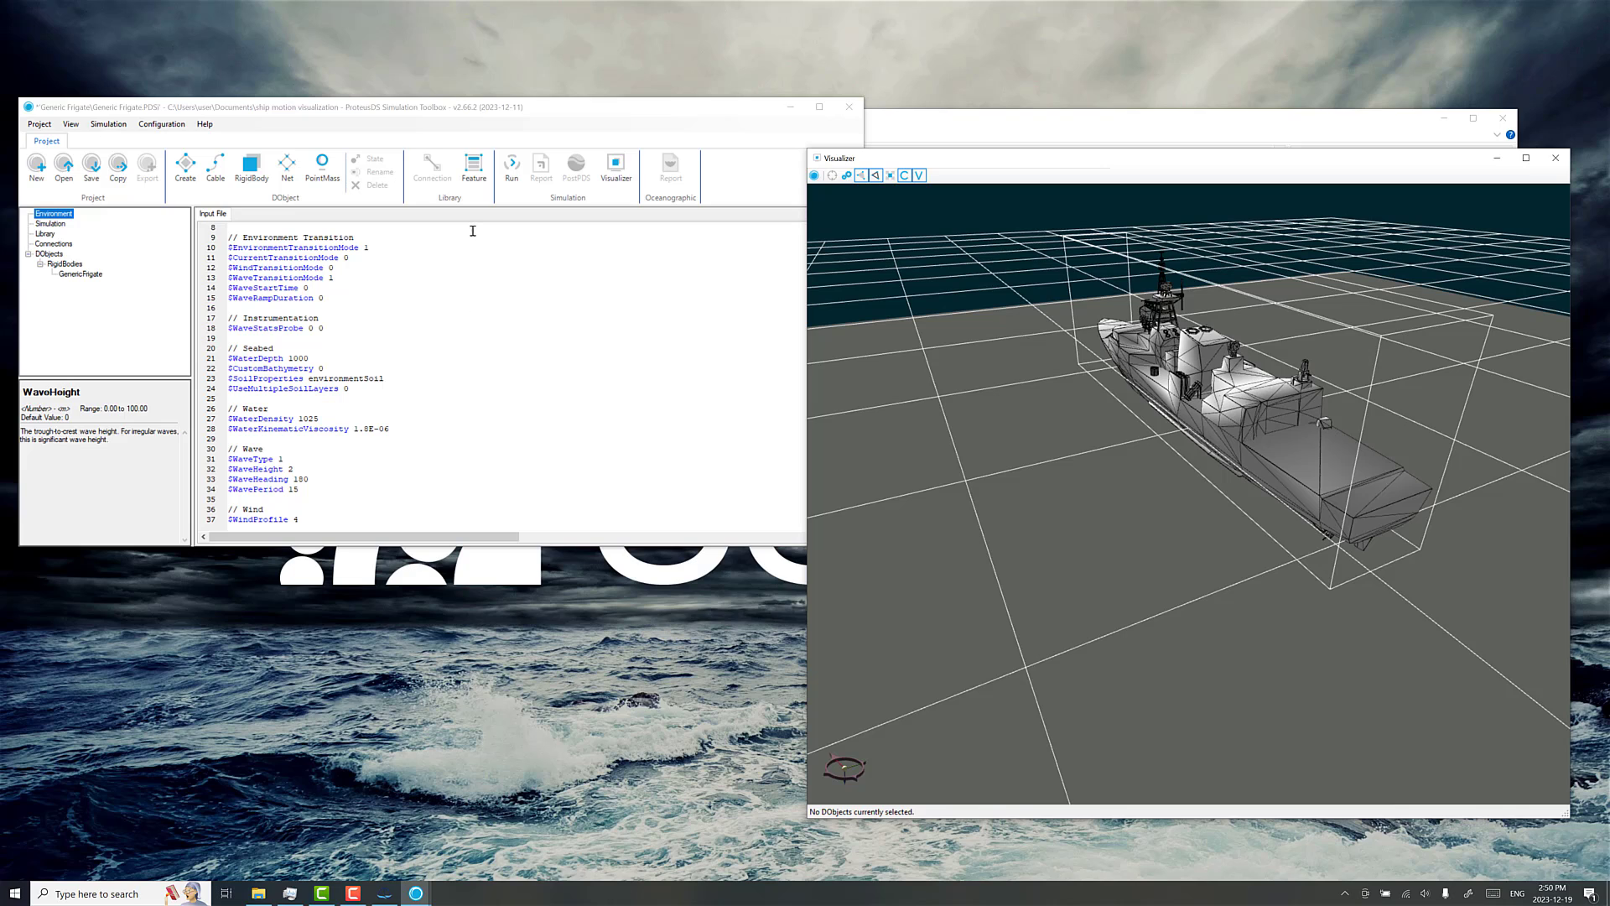
pyautogui.click(512, 176)
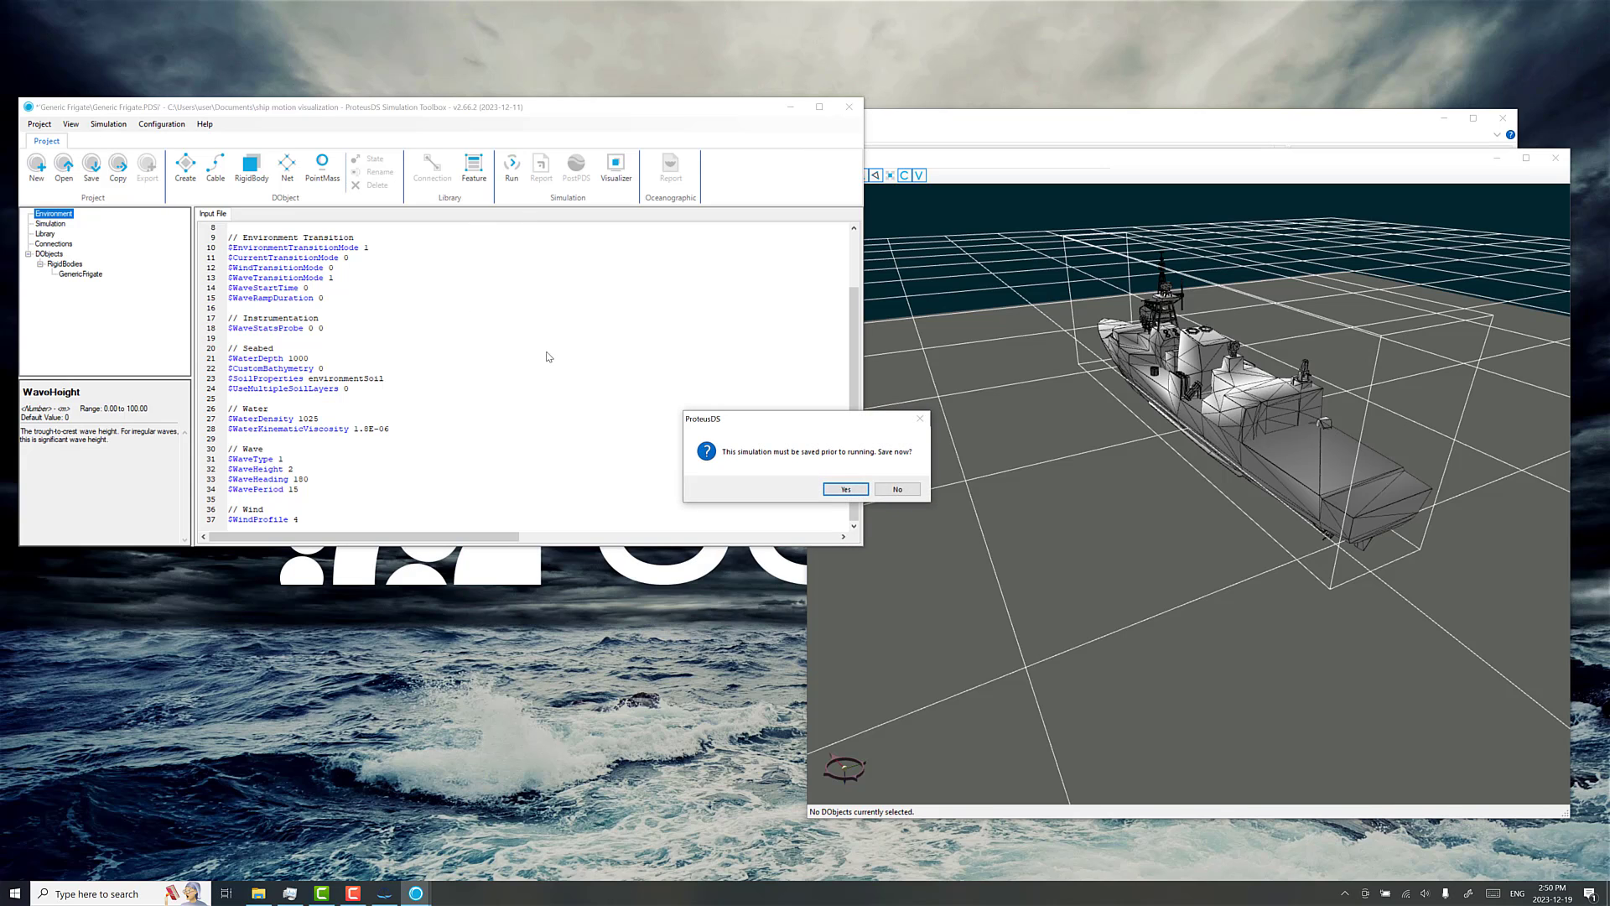
pyautogui.click(855, 492)
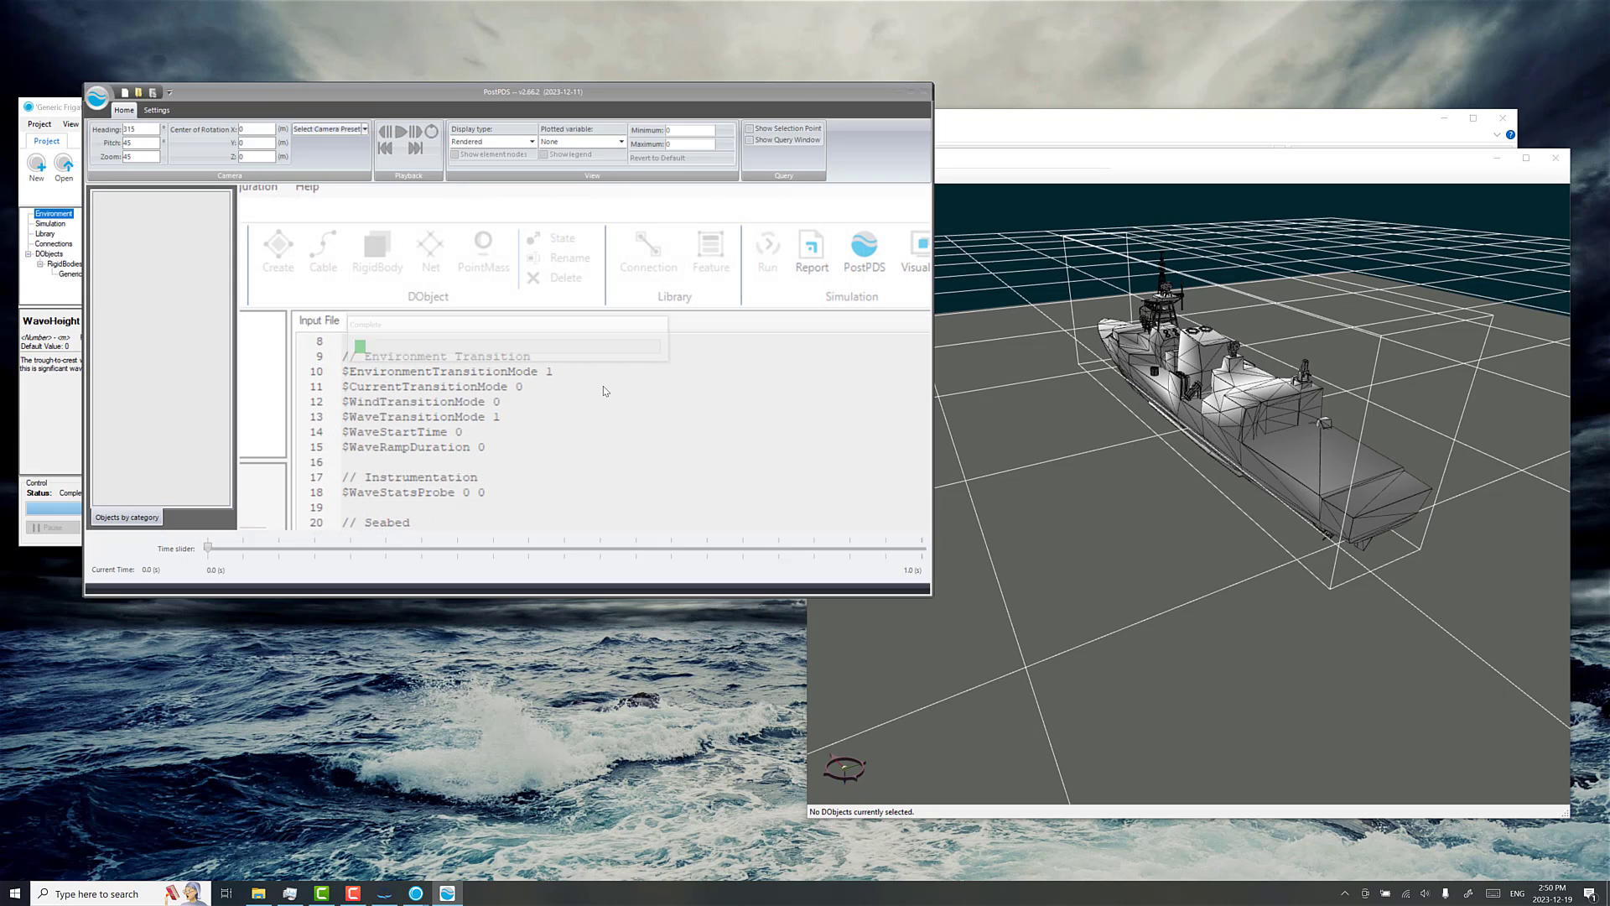
pyautogui.click(552, 471)
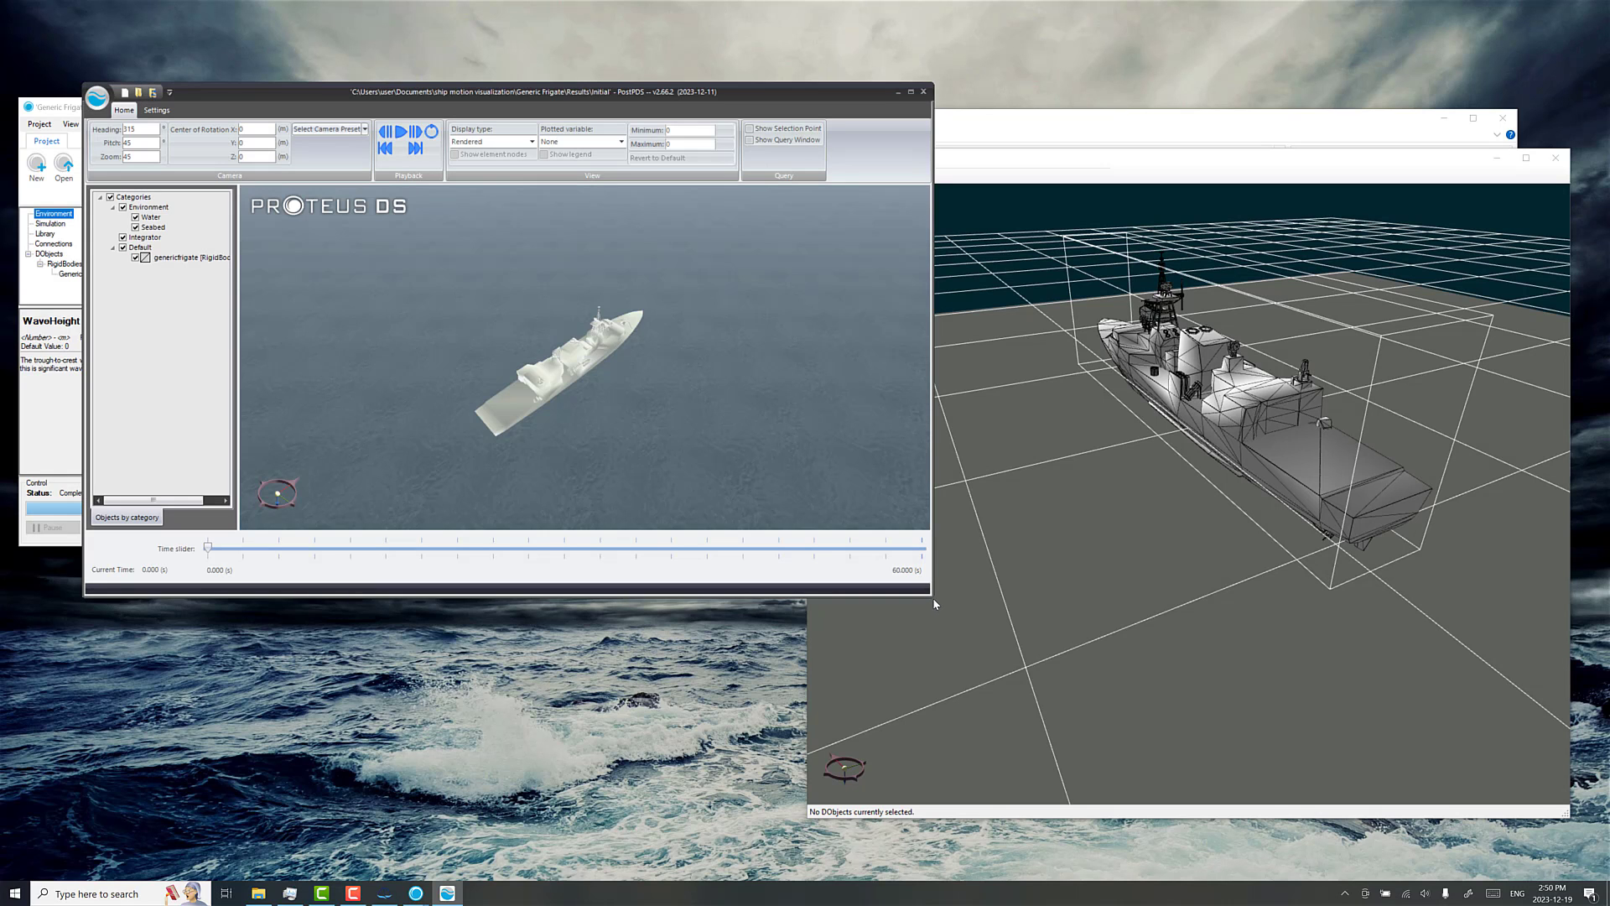
# Close the Visualizer, enlarge the PostPDS window and bring the ship into a close side view.
pyautogui.click(1557, 159)
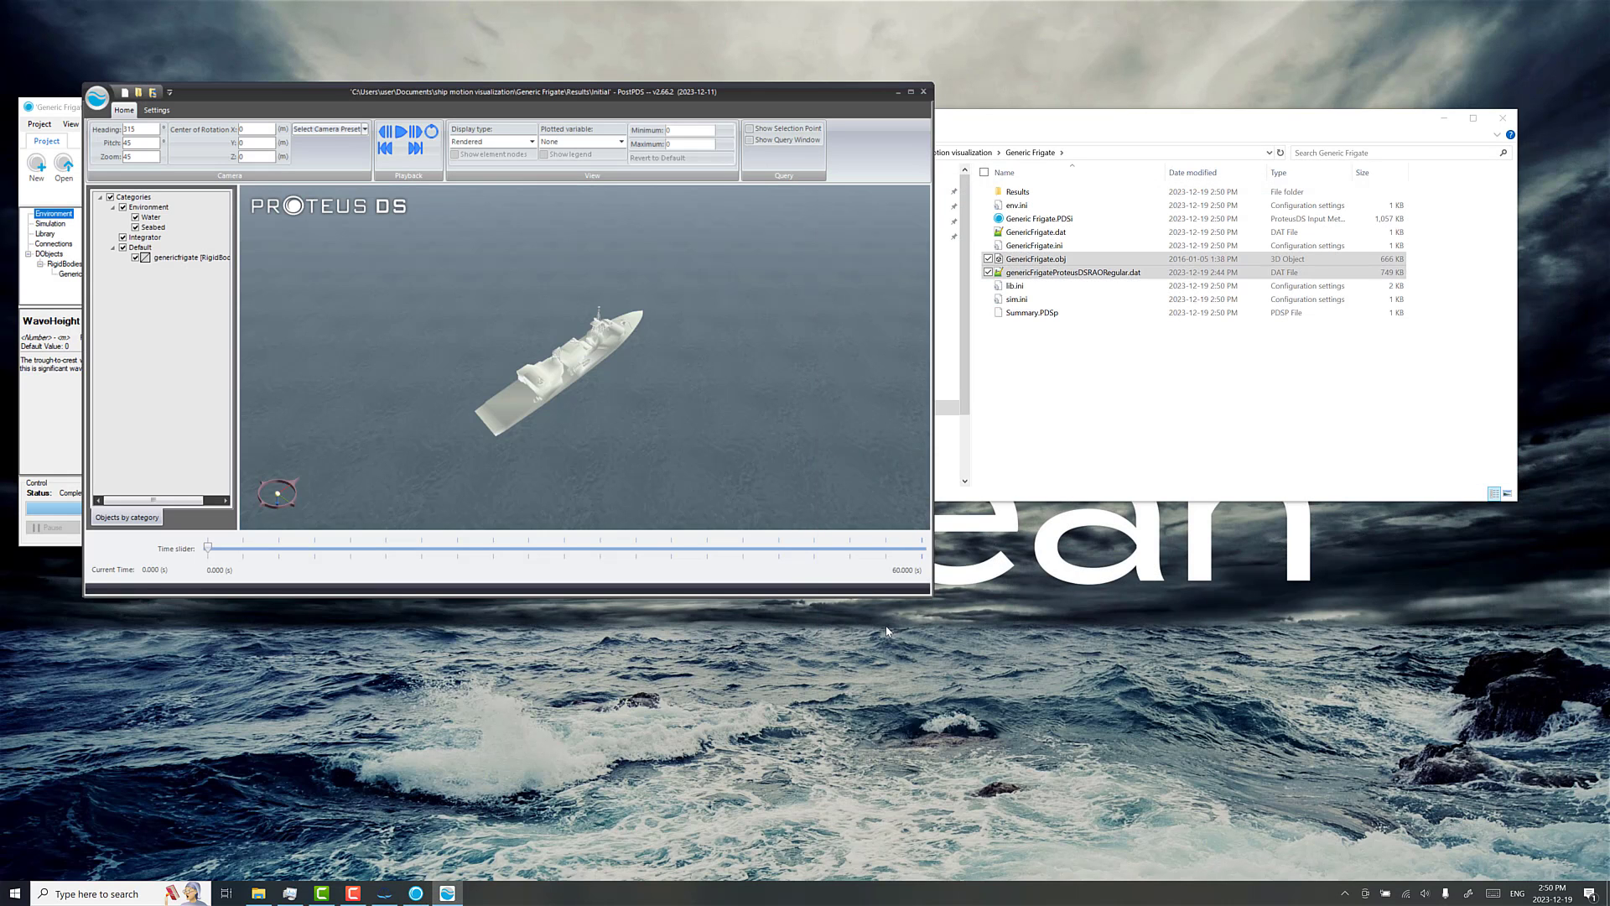
pyautogui.moveTo(931, 605)
pyautogui.mouseDown()
pyautogui.moveTo(1355, 723)
pyautogui.moveTo(1474, 792)
pyautogui.moveTo(1474, 822)
pyautogui.mouseUp()
pyautogui.moveTo(838, 538); pyautogui.dragTo(1030, 476)
pyautogui.scroll(3, 910, 444)
pyautogui.scroll(3, 910, 445)
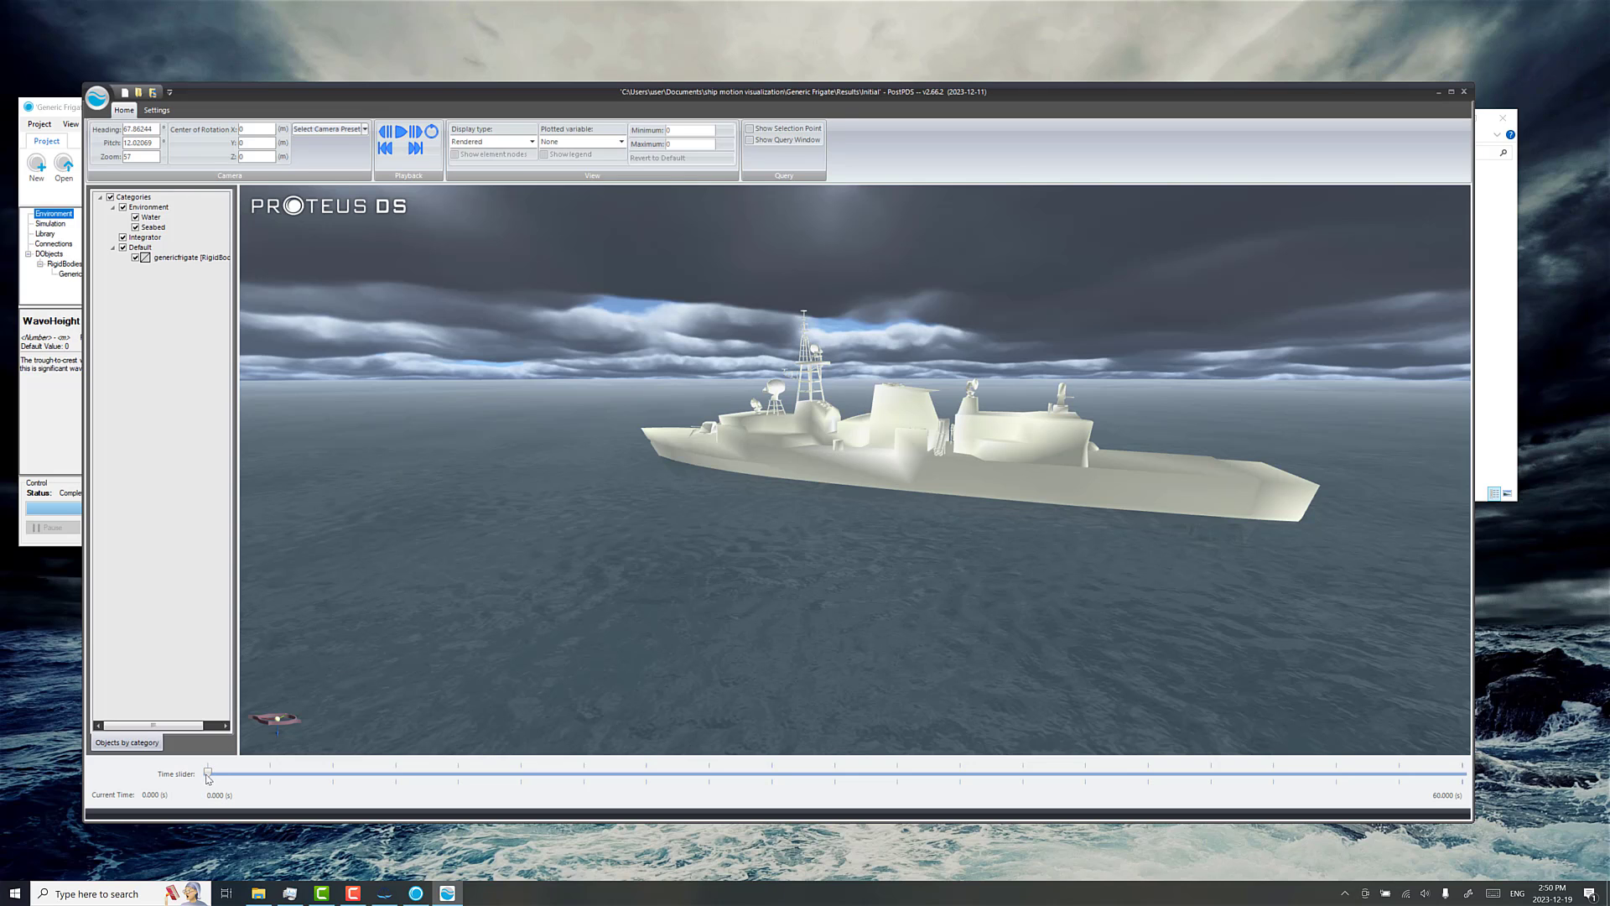
# Scrub through the simulation results to 58.9 s and examine the ship from its side, stern and bow.
pyautogui.moveTo(209, 776); pyautogui.dragTo(1439, 709)
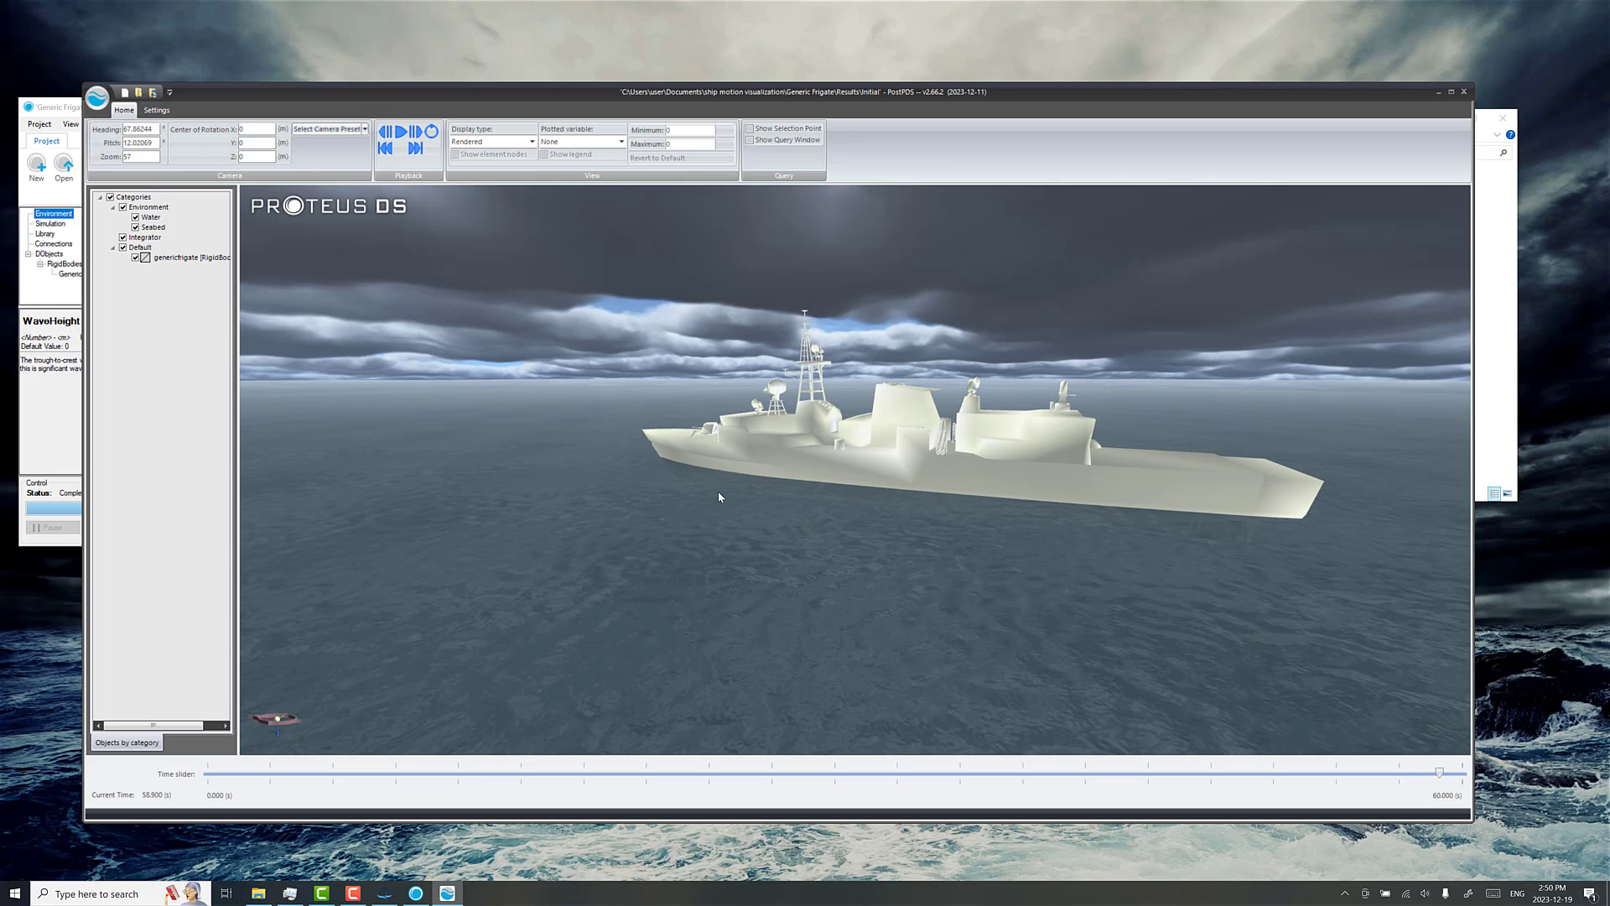
pyautogui.moveTo(718, 491); pyautogui.dragTo(746, 479)
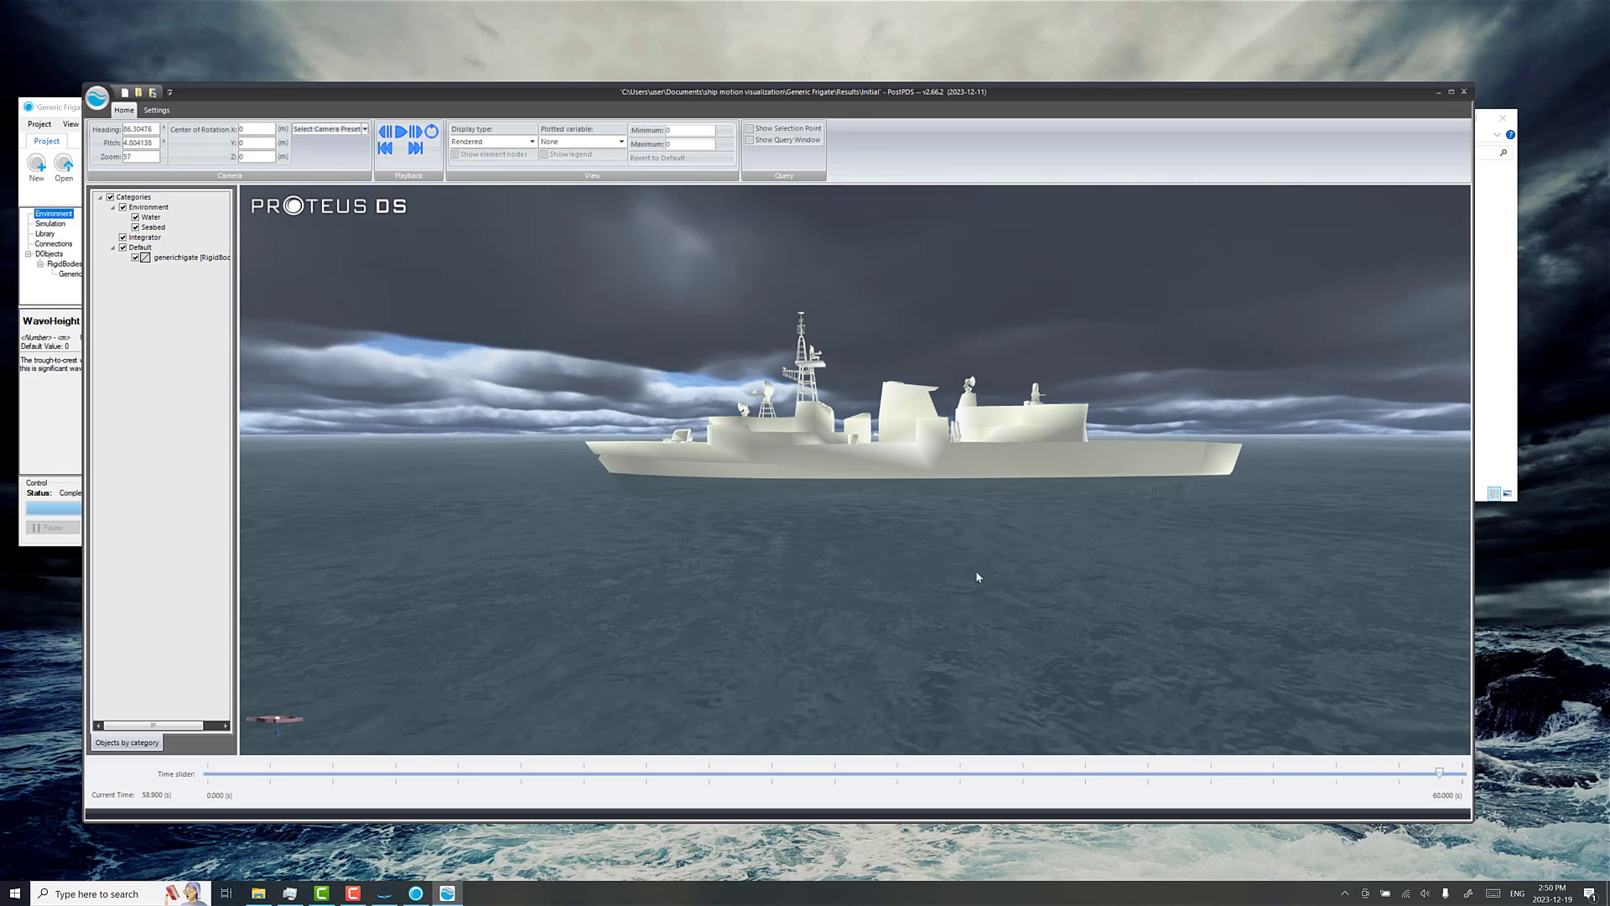
pyautogui.moveTo(870, 476); pyautogui.dragTo(758, 528)
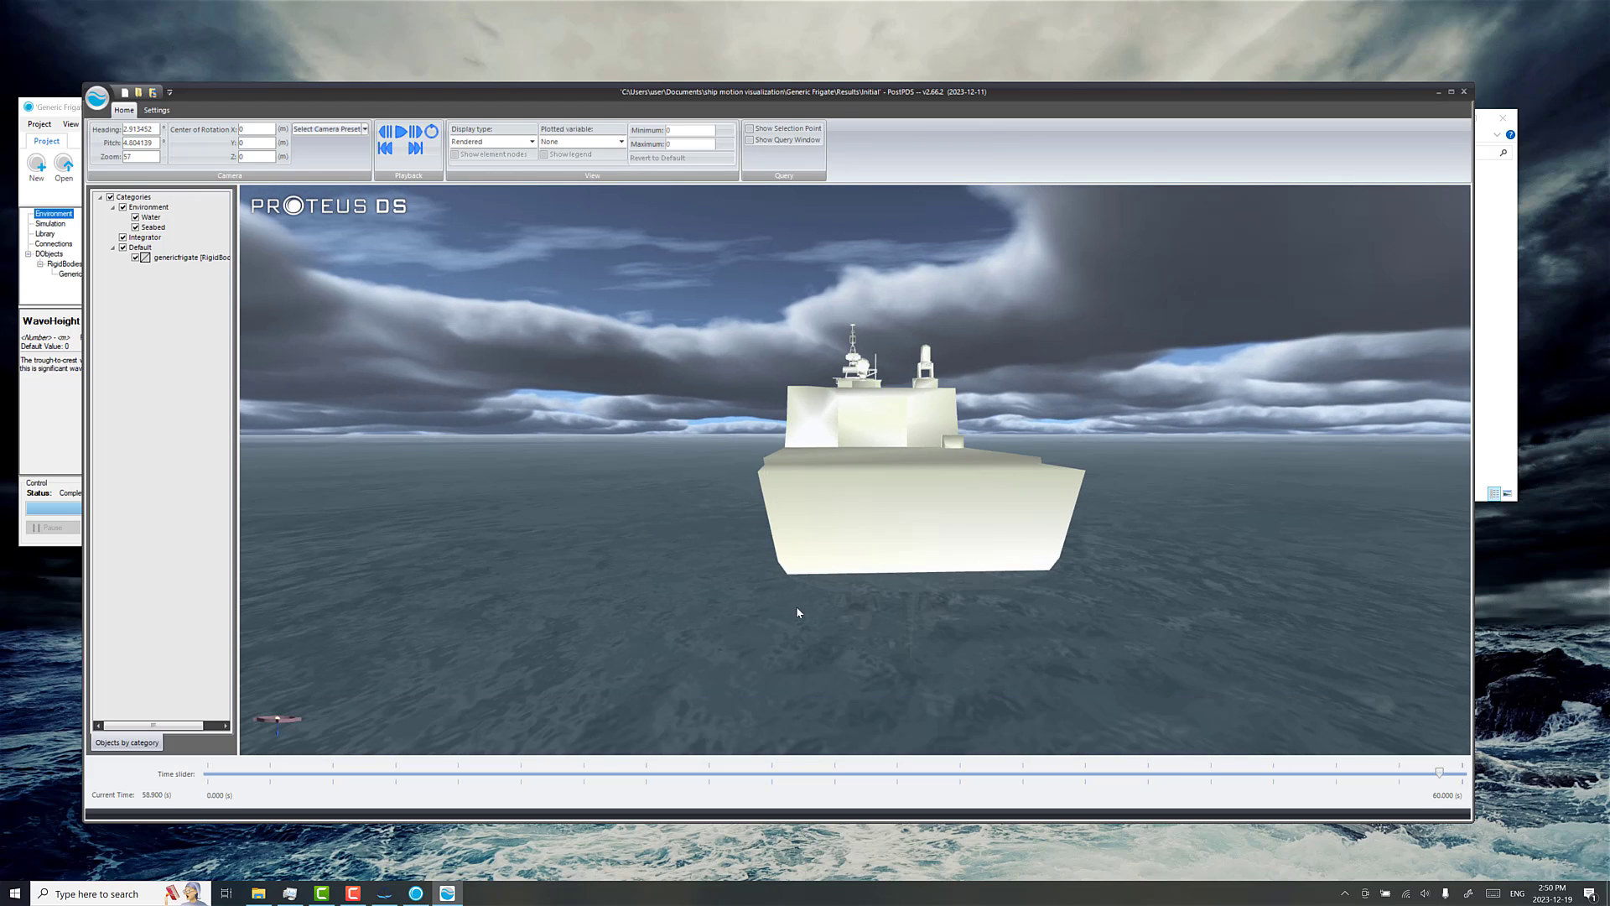
pyautogui.moveTo(869, 610); pyautogui.dragTo(771, 471)
pyautogui.moveTo(894, 527); pyautogui.dragTo(707, 545)
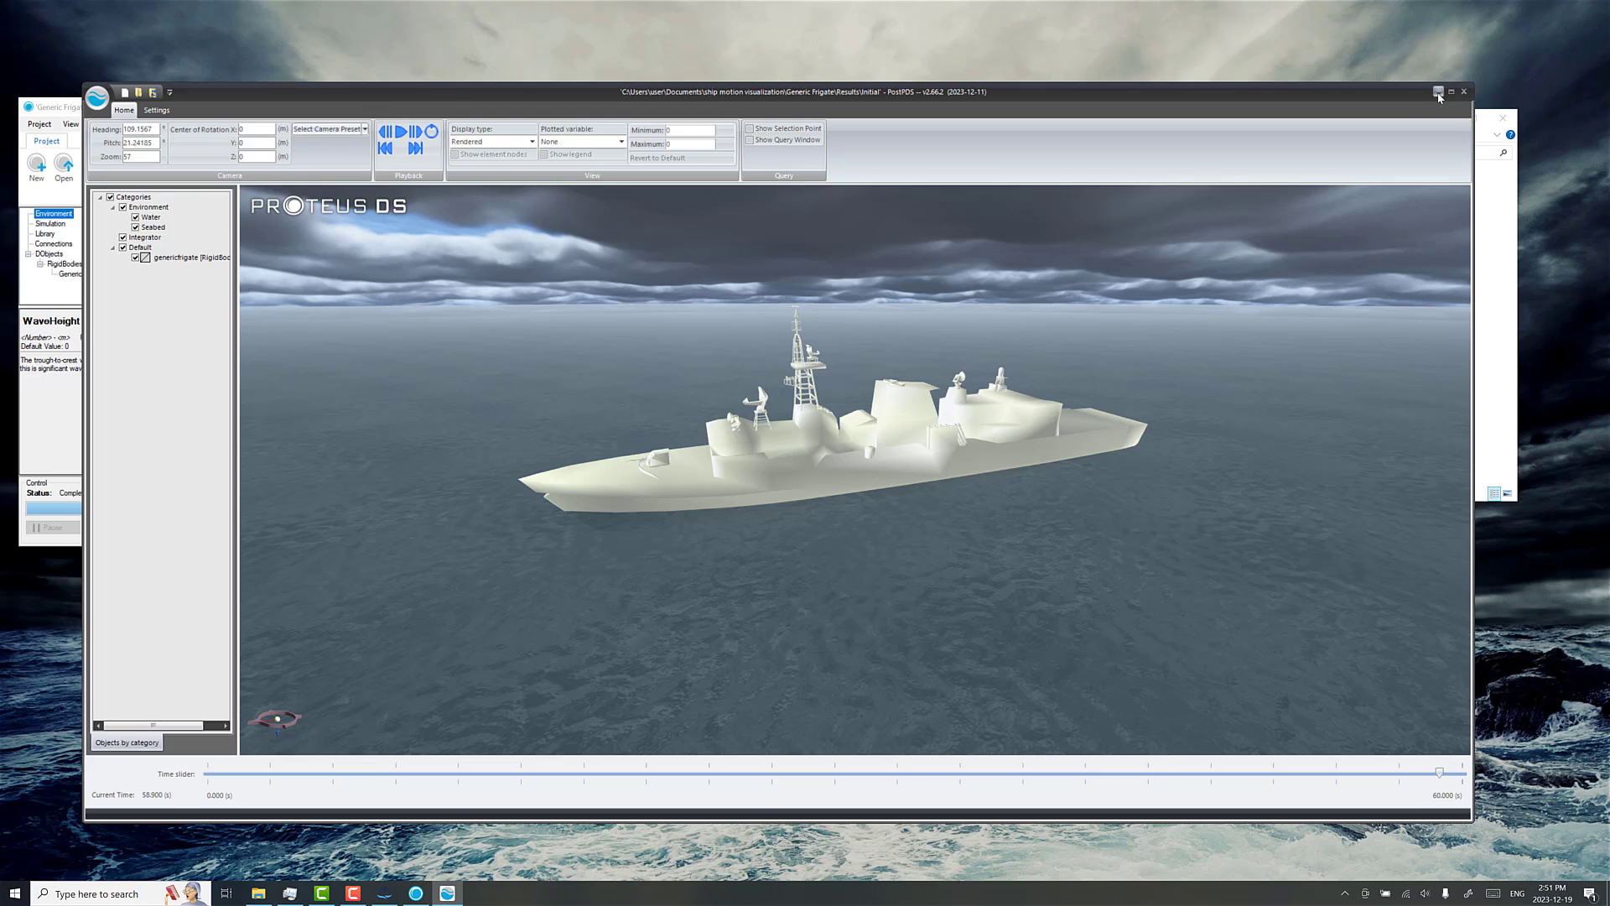
# Move PostPDS aside, return to the Simulation Toolbox and reset the completed simulation.
pyautogui.moveTo(1417, 90); pyautogui.dragTo(1435, 33)
pyautogui.click(90, 114)
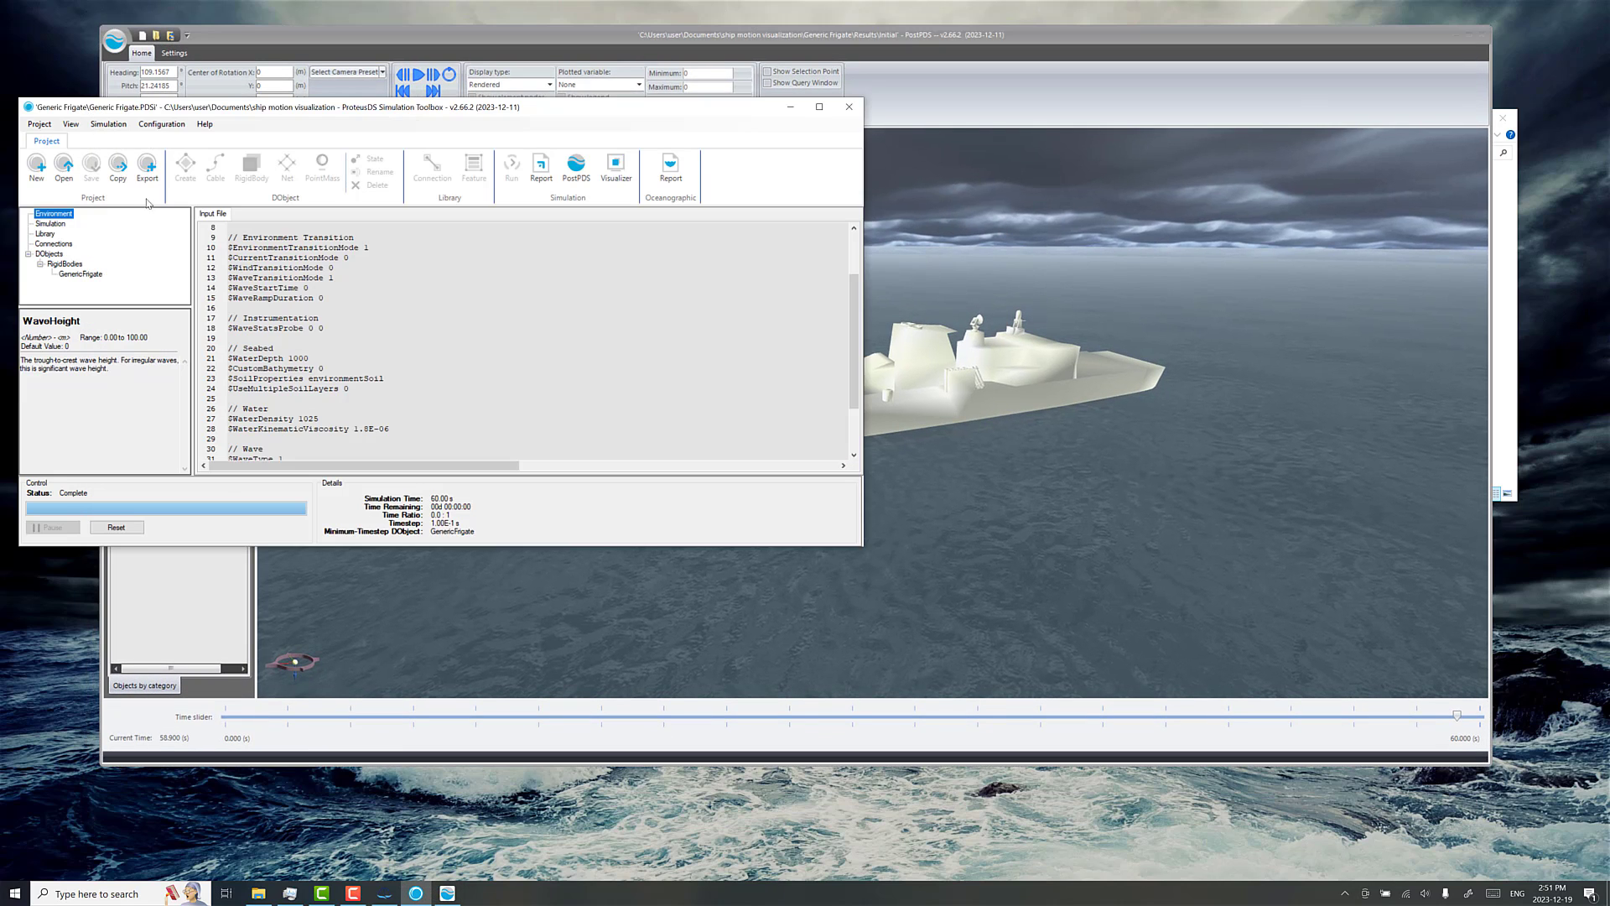
pyautogui.click(117, 527)
pyautogui.click(821, 493)
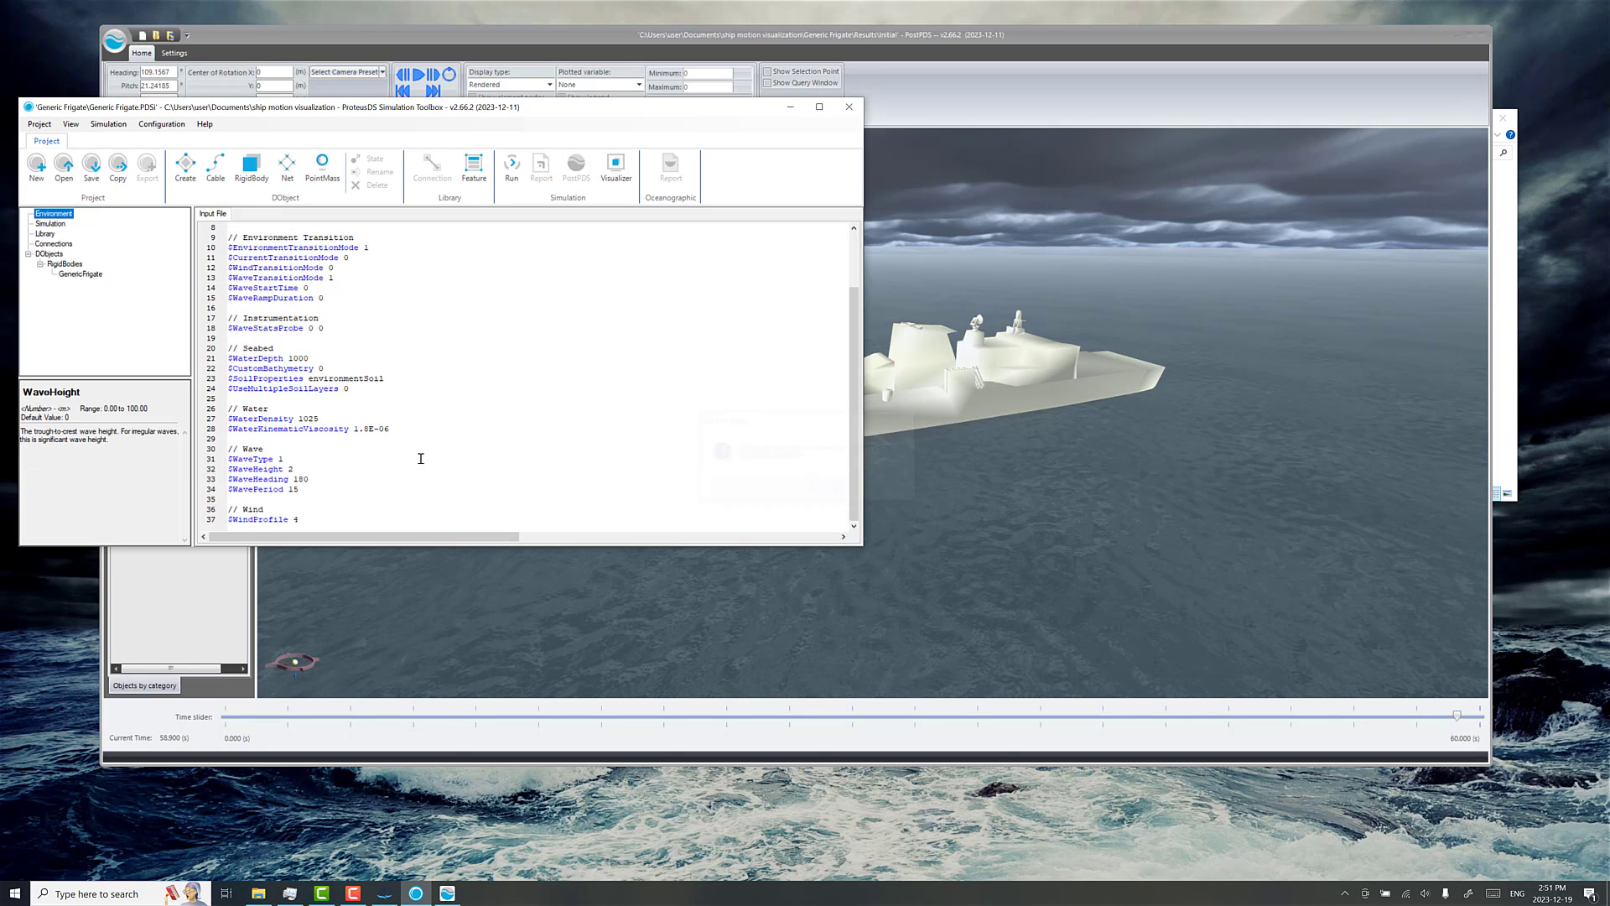
# Insert the hydrodynamic feature property ForwardSpeedYawRateSchedule below the visualization model line of the GenericFrigate rigid body.
pyautogui.click(84, 274)
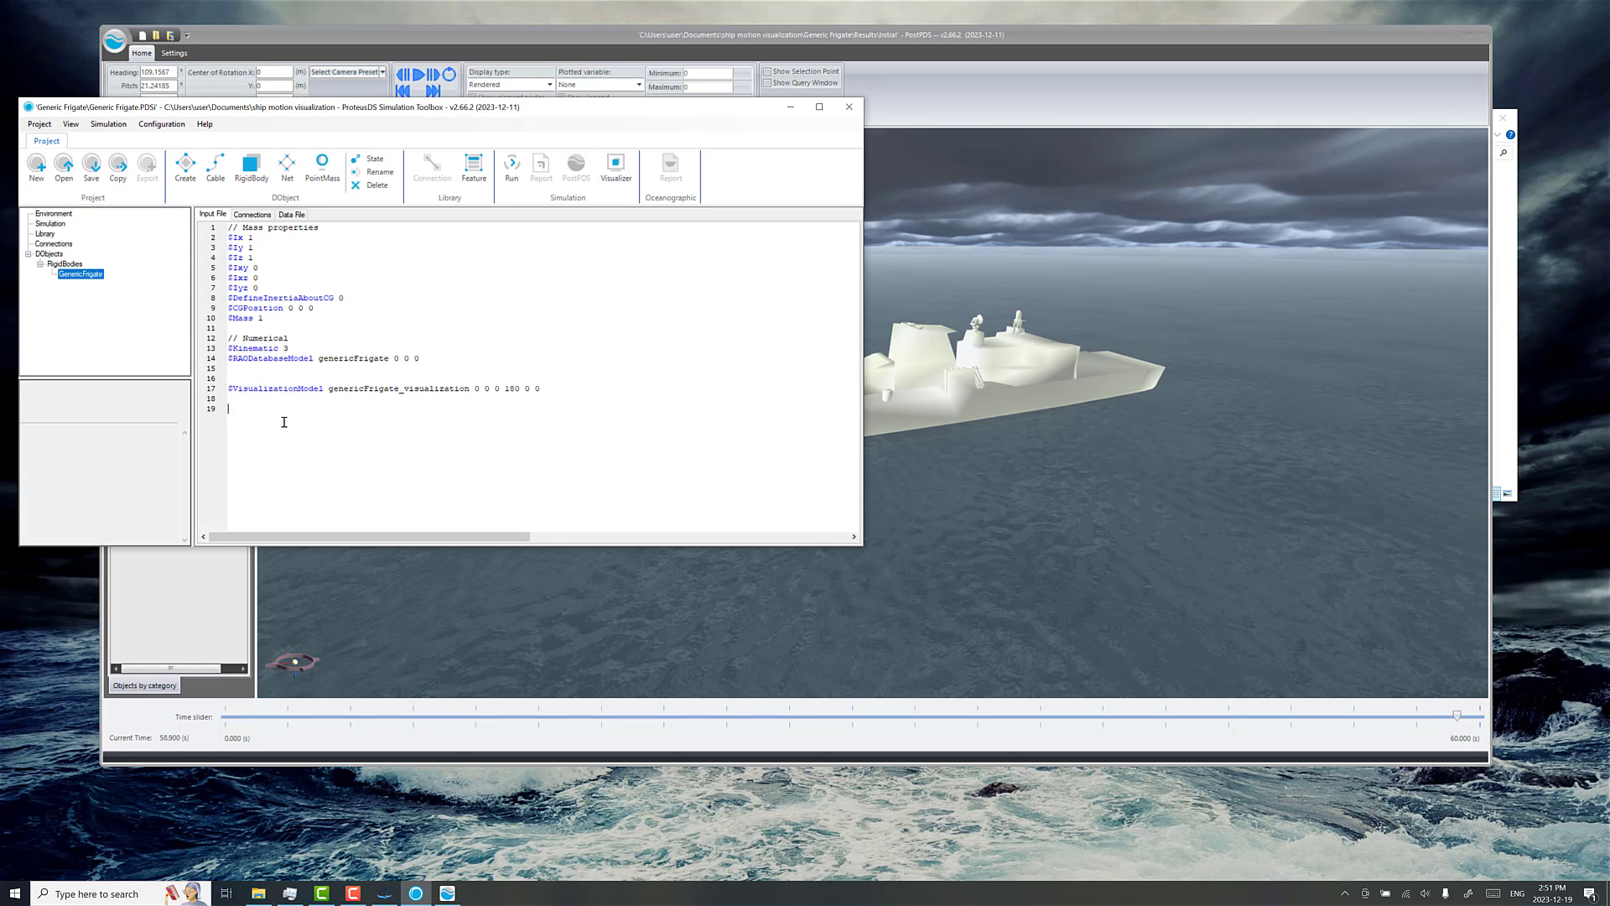
pyautogui.click(284, 422)
pyautogui.press('Return')
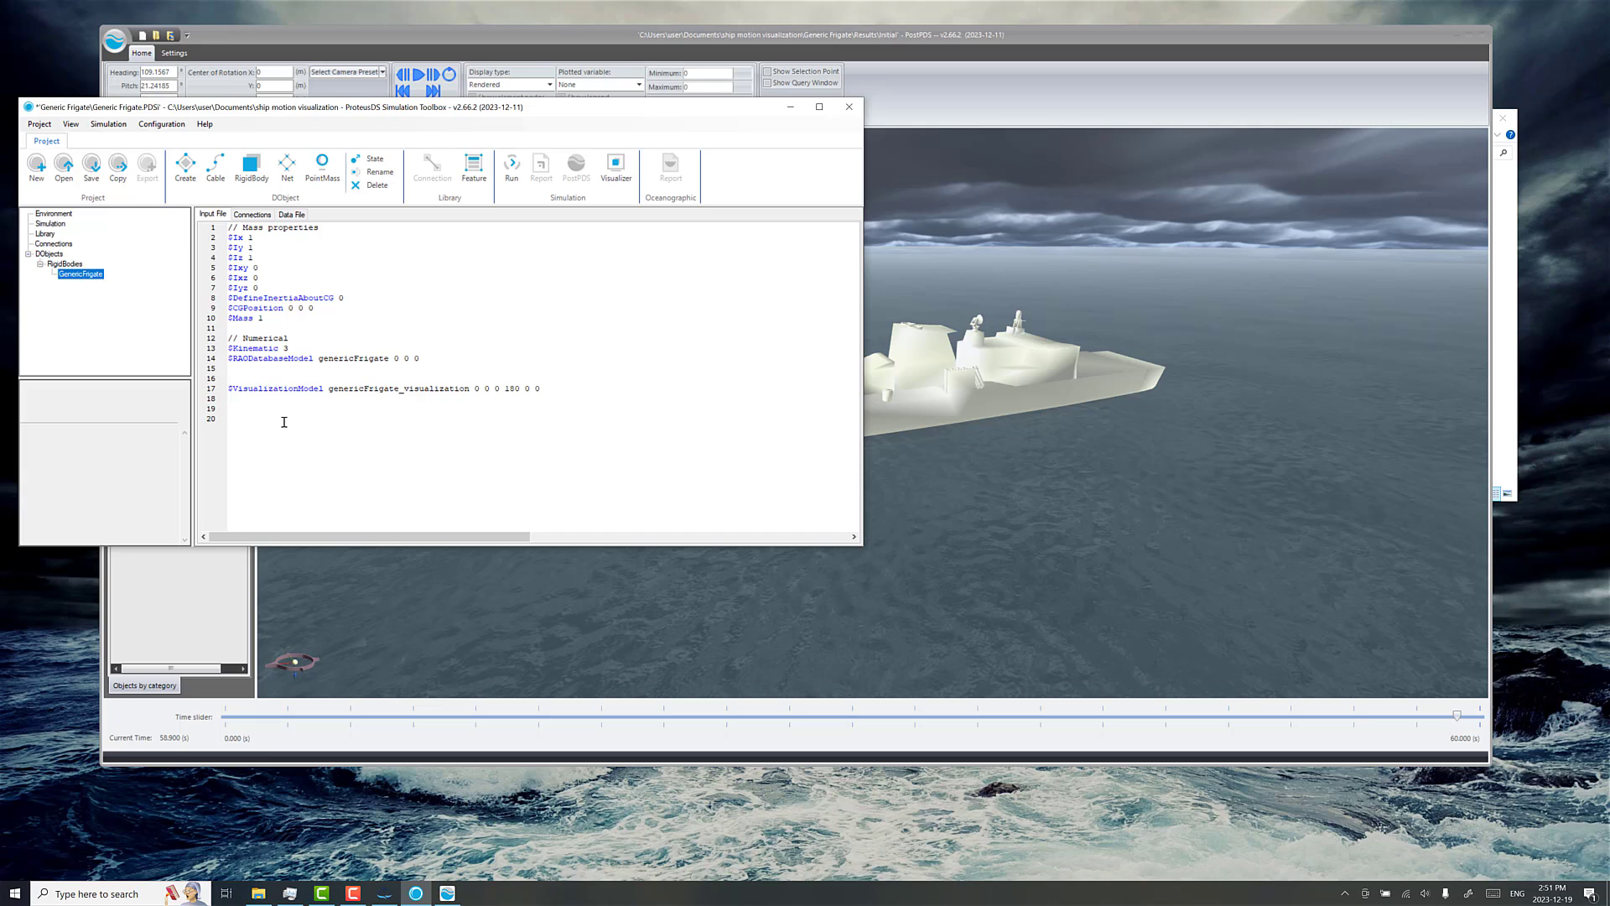
pyautogui.rightClick(284, 422)
pyautogui.moveTo(336, 430)
pyautogui.moveTo(464, 449)
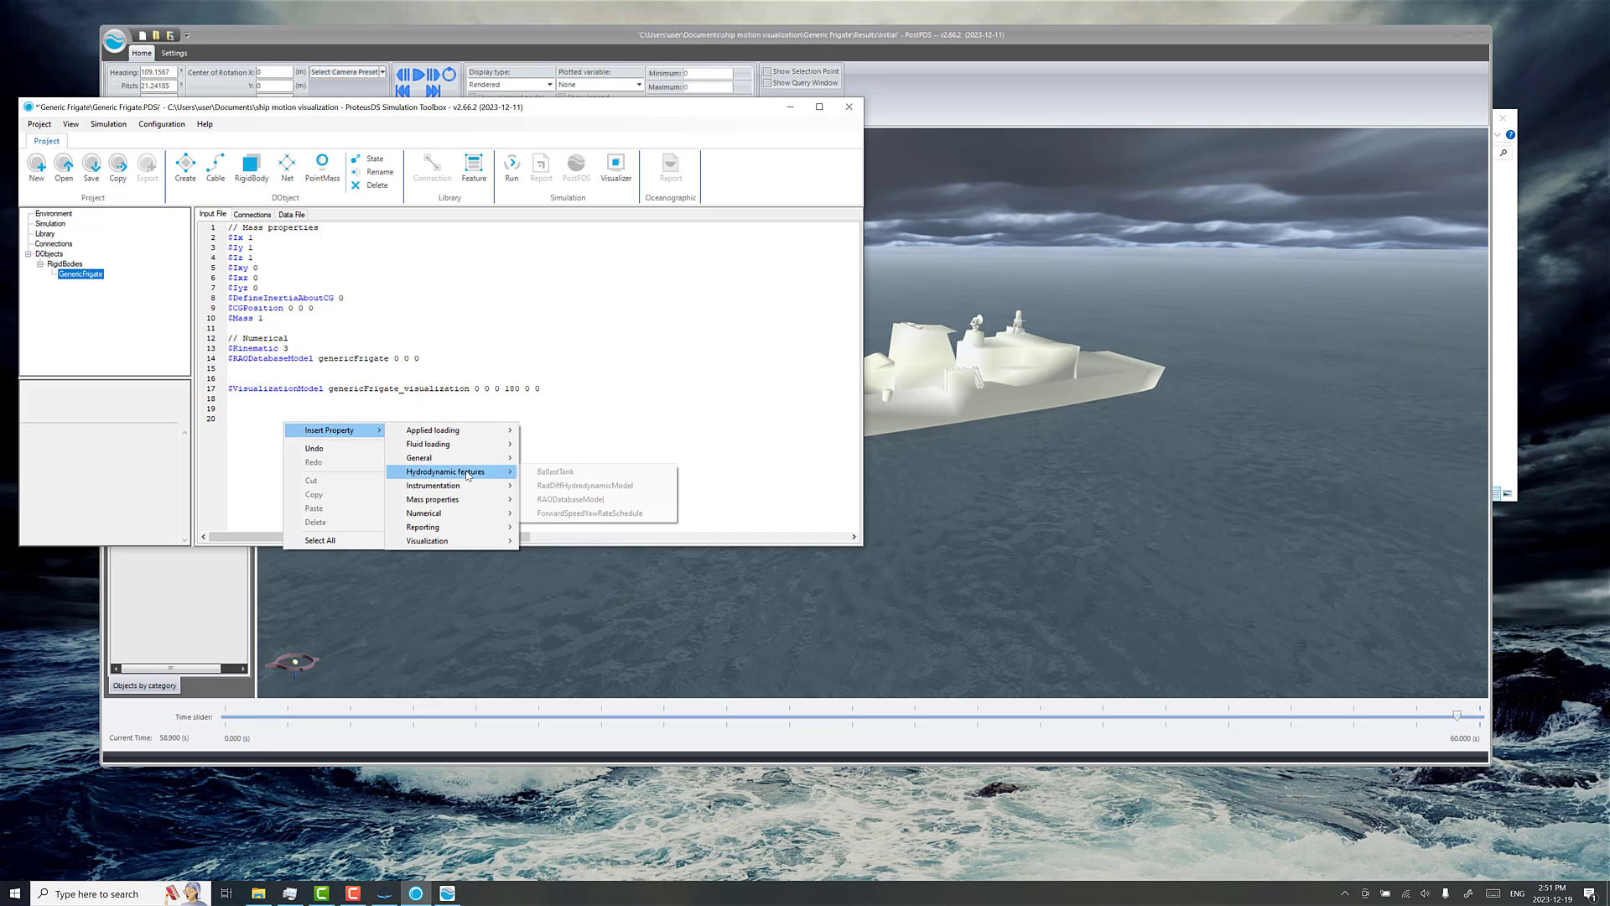
pyautogui.click(585, 515)
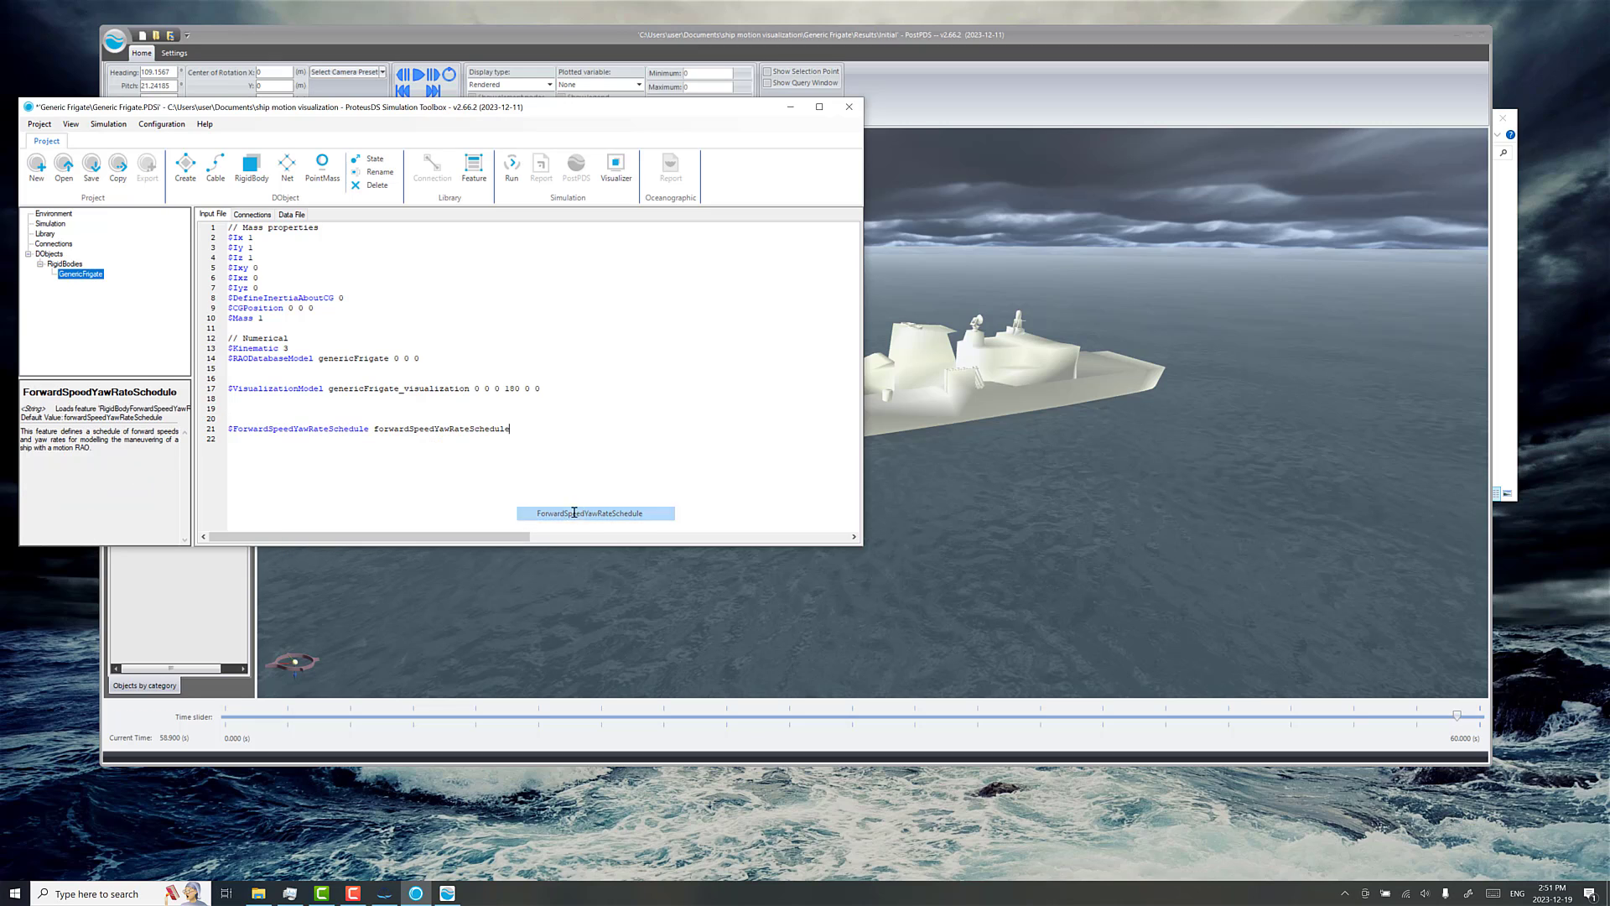
# Open the forwardSpeedYawRateSchedule feature's definition, insert a ForwardSpeedYawRateSchedule property and review its column descriptions.
pyautogui.rightClick(438, 430)
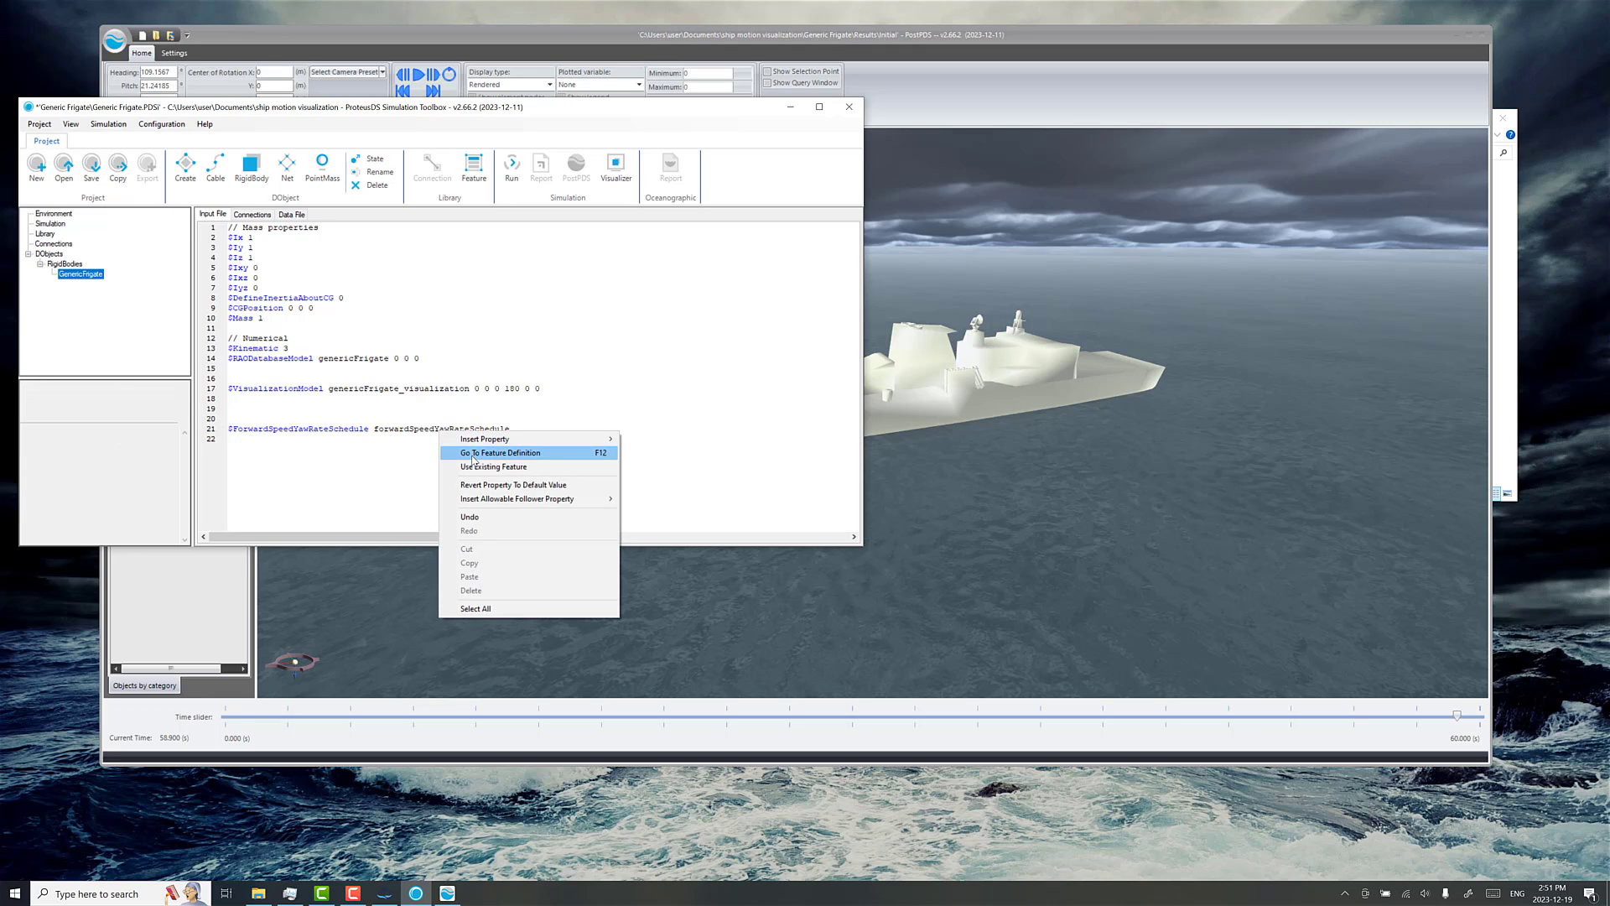
pyautogui.click(474, 453)
pyautogui.click(543, 395)
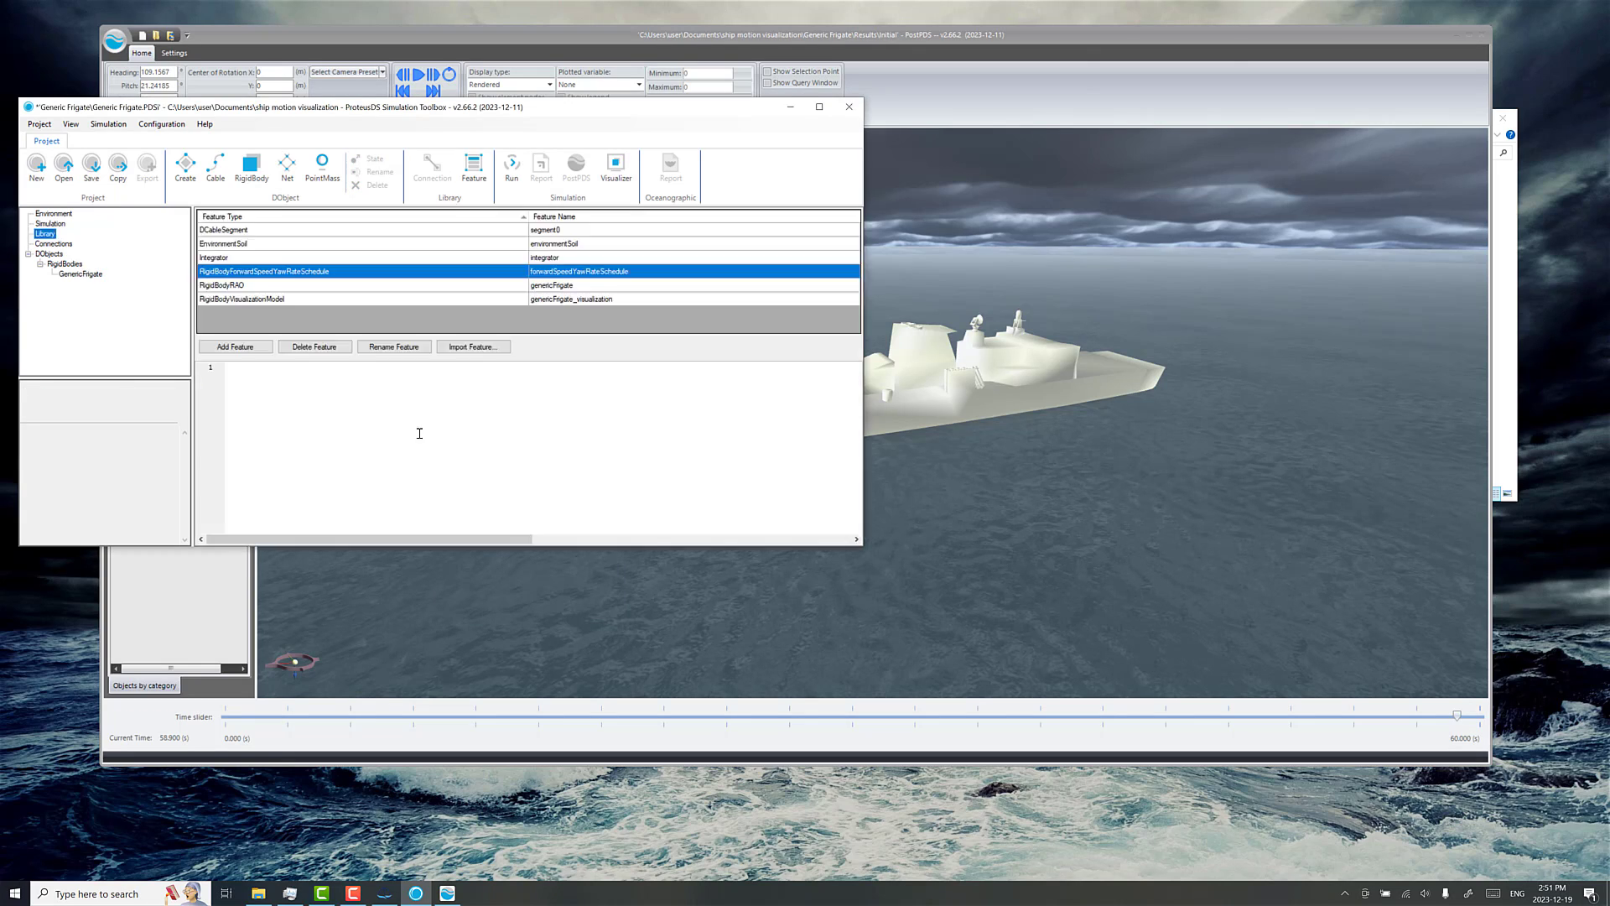
pyautogui.rightClick(287, 398)
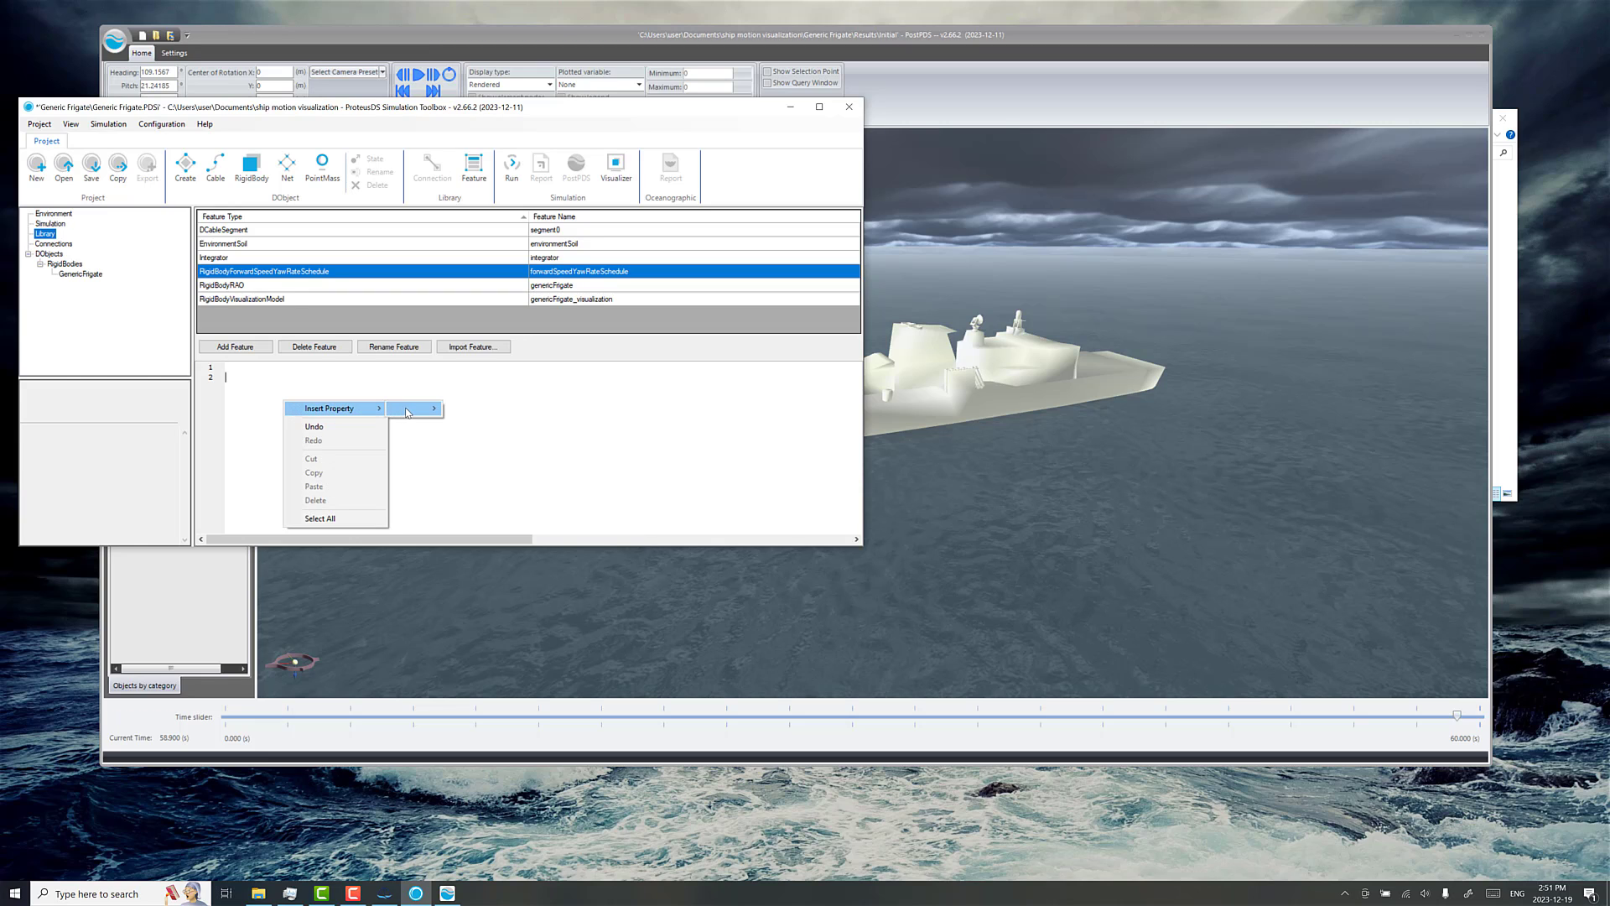
pyautogui.click(411, 408)
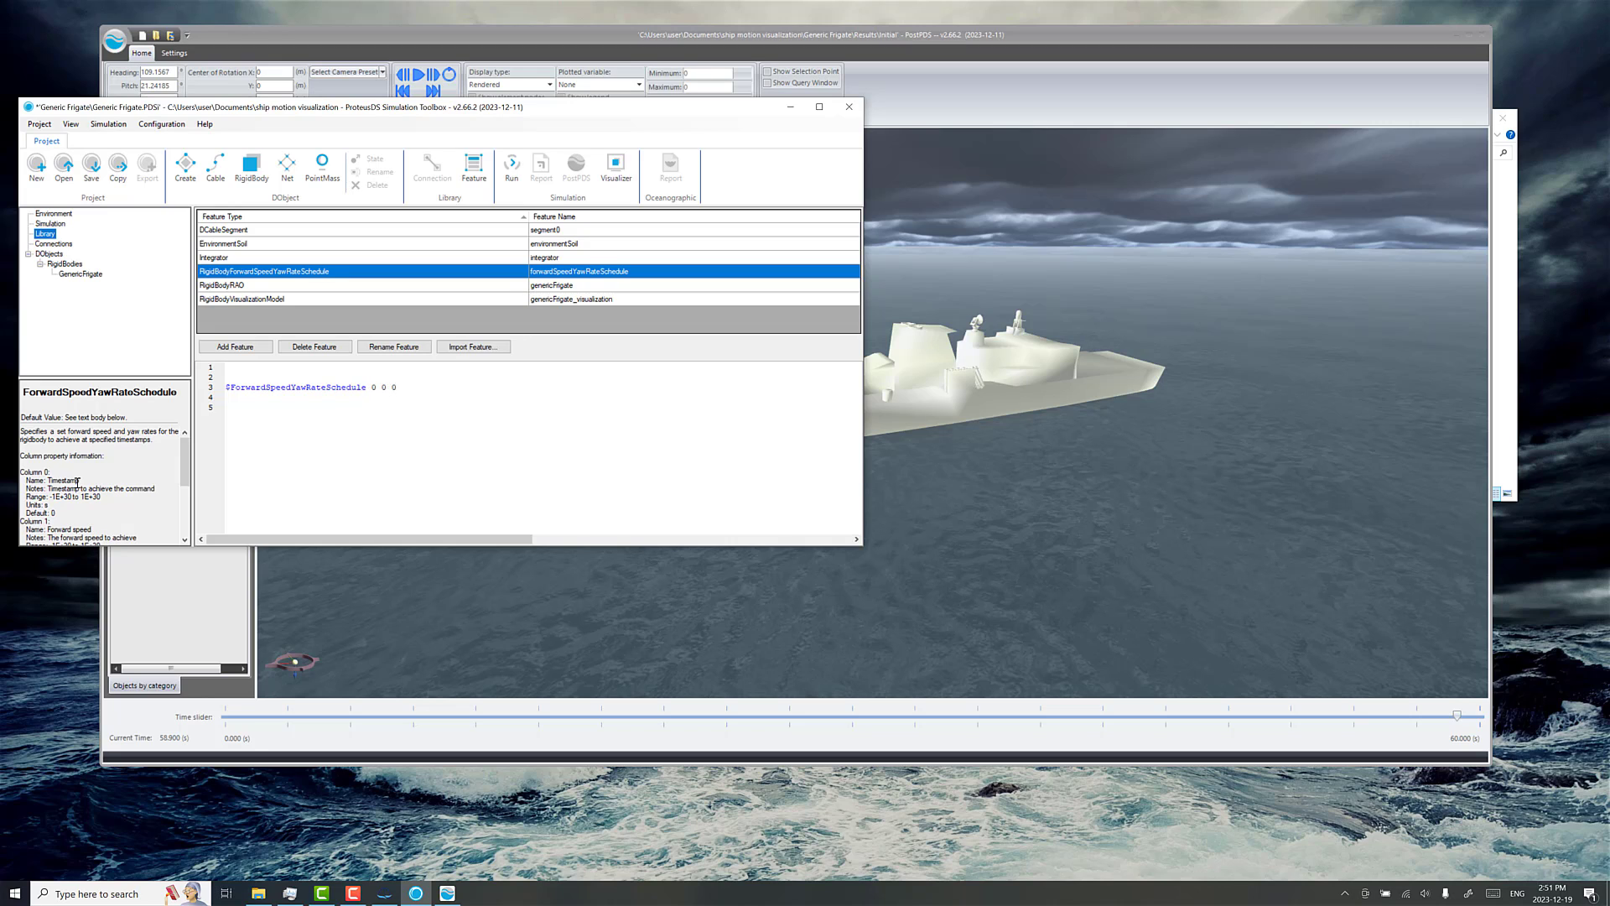
pyautogui.scroll(-3, 80, 482)
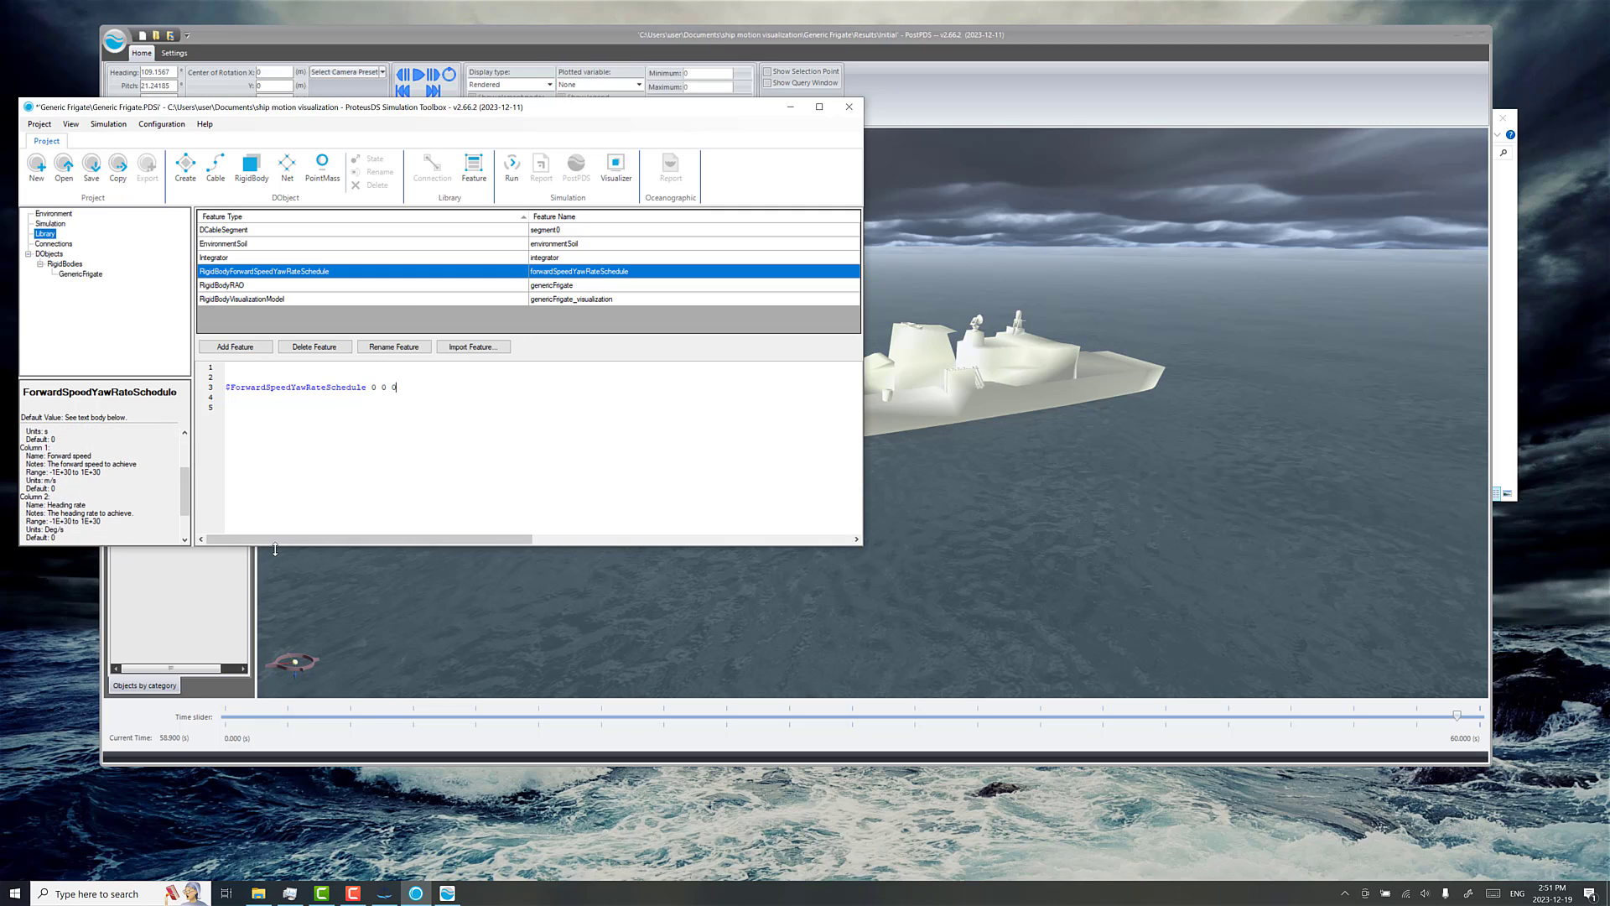
# Set the forward speed in the schedule line to 5 m/s and duplicate that line twice below it.
pyautogui.click(373, 387)
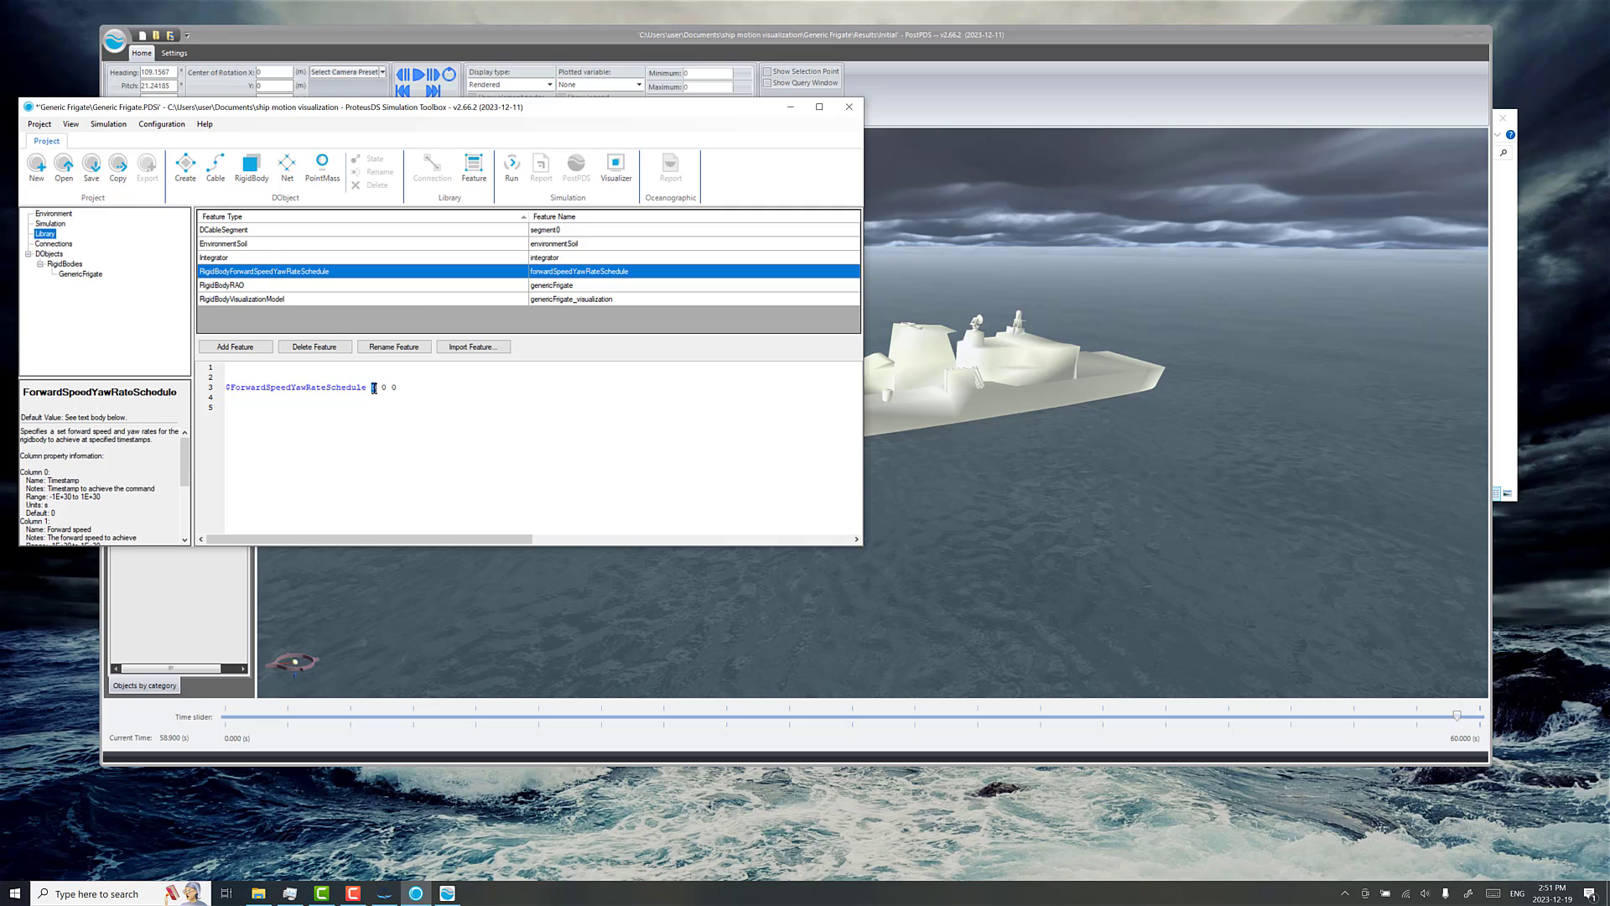
pyautogui.click(382, 388)
pyautogui.write('5')
pyautogui.press('Delete')
pyautogui.press('Home')
pyautogui.hotkey('shift', 'End')
pyautogui.hotkey('ctrl', 'c')
pyautogui.press('End')
pyautogui.press('Return')
pyautogui.hotkey('ctrl', 'v')
pyautogui.press('Return')
pyautogui.hotkey('ctrl', 'v')
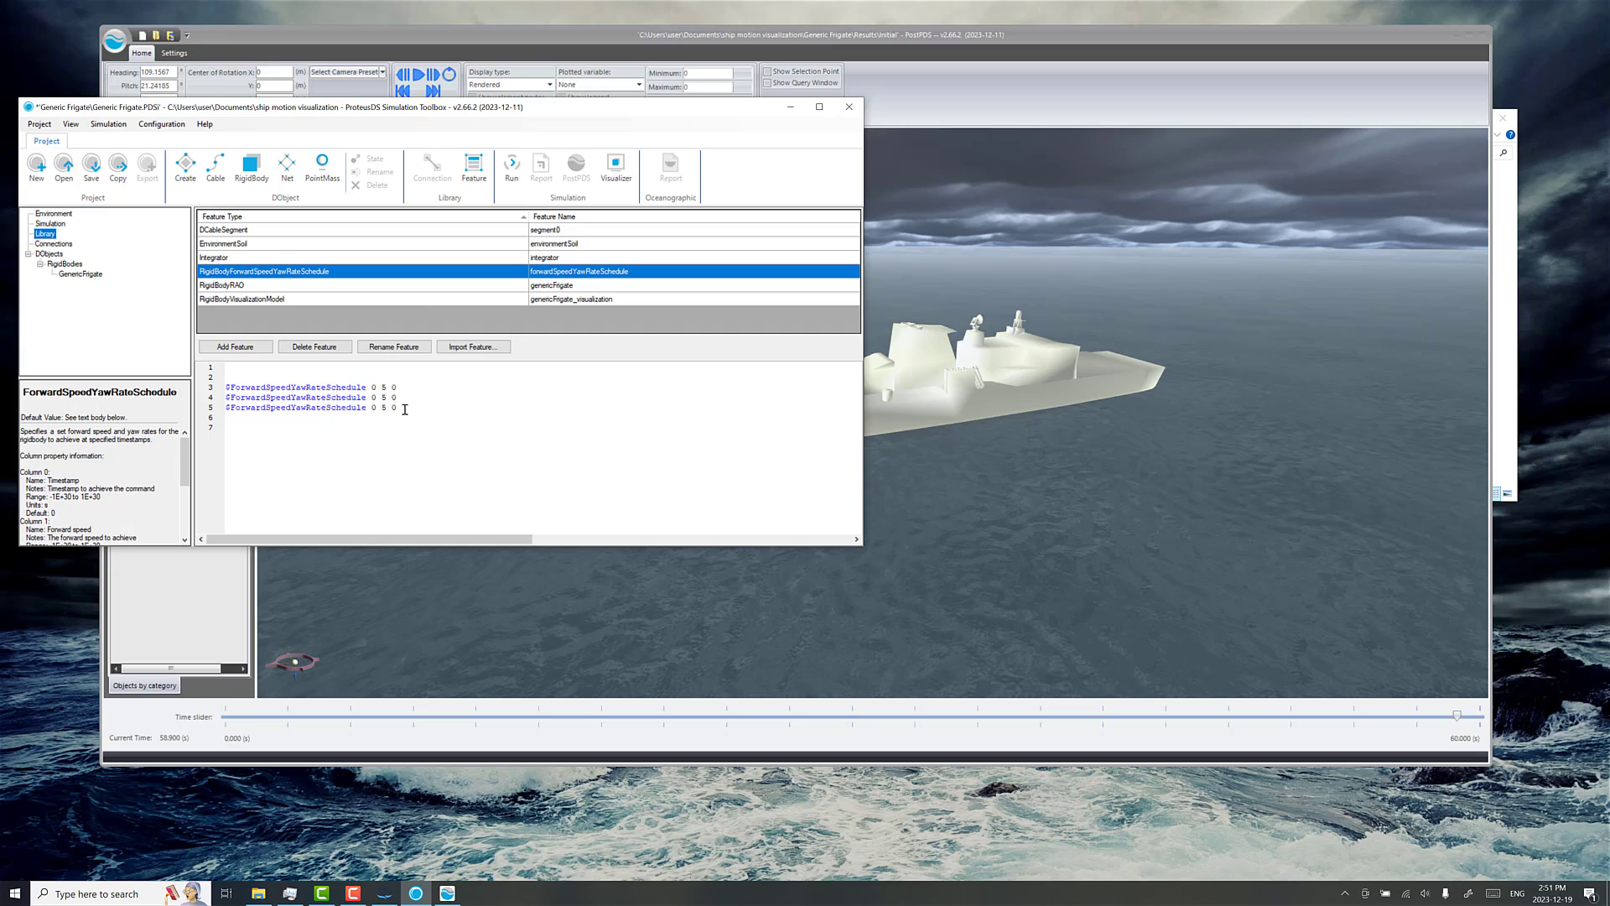
# Set the second schedule line's values to 30 5 0 and the third line's to 31 5 2, and save the project.
pyautogui.write('3')
pyautogui.press('BackSpace')
pyautogui.press('Up')
pyautogui.hotkey('ctrl', 's')
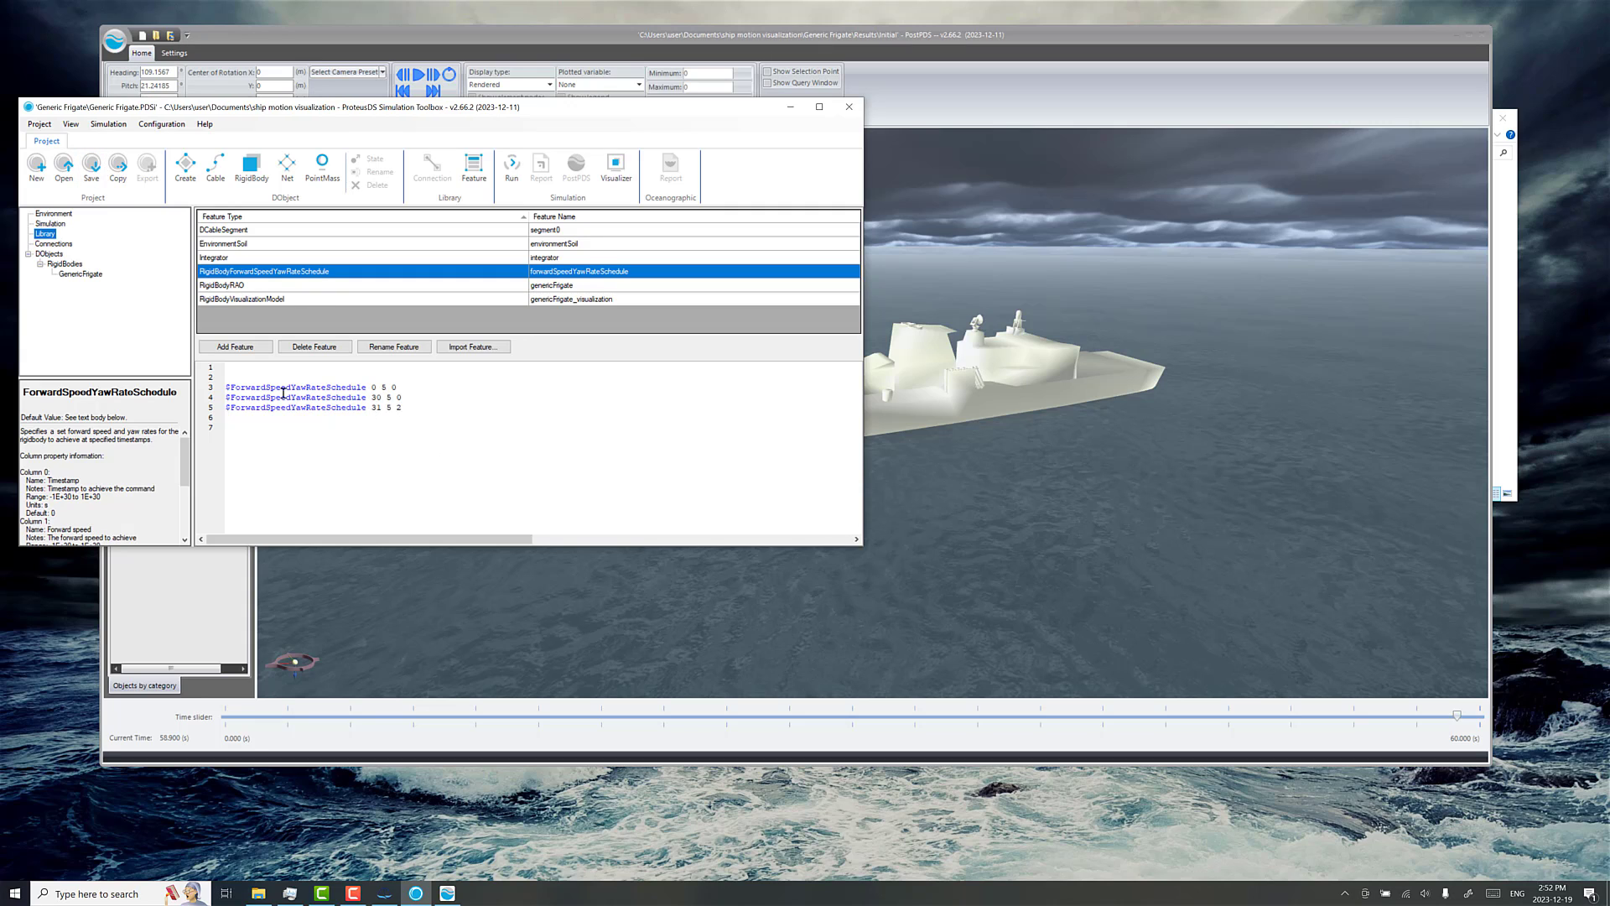
# View the ship from its stern quarter in PostPDS, and run the simulation again from the Simulation Toolbox.
pyautogui.click(893, 390)
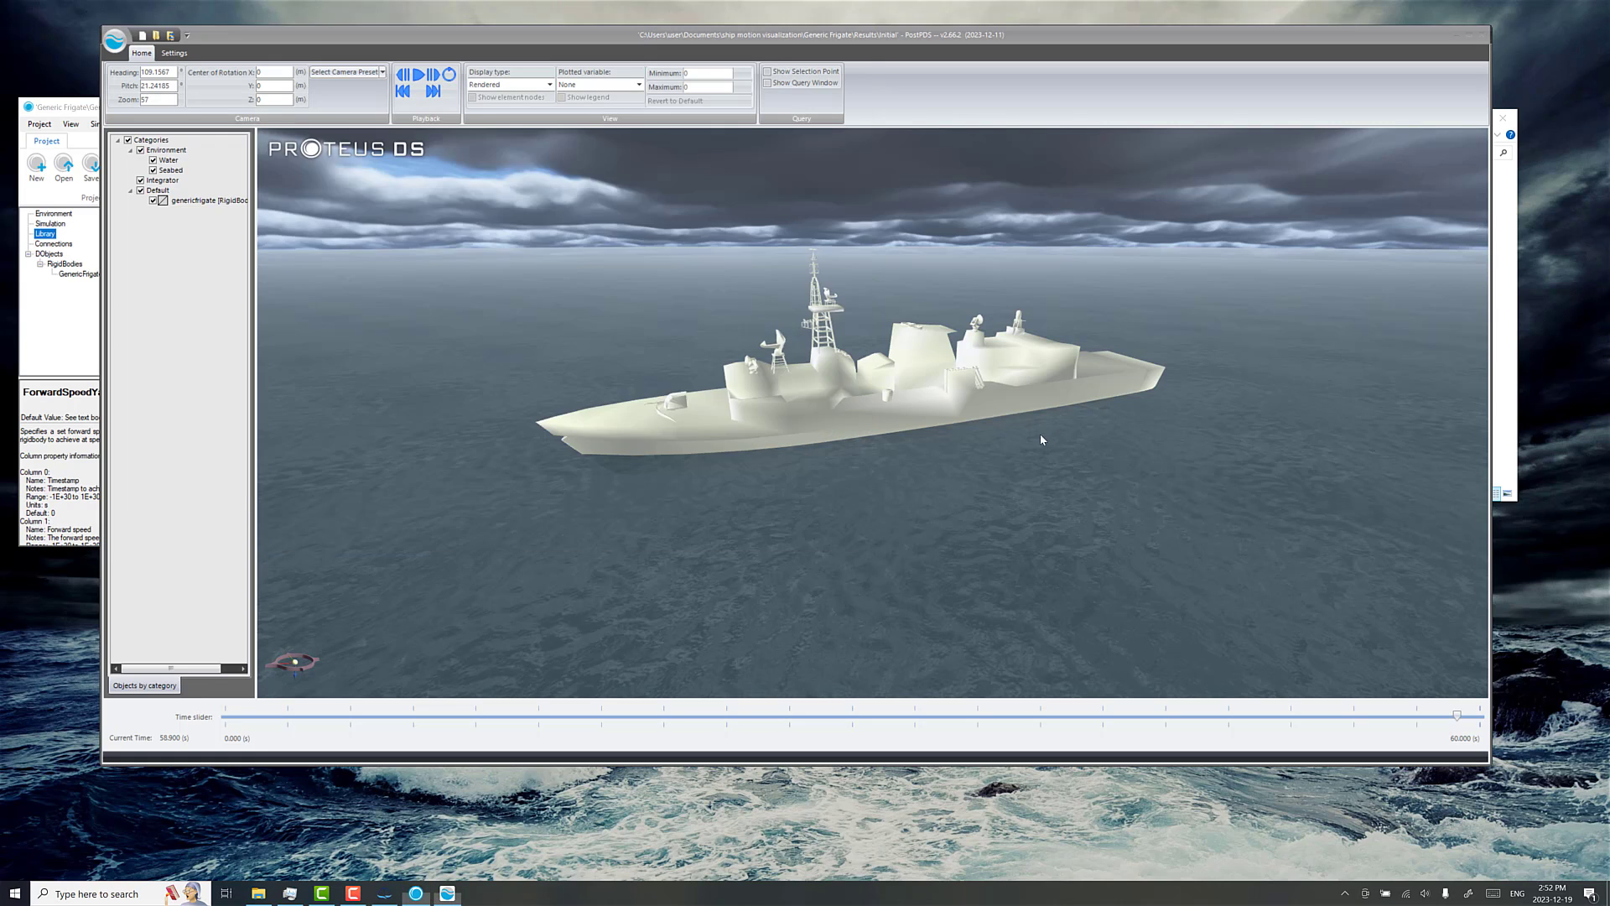
pyautogui.moveTo(1039, 432); pyautogui.dragTo(904, 476)
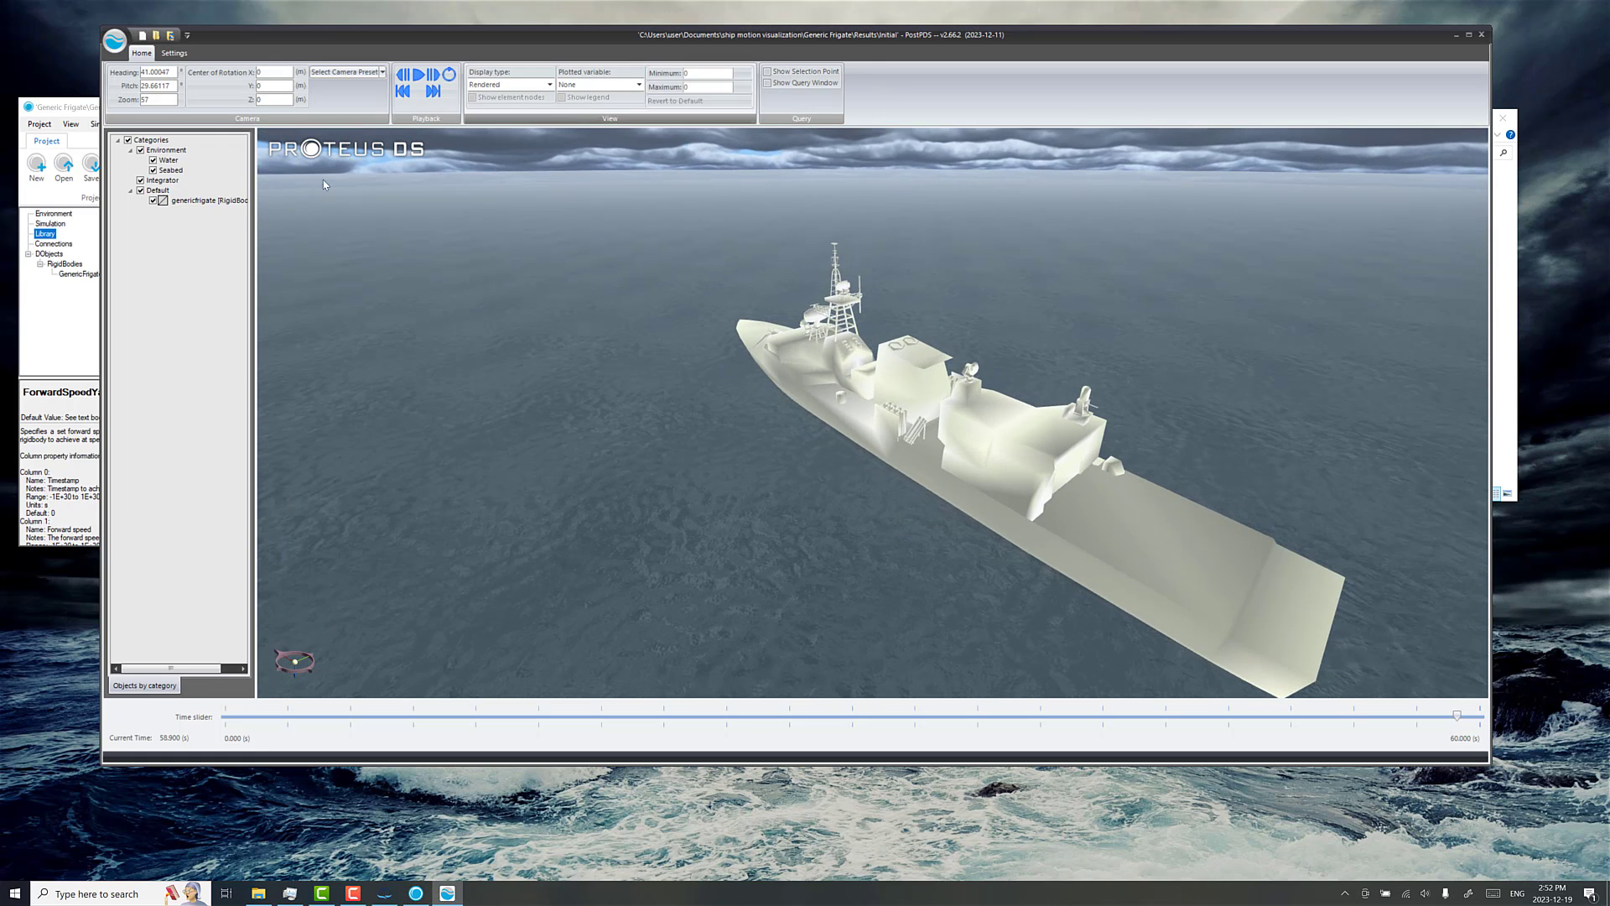
pyautogui.click(91, 110)
pyautogui.click(510, 167)
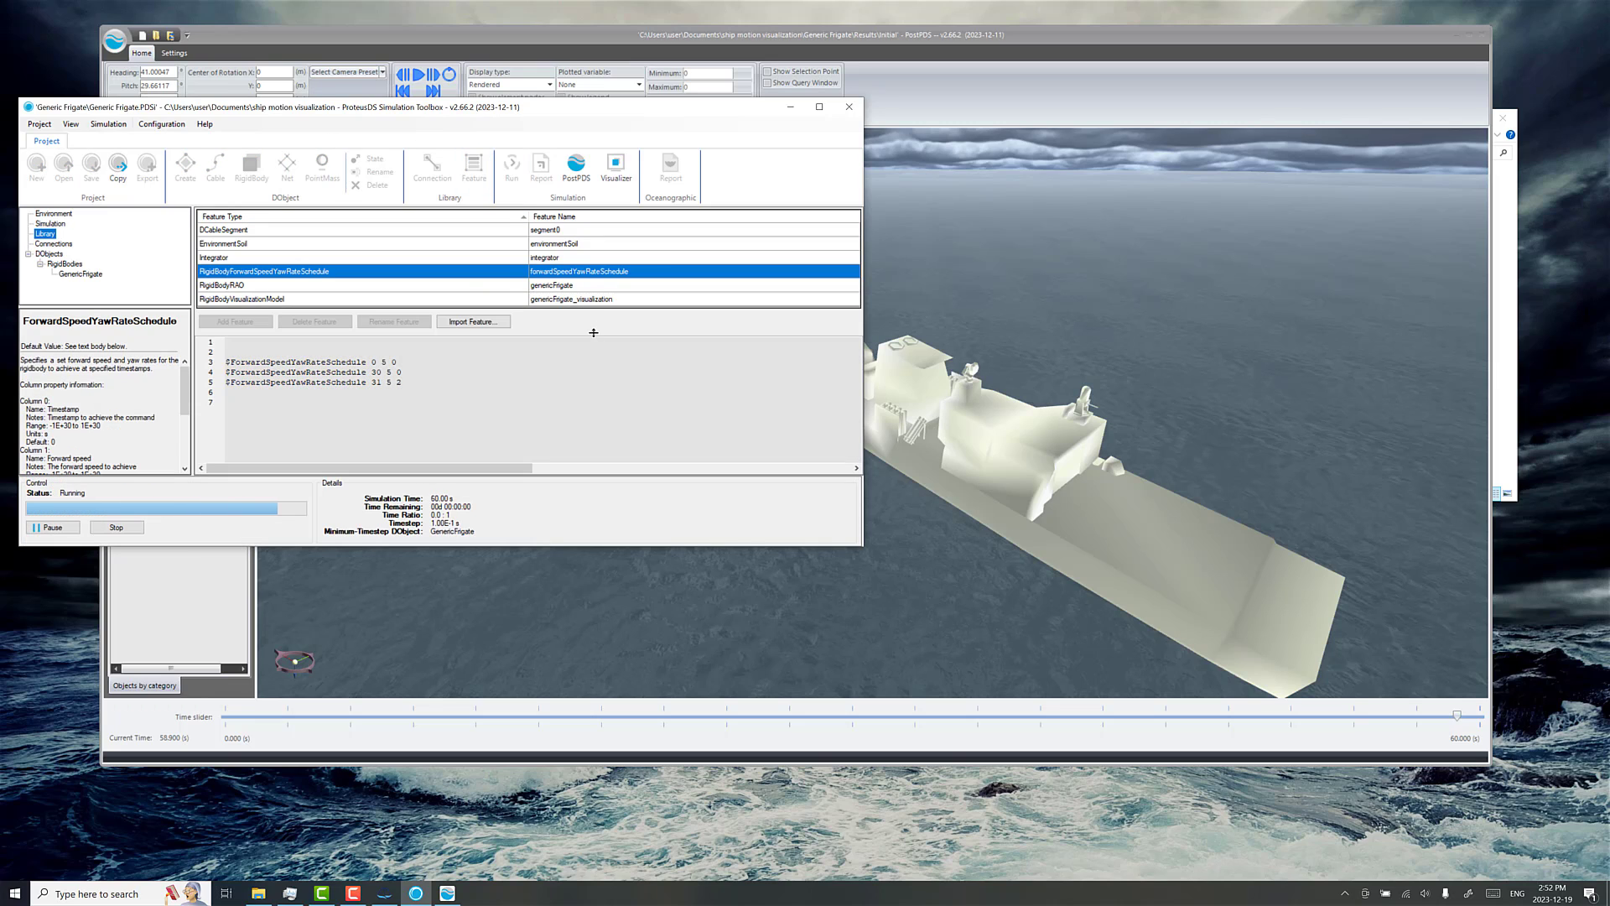
# Switch to PostPDS and reload the simulation results.
pyautogui.click(481, 599)
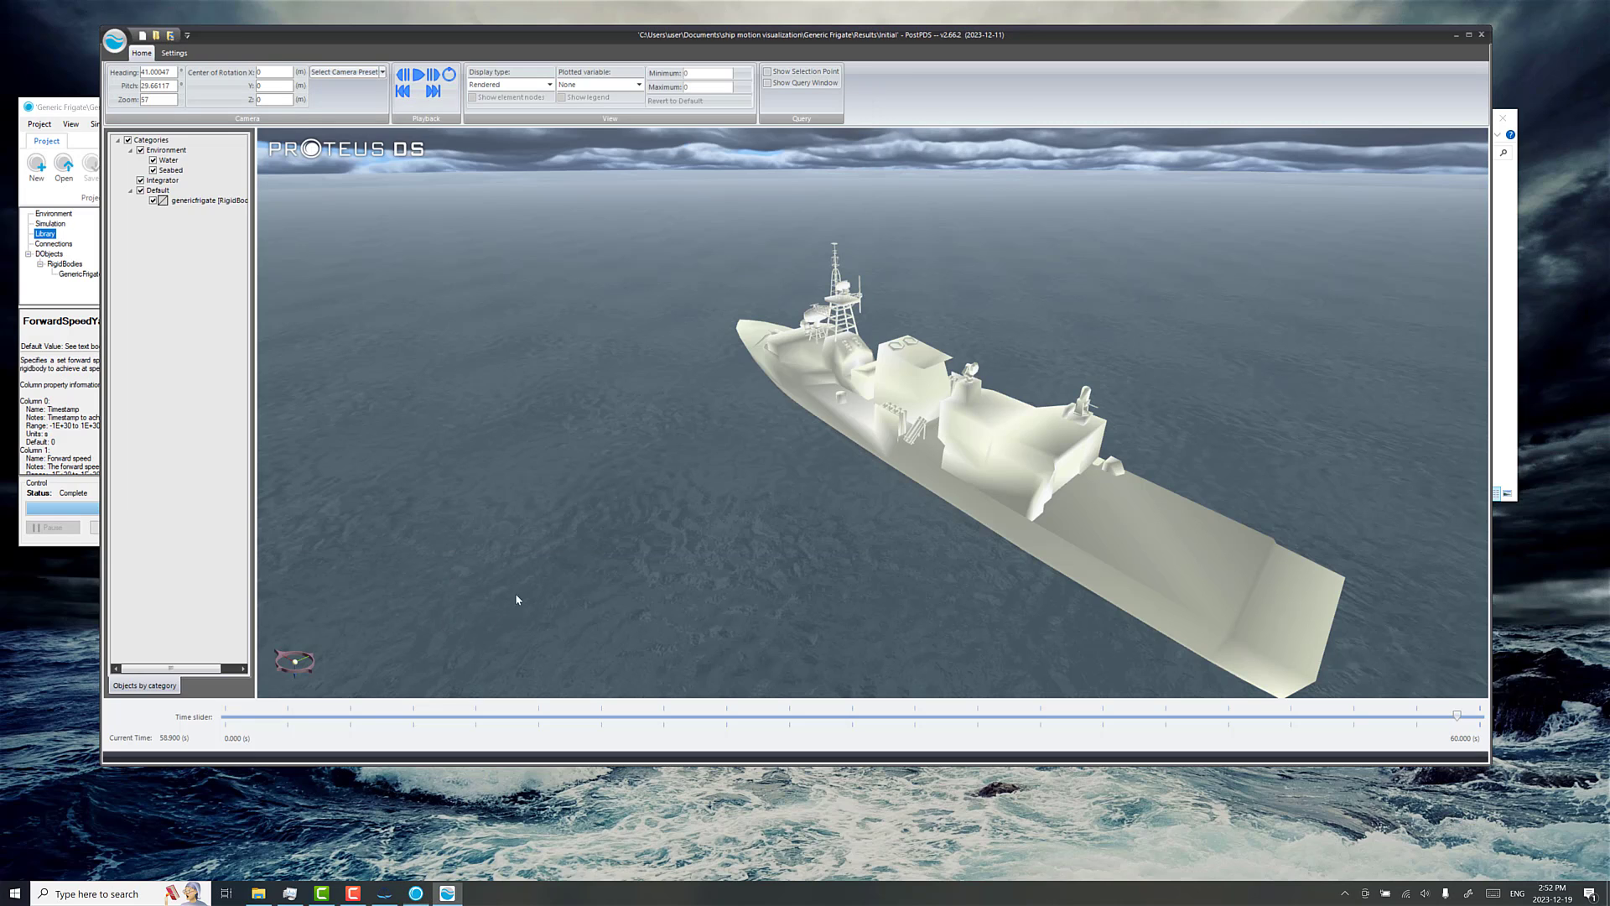
pyautogui.click(171, 37)
pyautogui.click(845, 489)
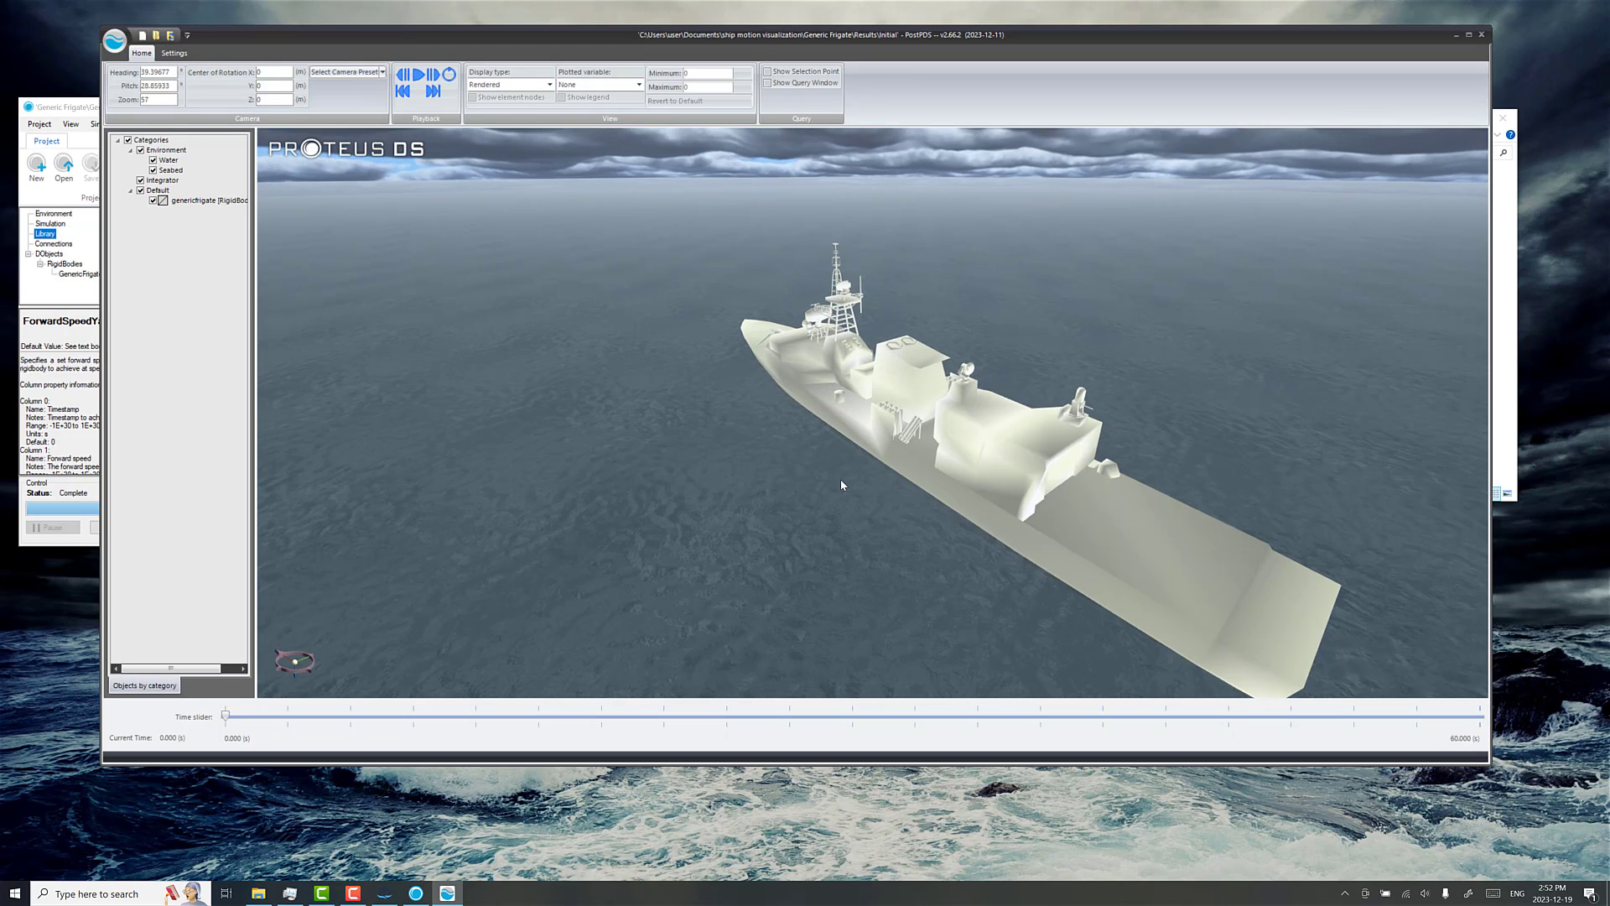
# Scrub the results to 56.6 s to examine the frigate's forward motion and turn, and rewind to the start.
pyautogui.moveTo(838, 471); pyautogui.dragTo(647, 548)
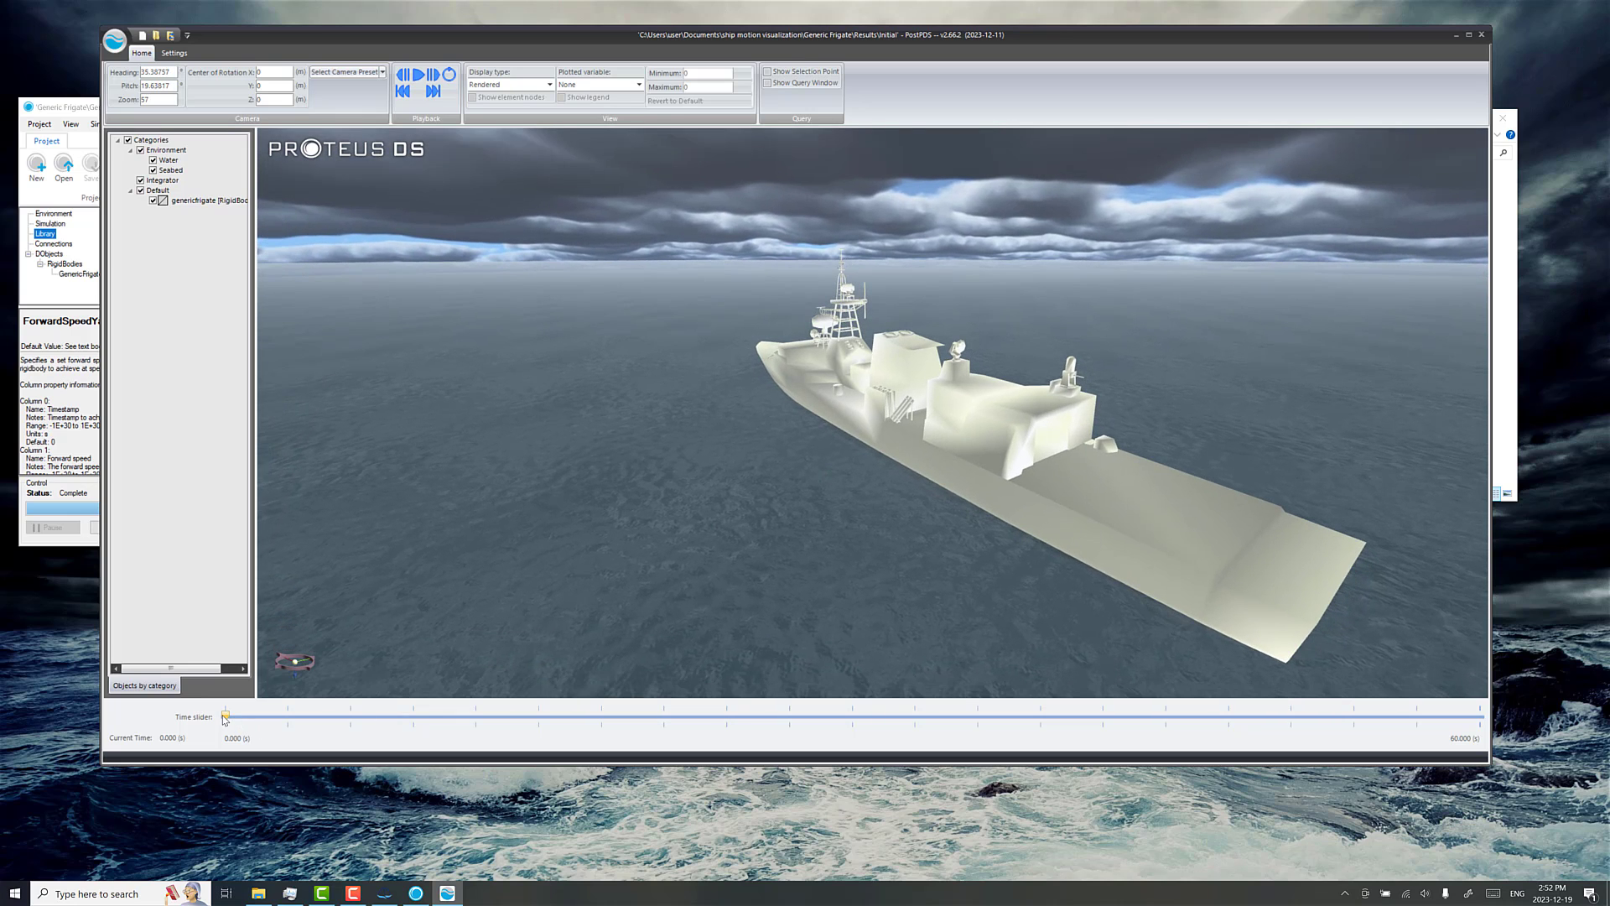
pyautogui.moveTo(226, 717); pyautogui.dragTo(1418, 654)
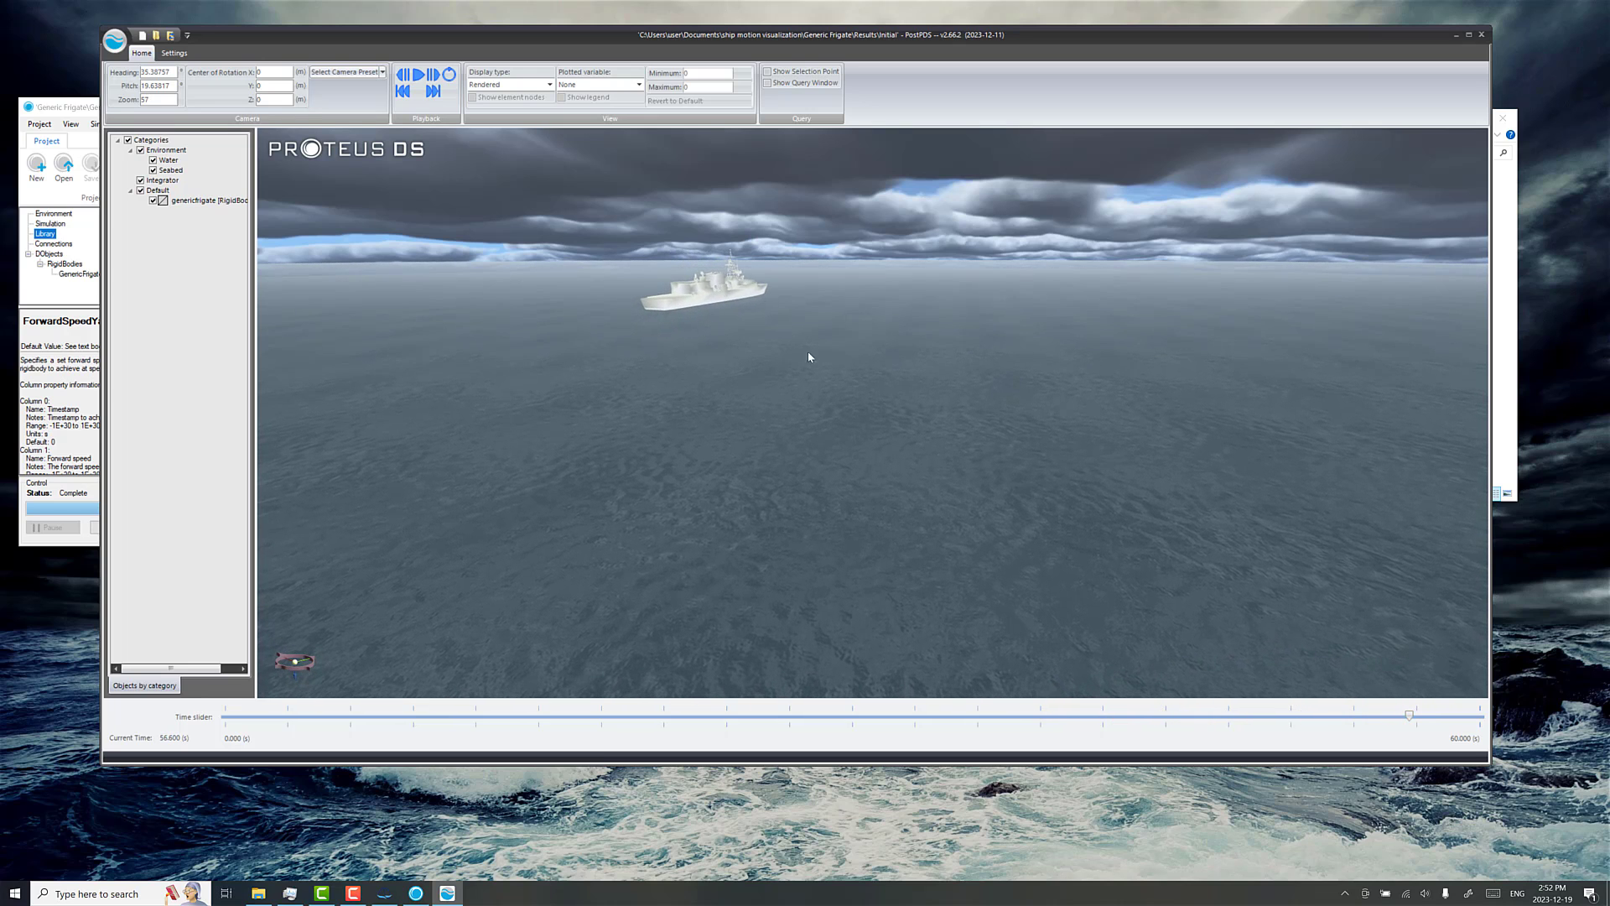
pyautogui.click(403, 91)
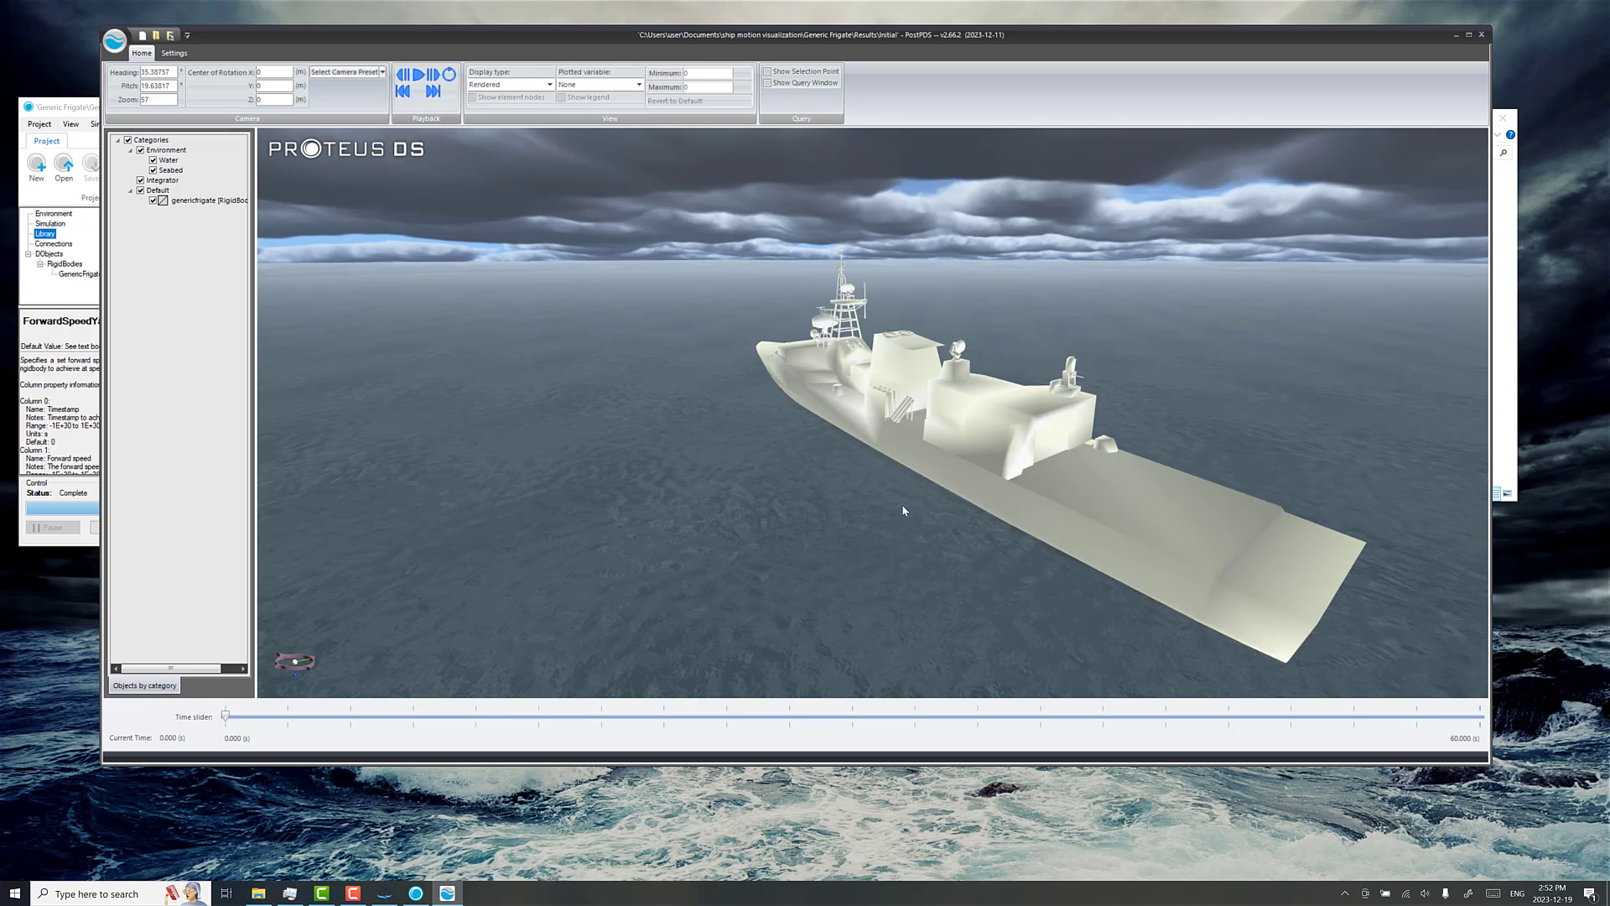
# Lock the camera on the frigate and play the simulation while viewing the ship from its bow.
pyautogui.rightClick(944, 430)
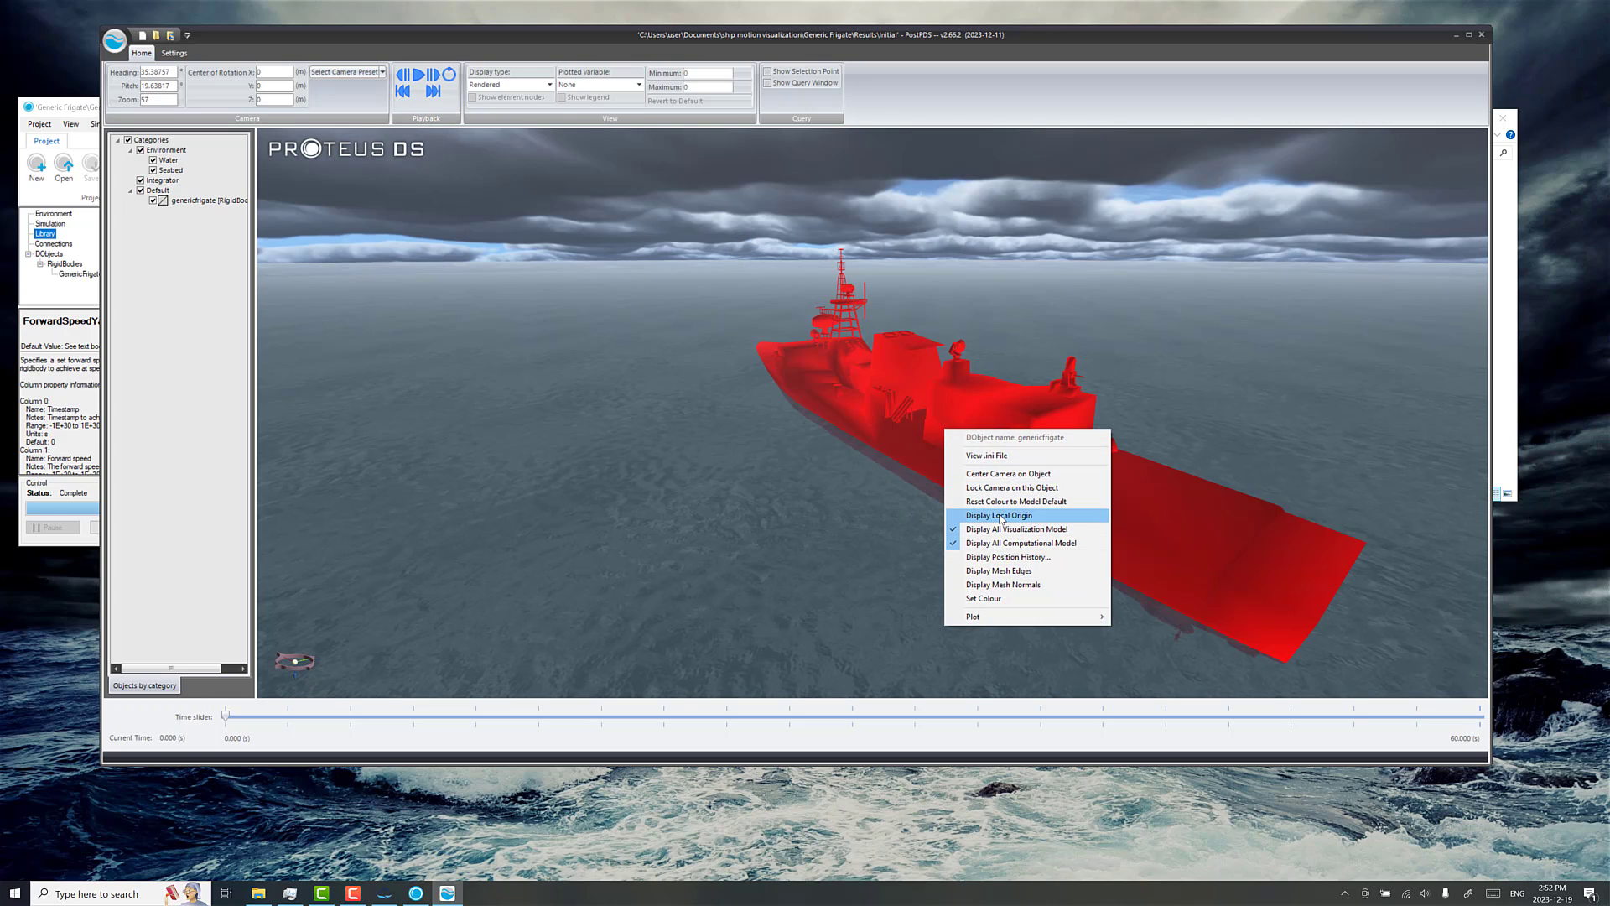
pyautogui.click(1006, 474)
pyautogui.click(610, 222)
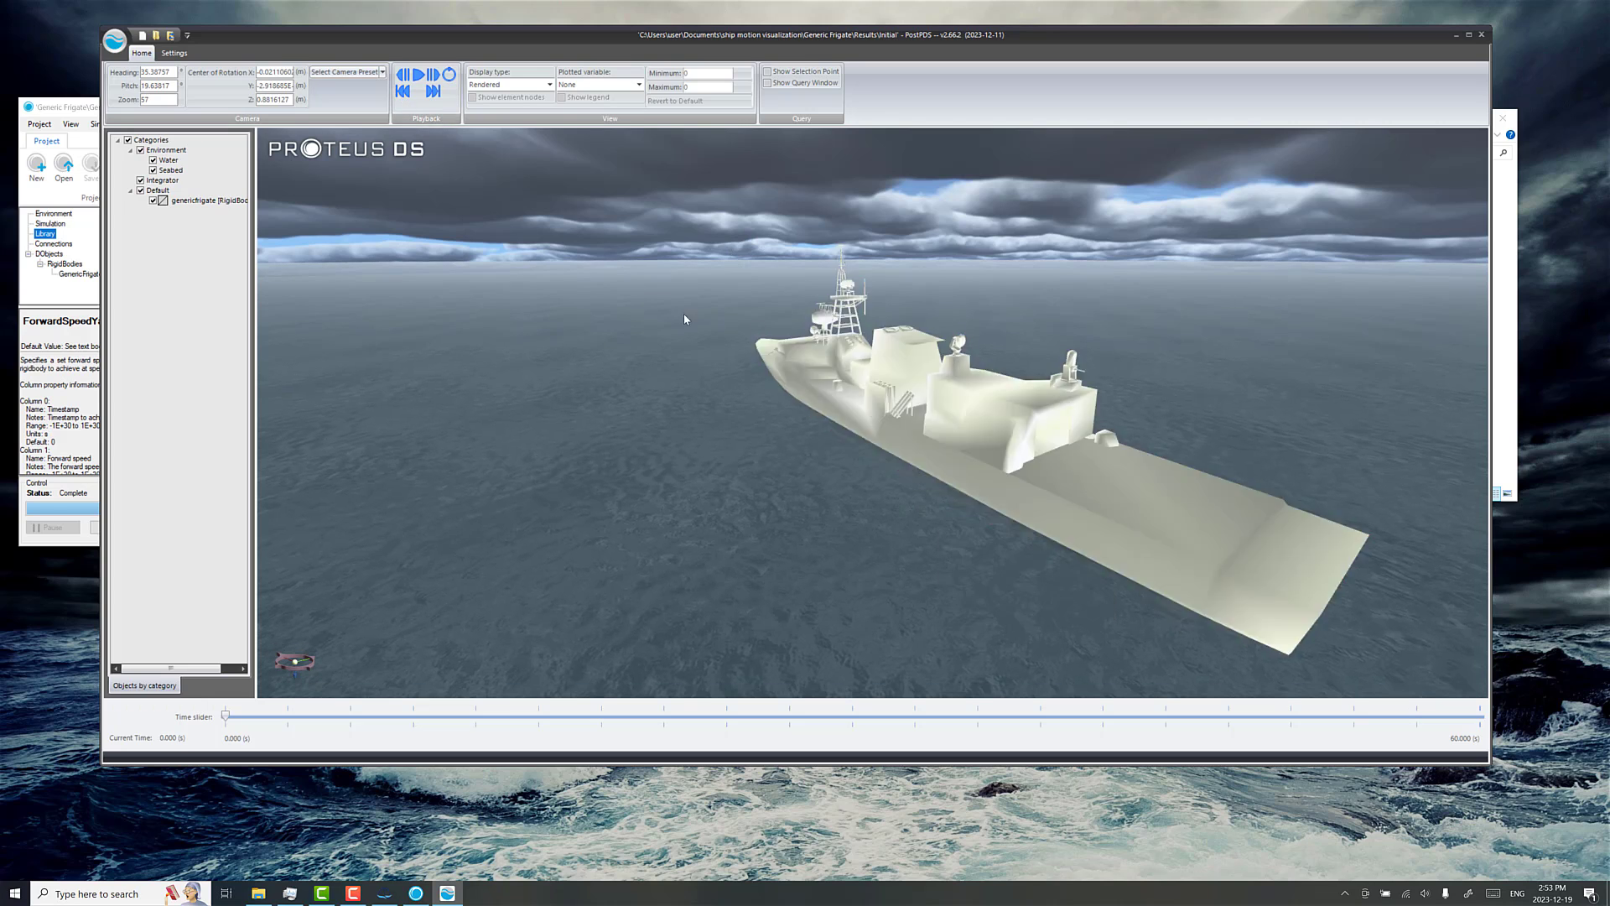
pyautogui.press('space')
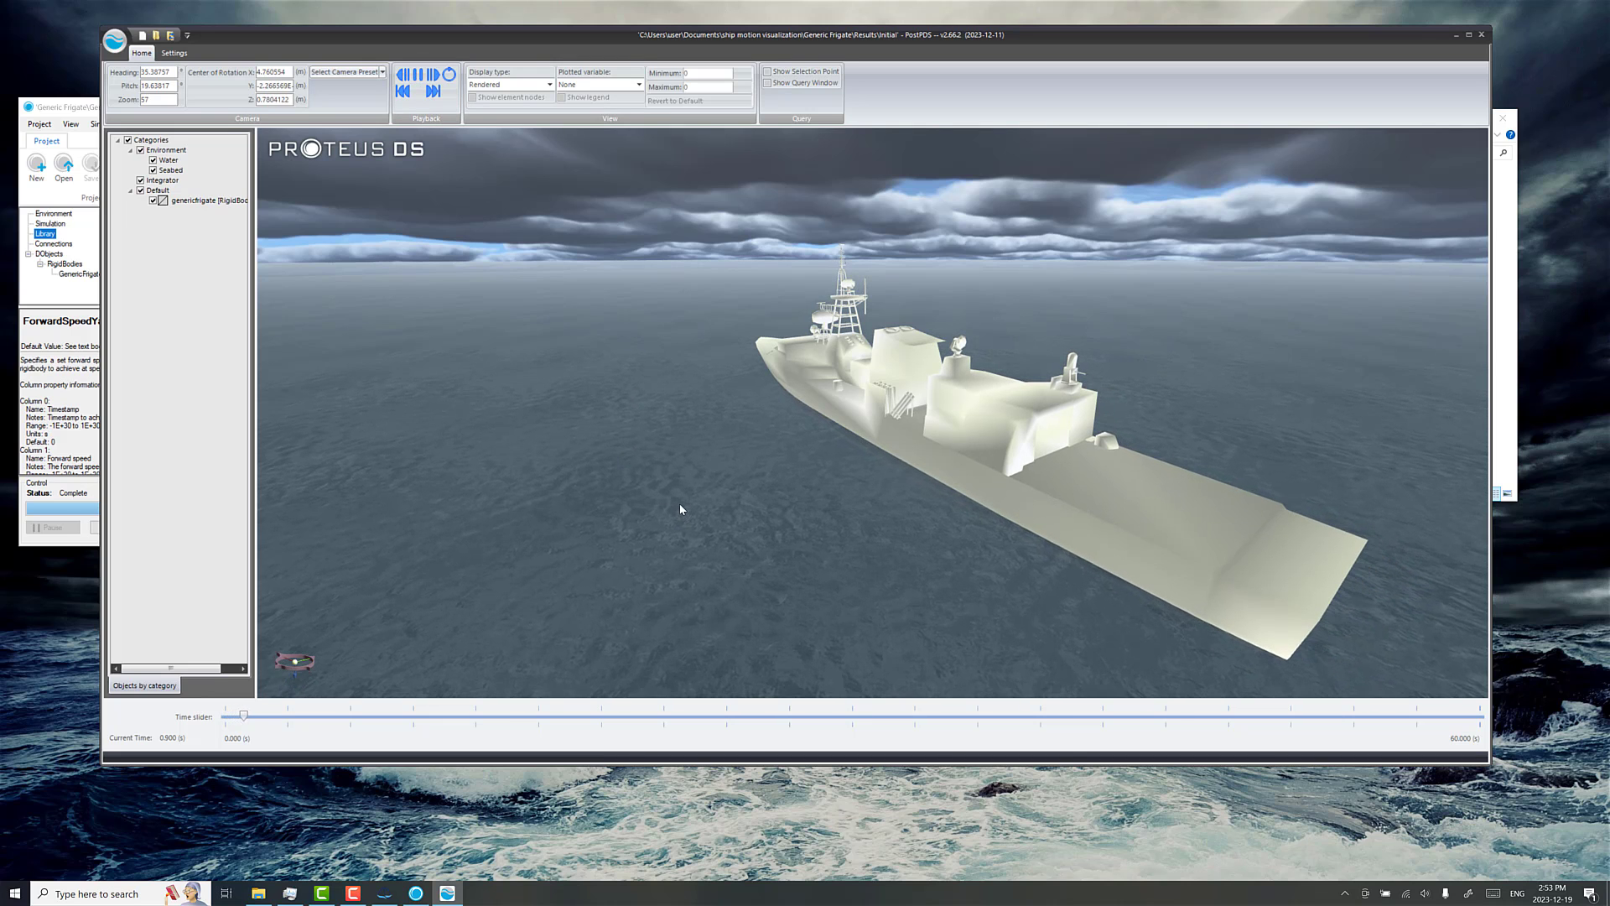
pyautogui.moveTo(681, 506); pyautogui.dragTo(900, 463)
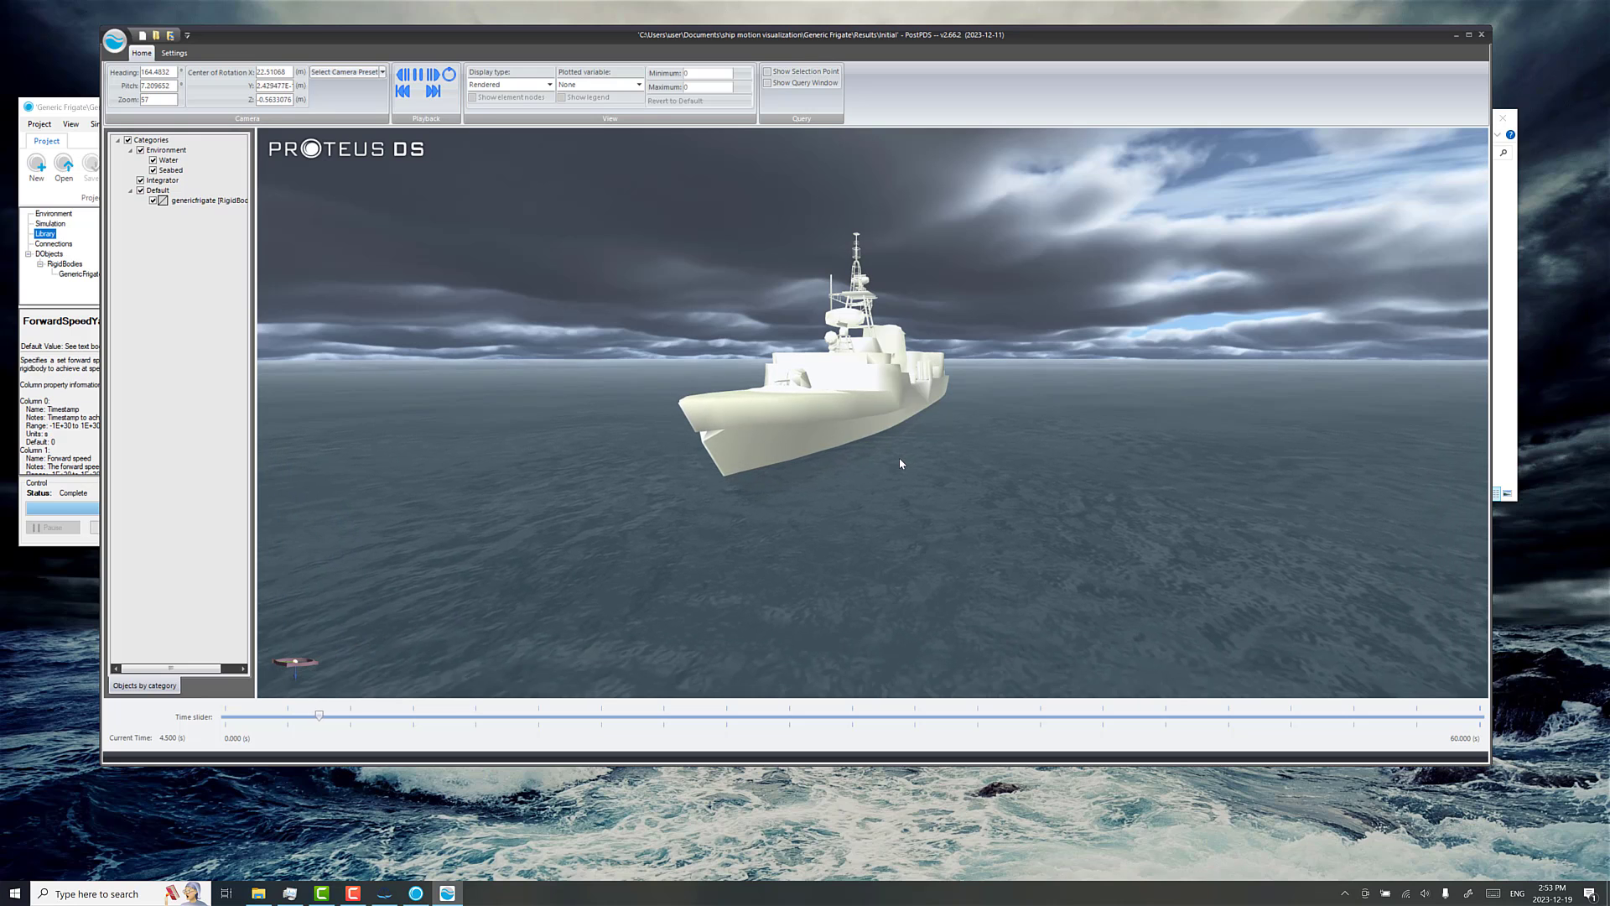